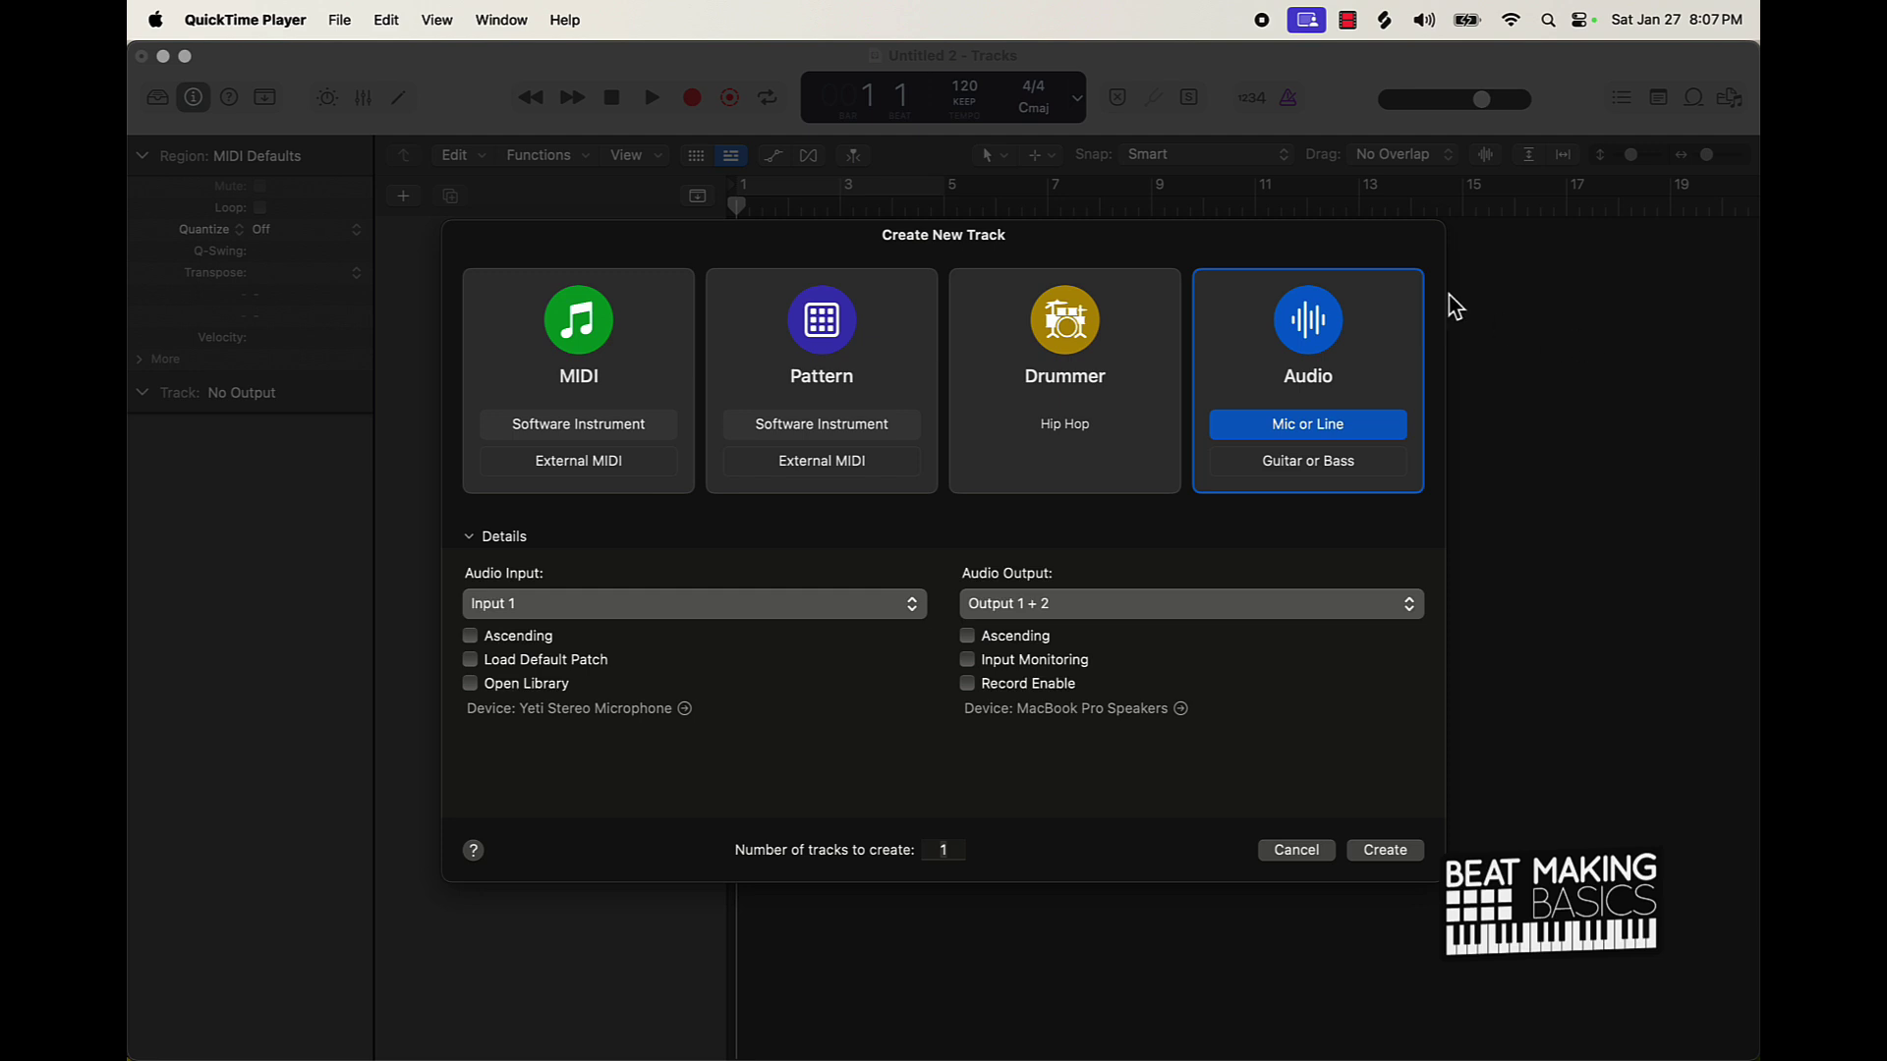
Step: Set up a new MIDI software instrument track using Omnisphere (Stereo)
{"action": "left_click", "coordinate": [608, 335]}
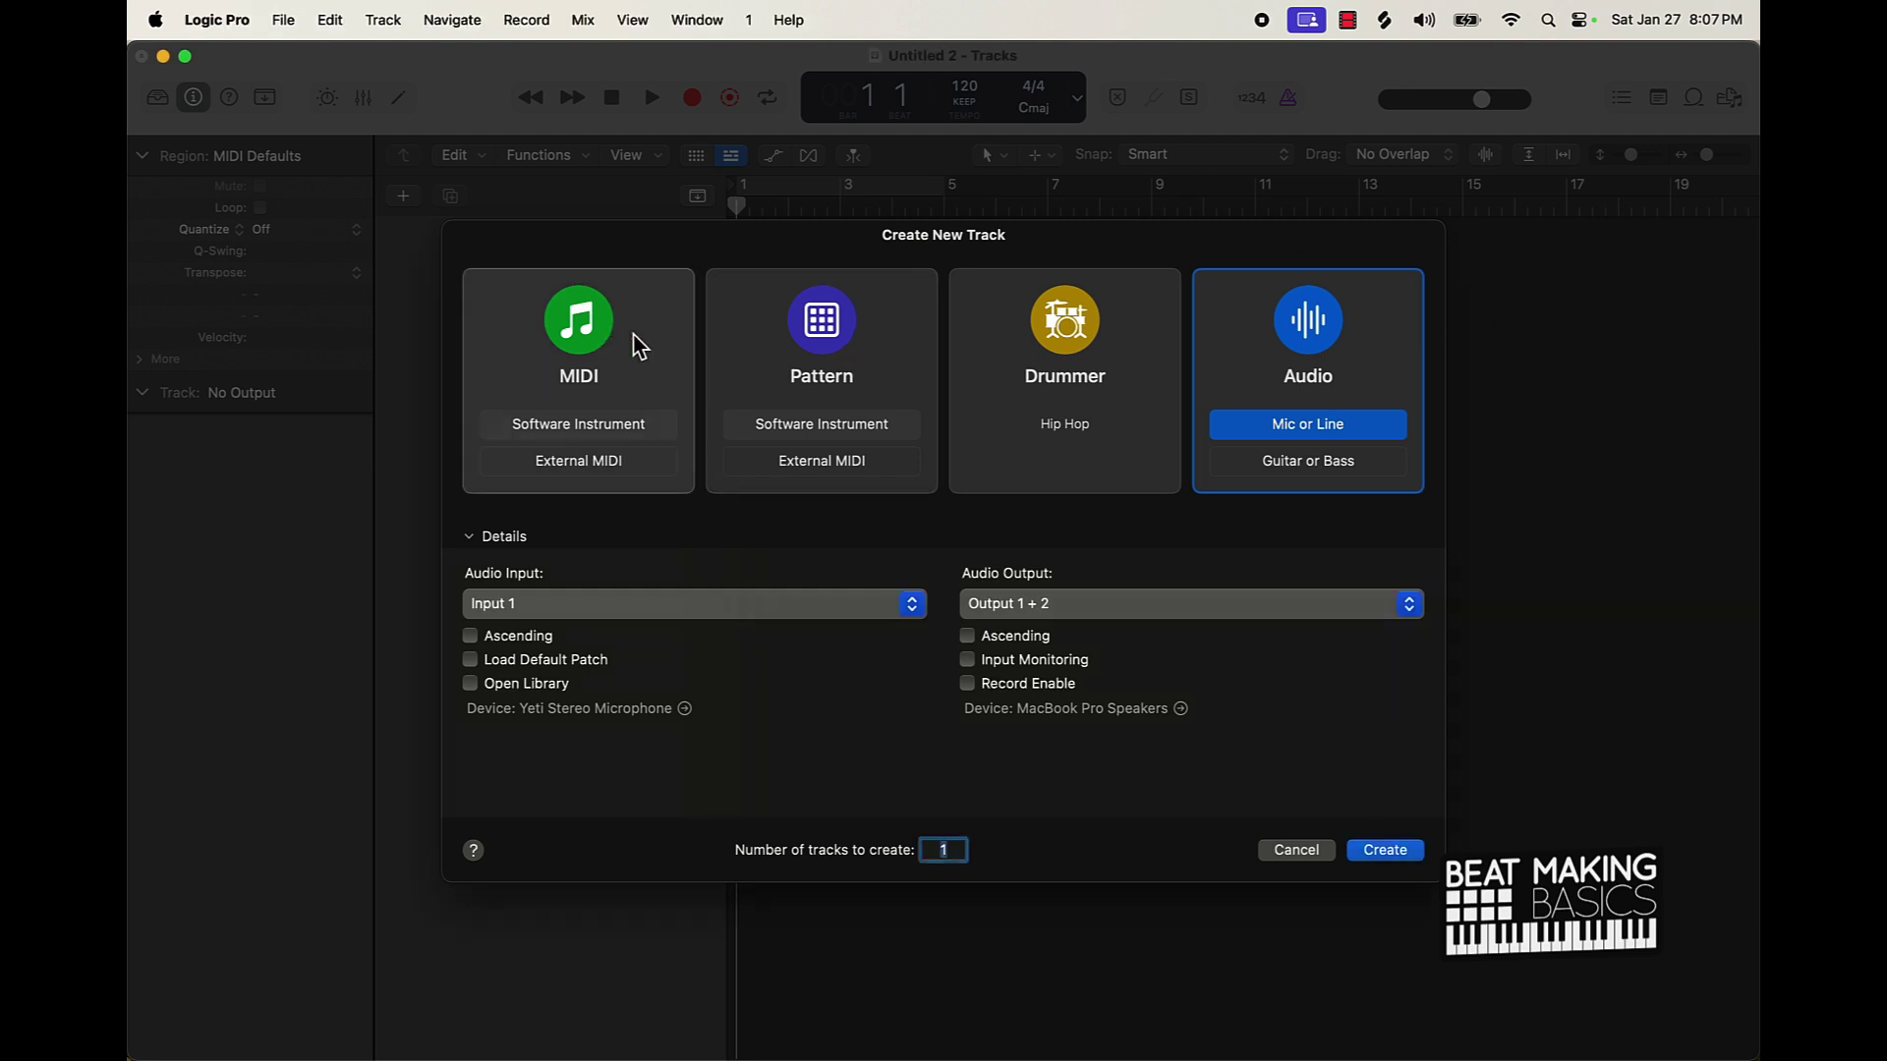
{"action": "left_click", "coordinate": [639, 343]}
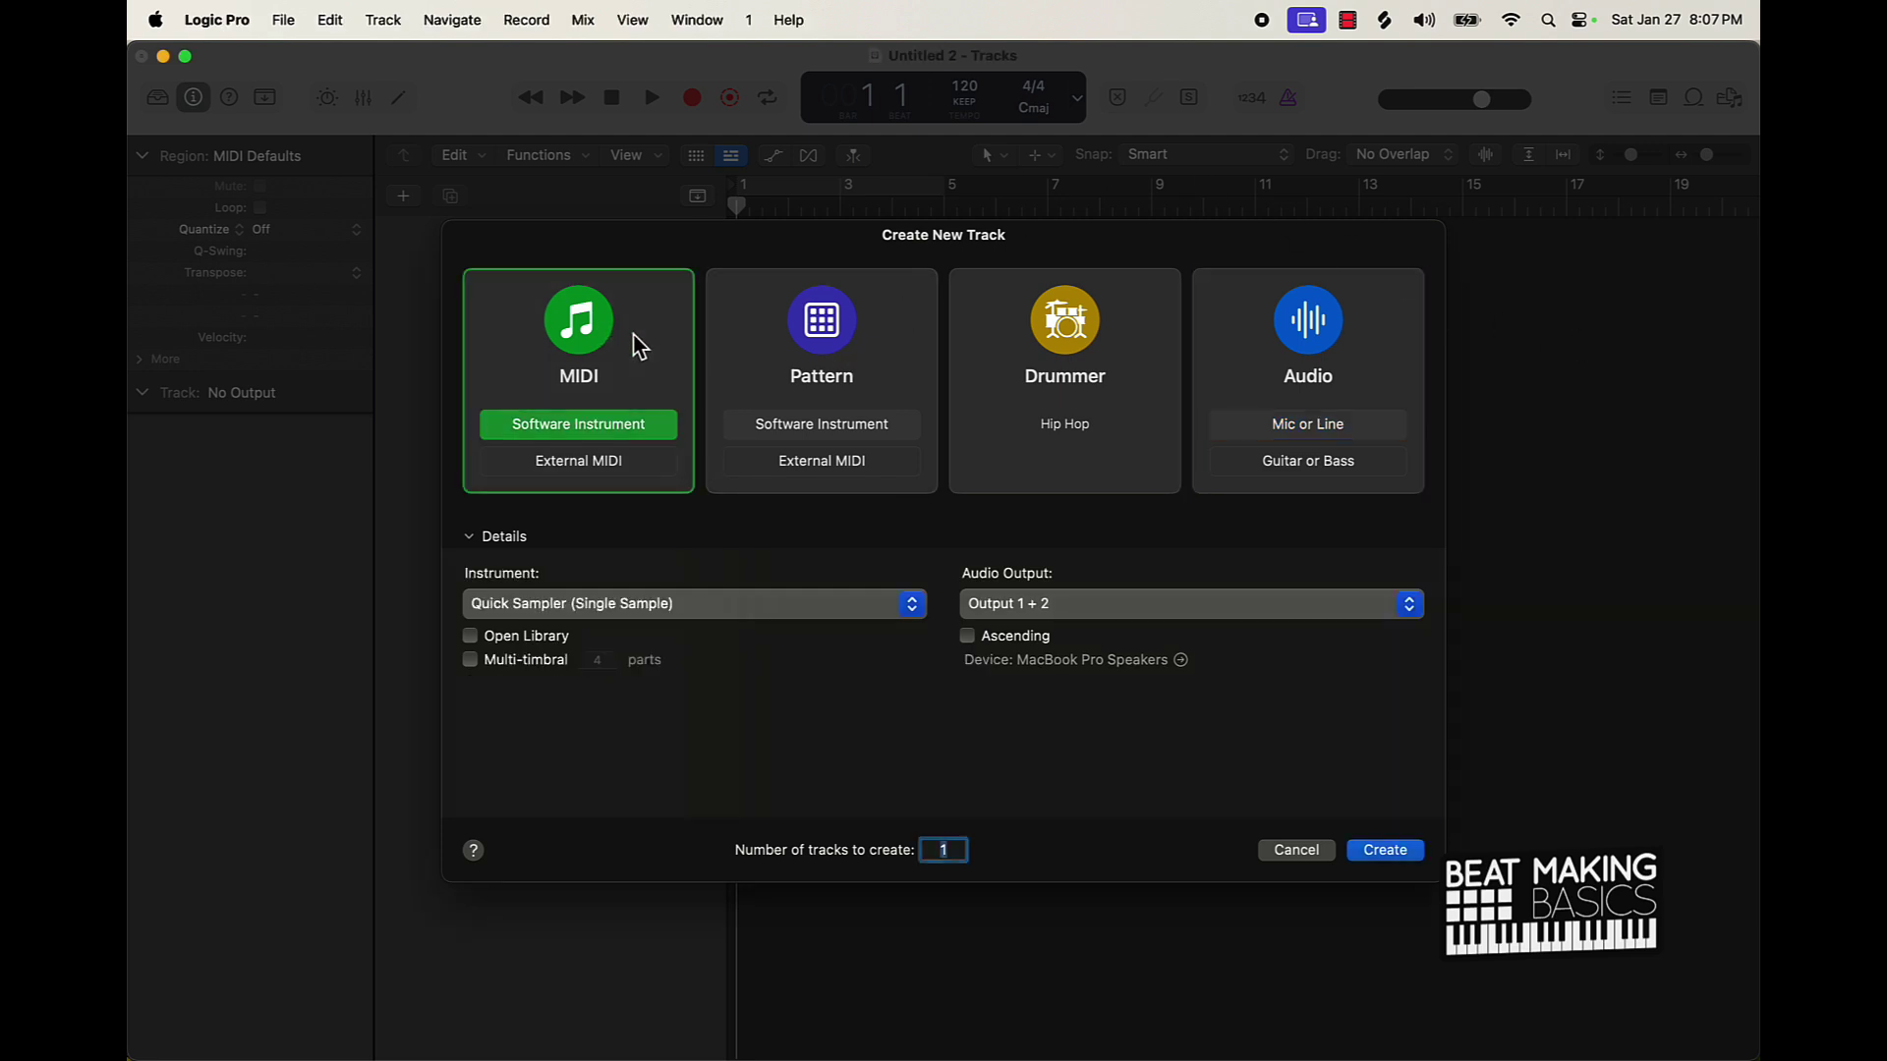
{"action": "left_click", "coordinate": [656, 605]}
{"action": "mouse_move", "coordinate": [546, 1014]}
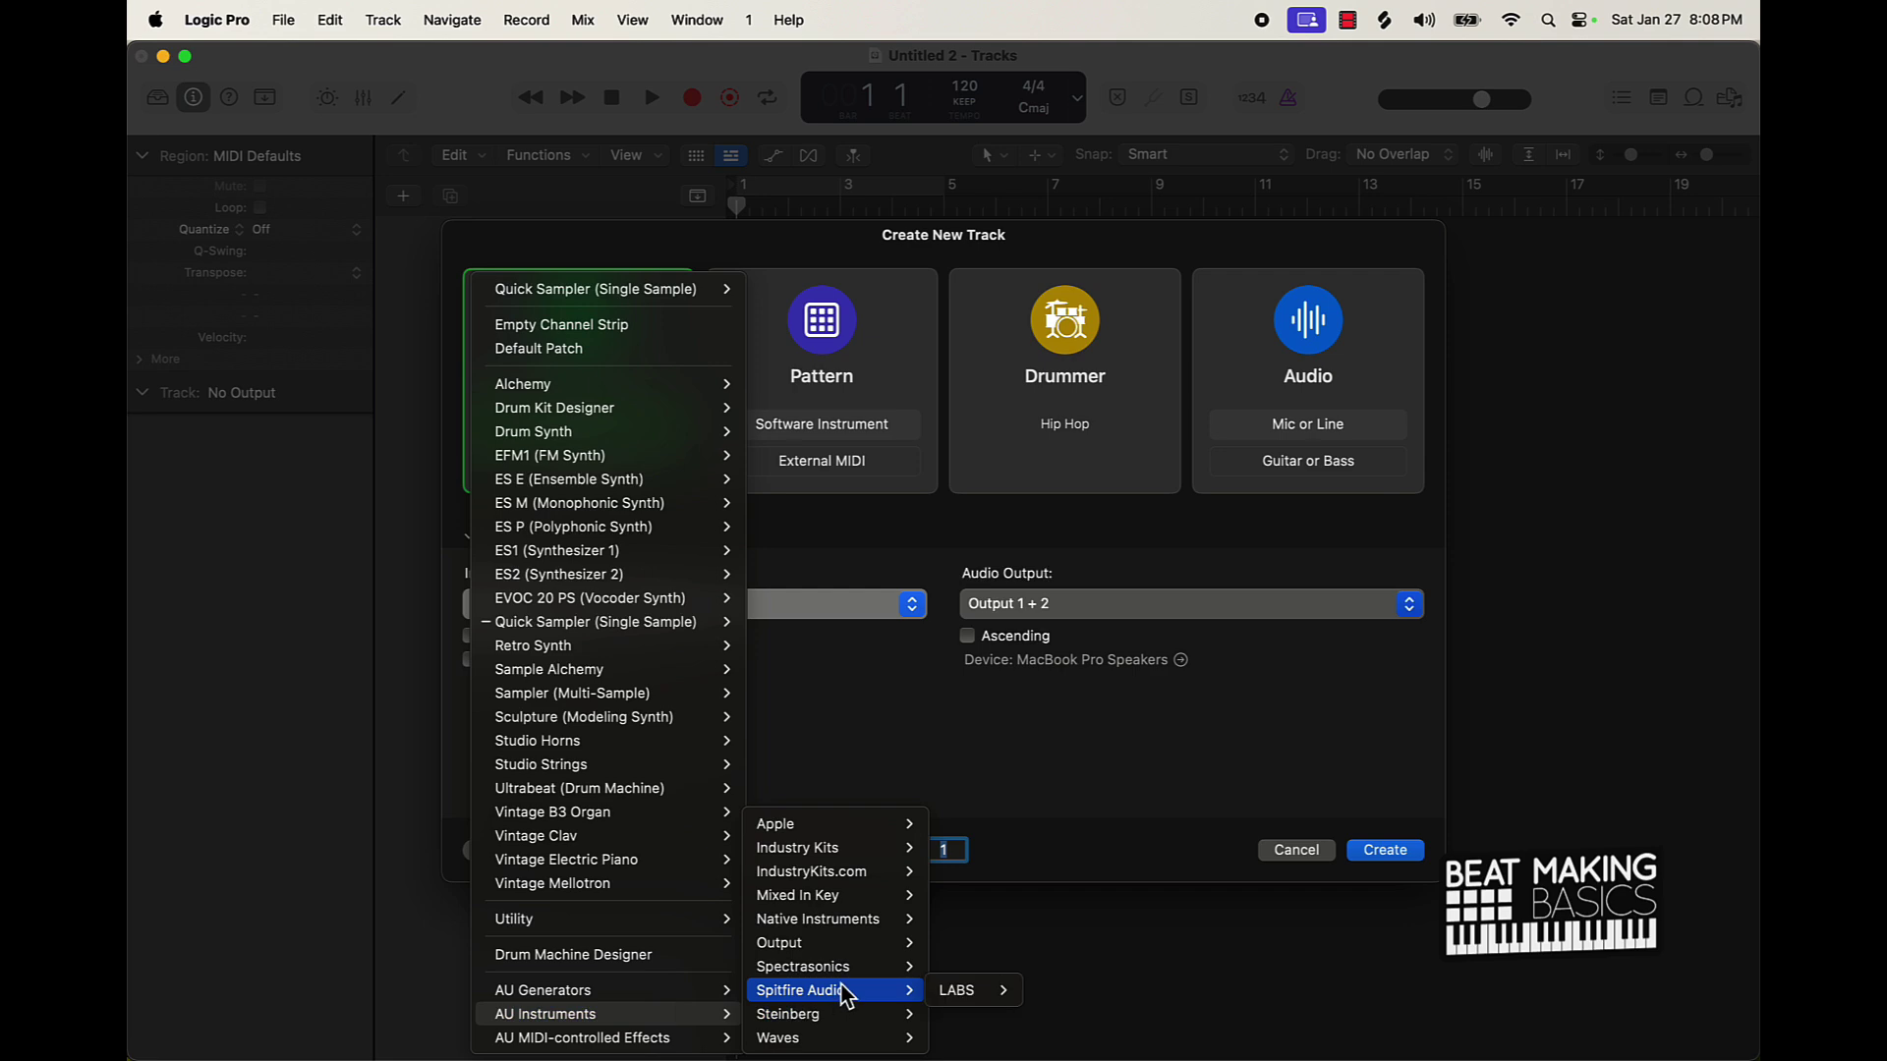
{"action": "mouse_move", "coordinate": [802, 968]}
{"action": "mouse_move", "coordinate": [979, 967]}
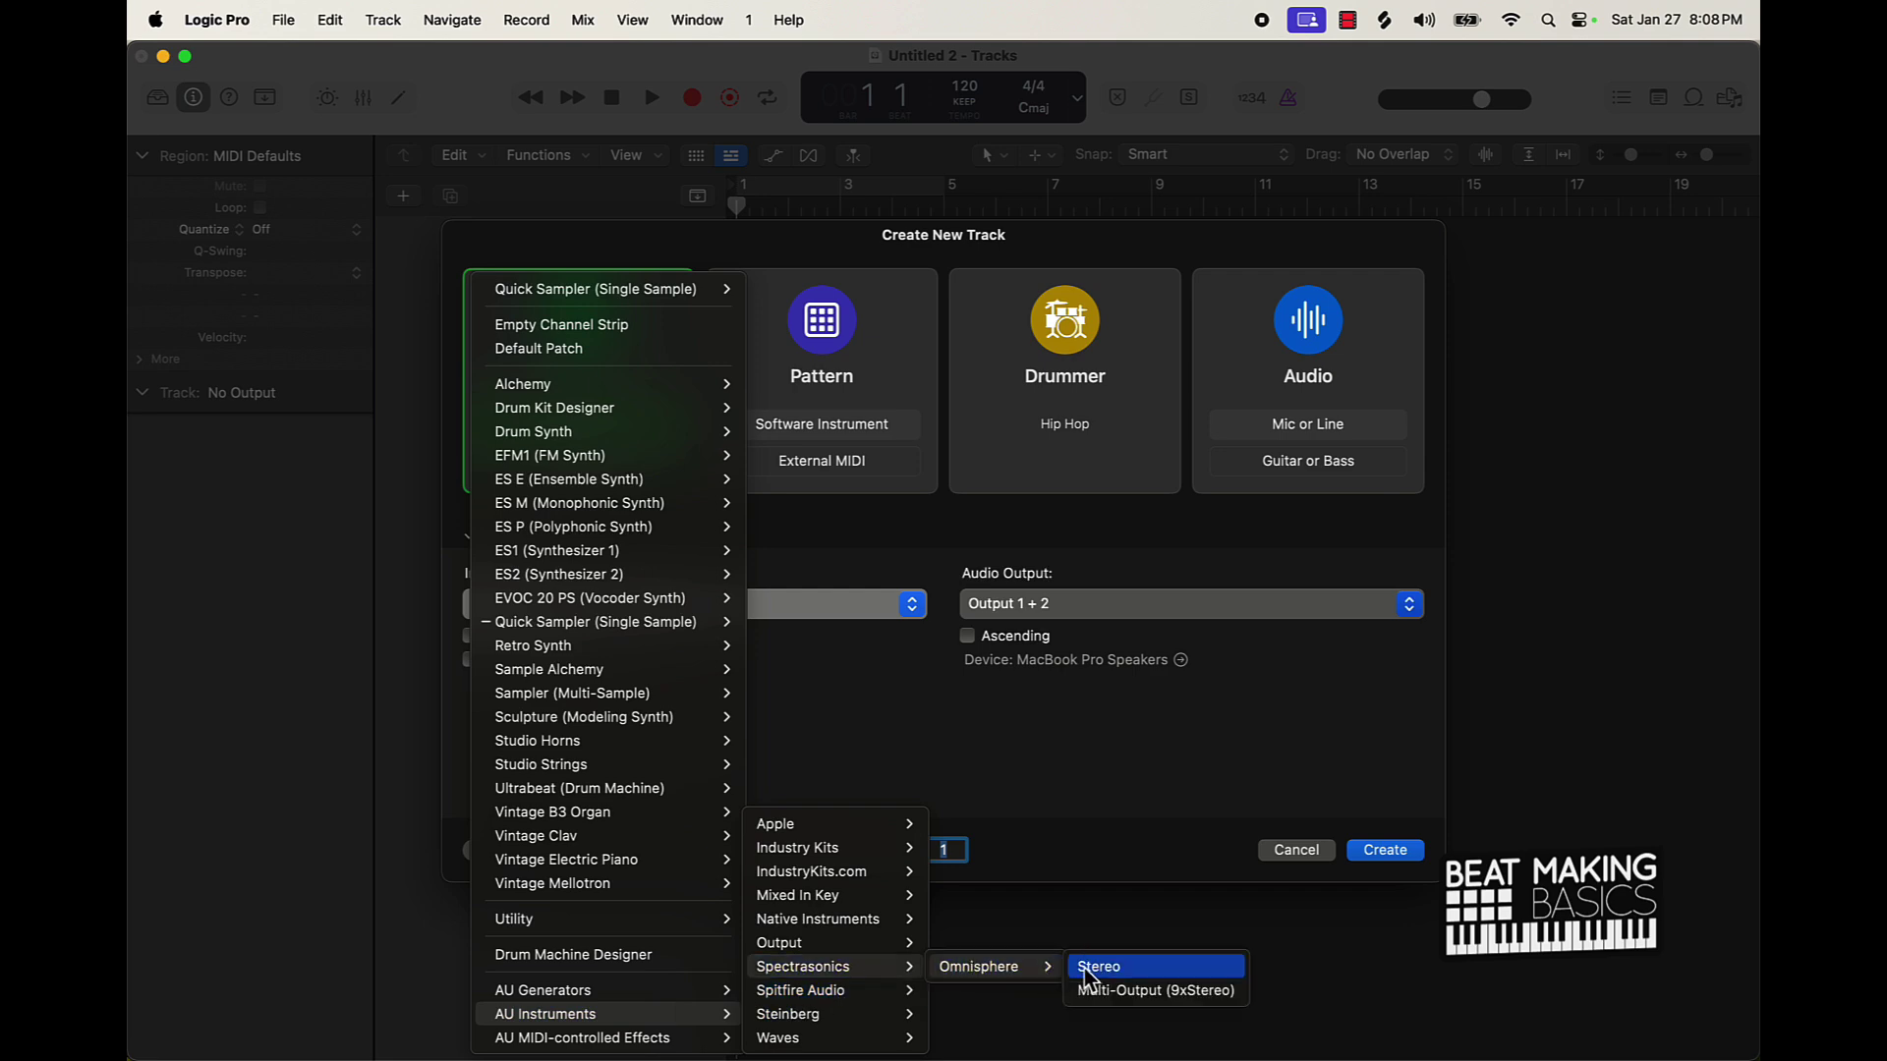
{"action": "left_click", "coordinate": [1112, 968]}
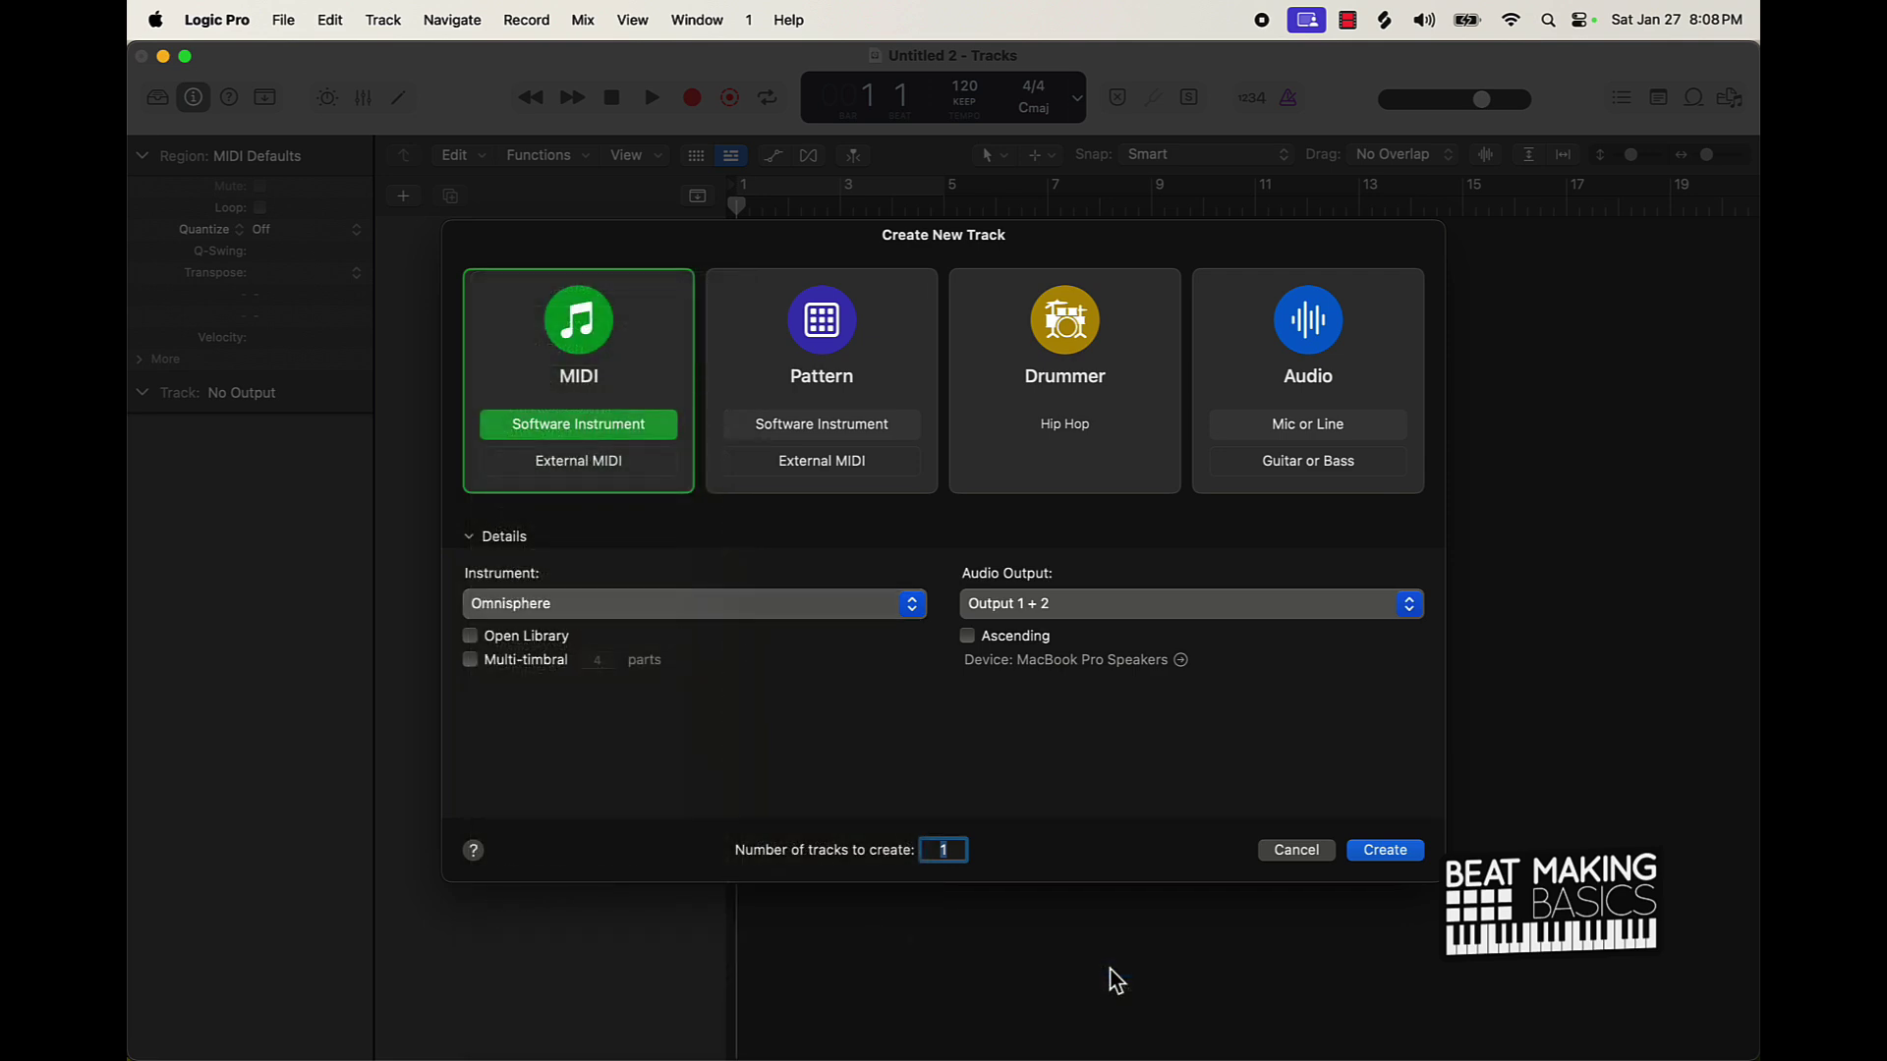
Step: Create the Omnisphere track and set its MIDI output channel to 1
{"action": "left_click", "coordinate": [1385, 850]}
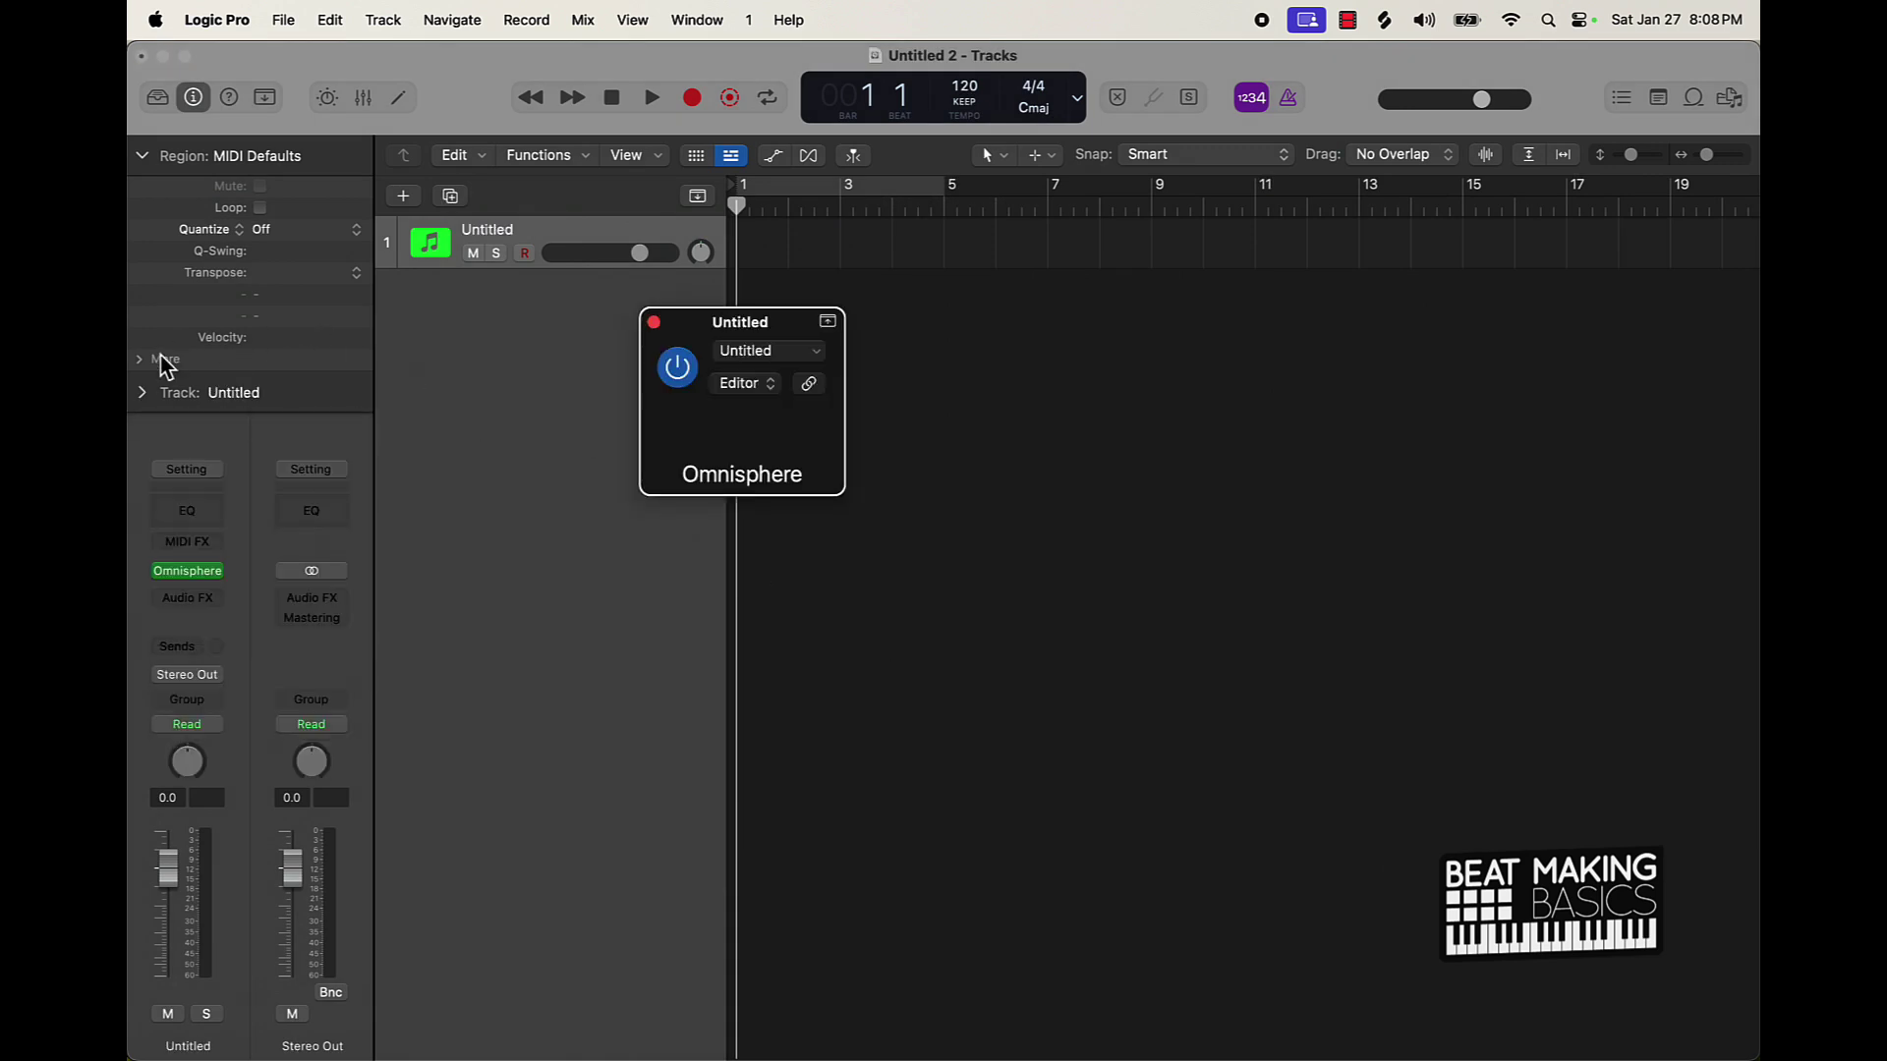
{"action": "left_click", "coordinate": [143, 393]}
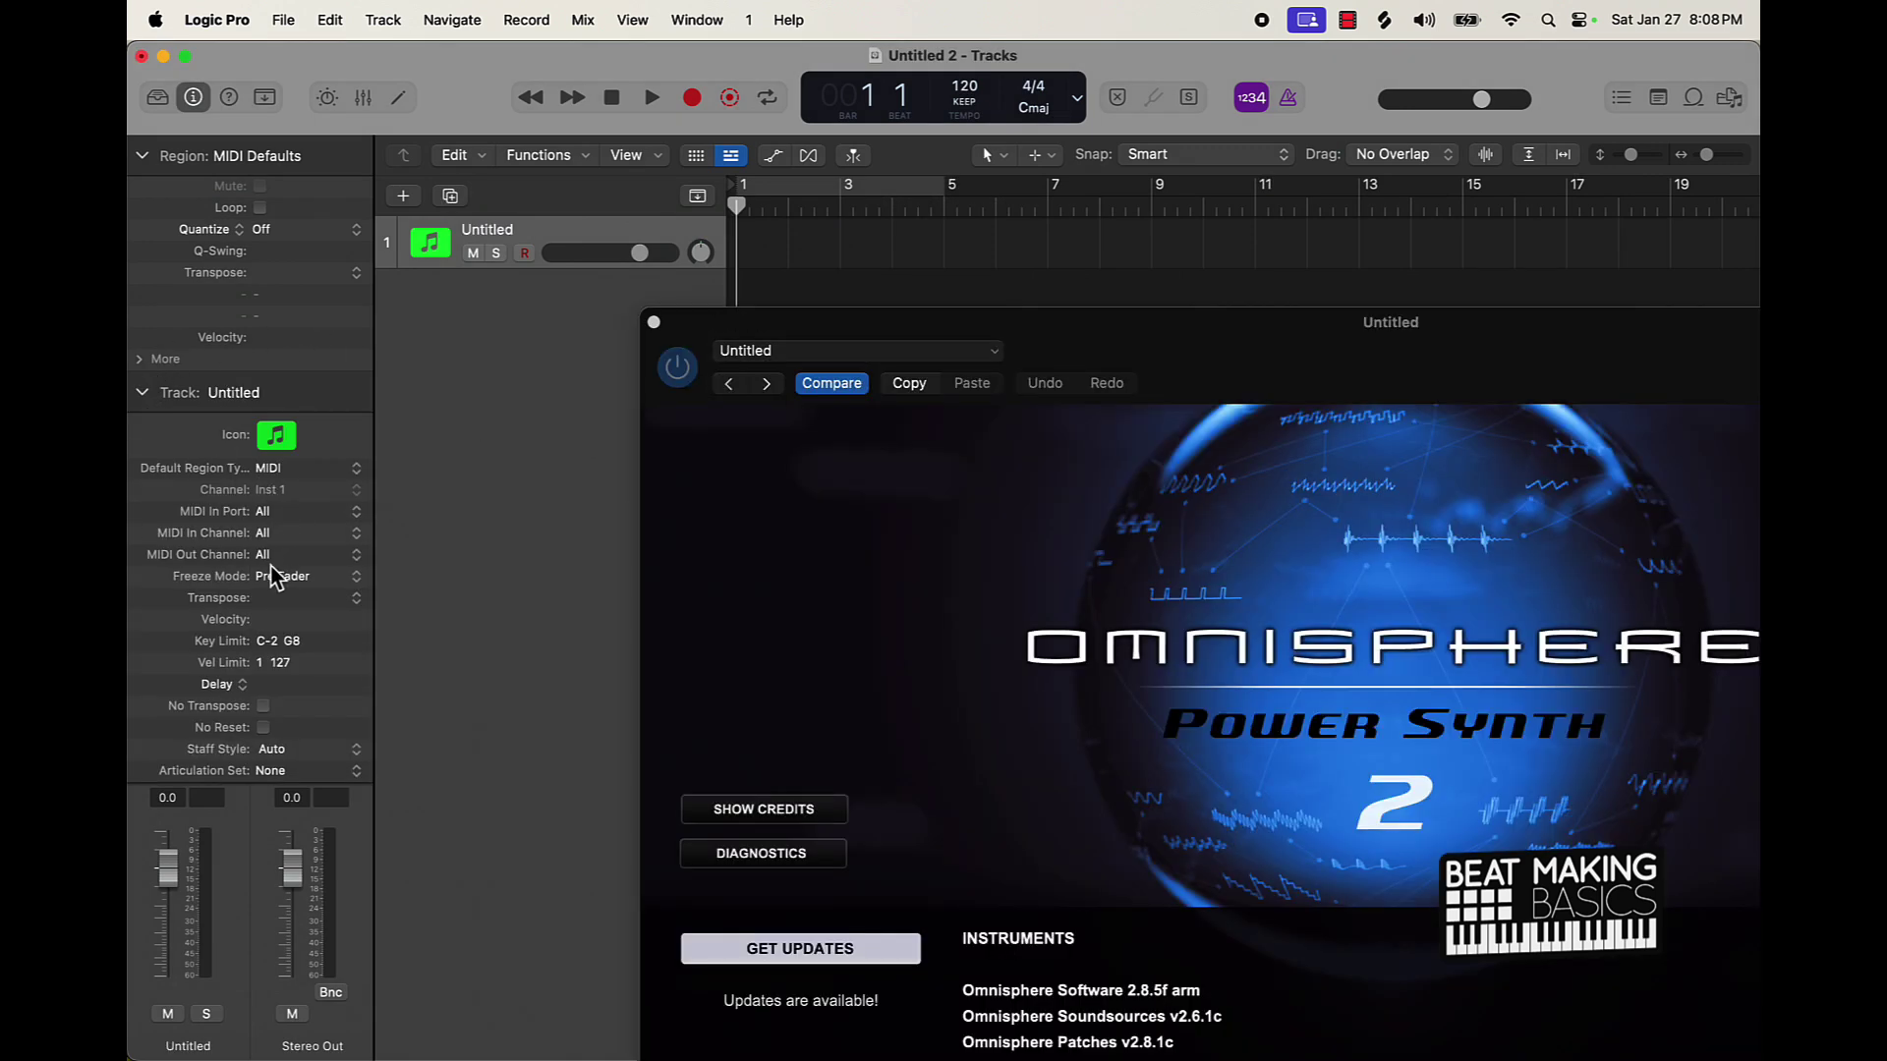
{"action": "left_click", "coordinate": [279, 555]}
{"action": "left_click", "coordinate": [282, 581]}
{"action": "left_click", "coordinate": [144, 394]}
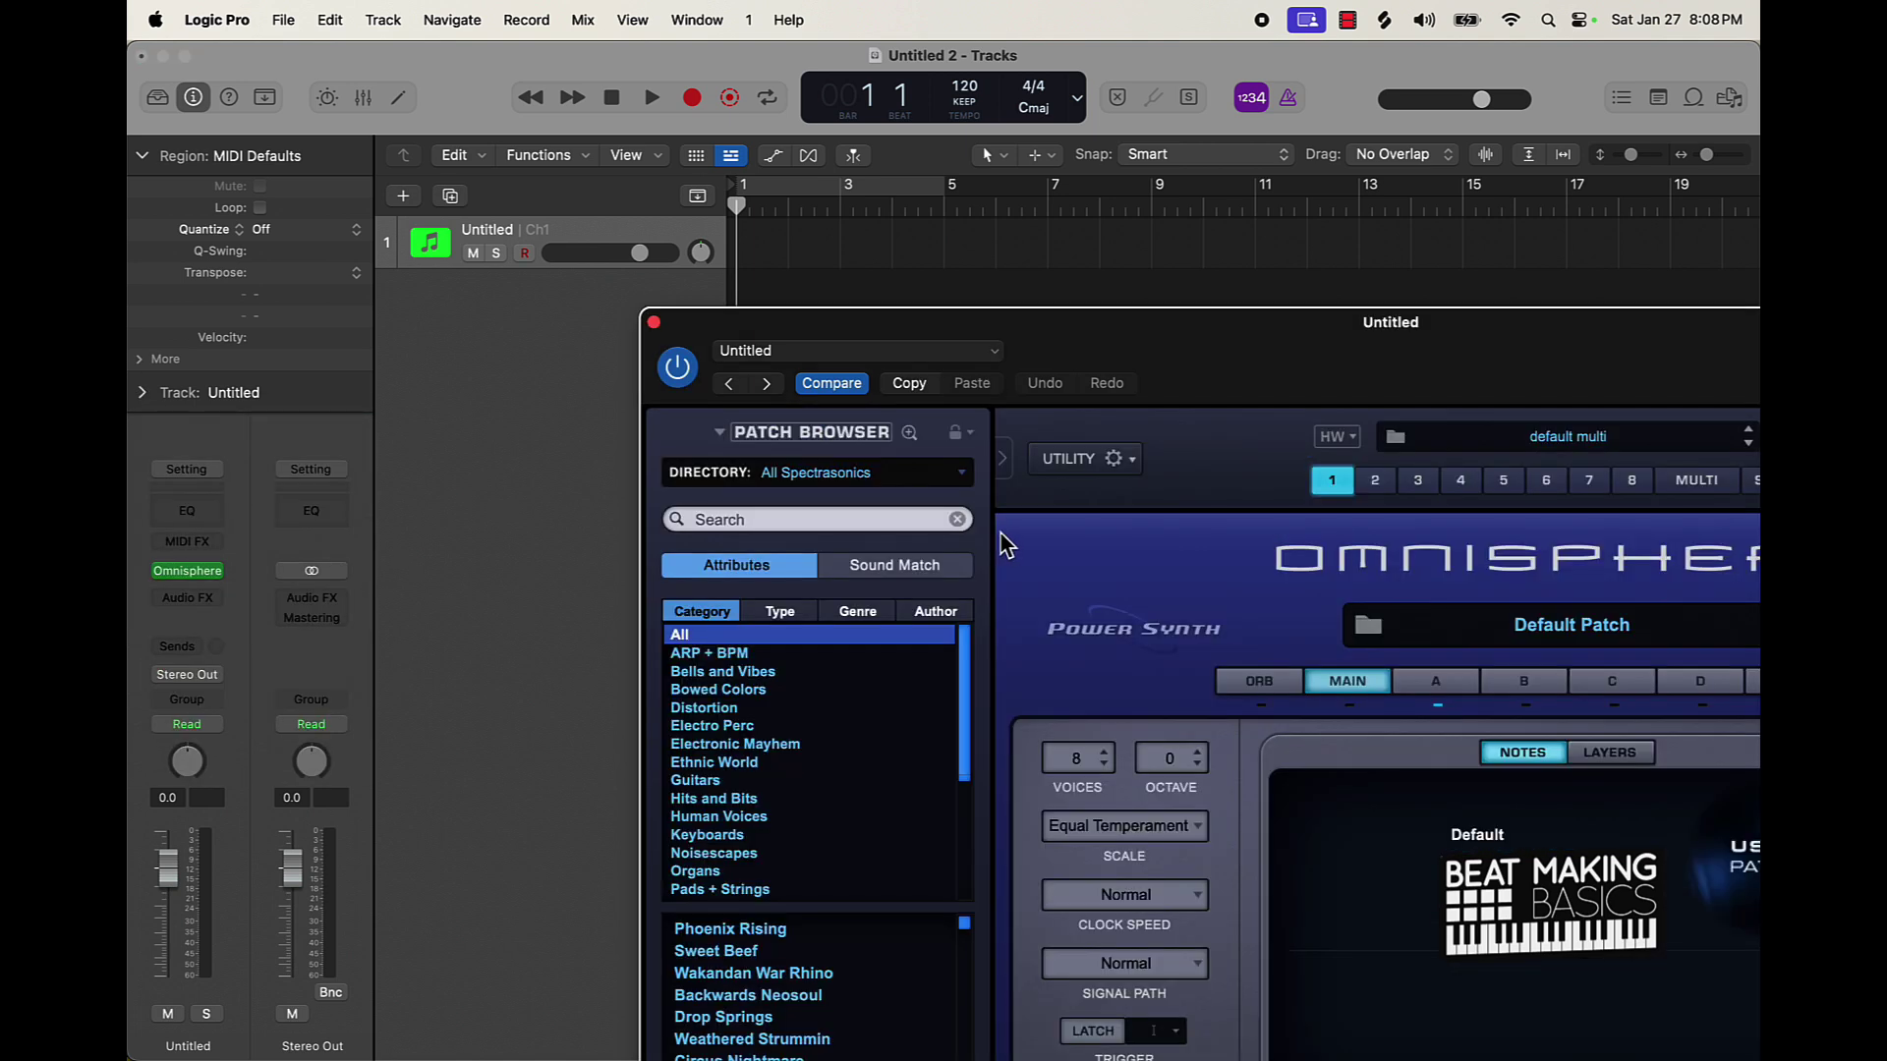
Step: Load the Everlast Keys patch from the SuperStarO bank, then close Omnisphere
{"action": "left_click", "coordinate": [935, 473]}
{"action": "mouse_move", "coordinate": [832, 644]}
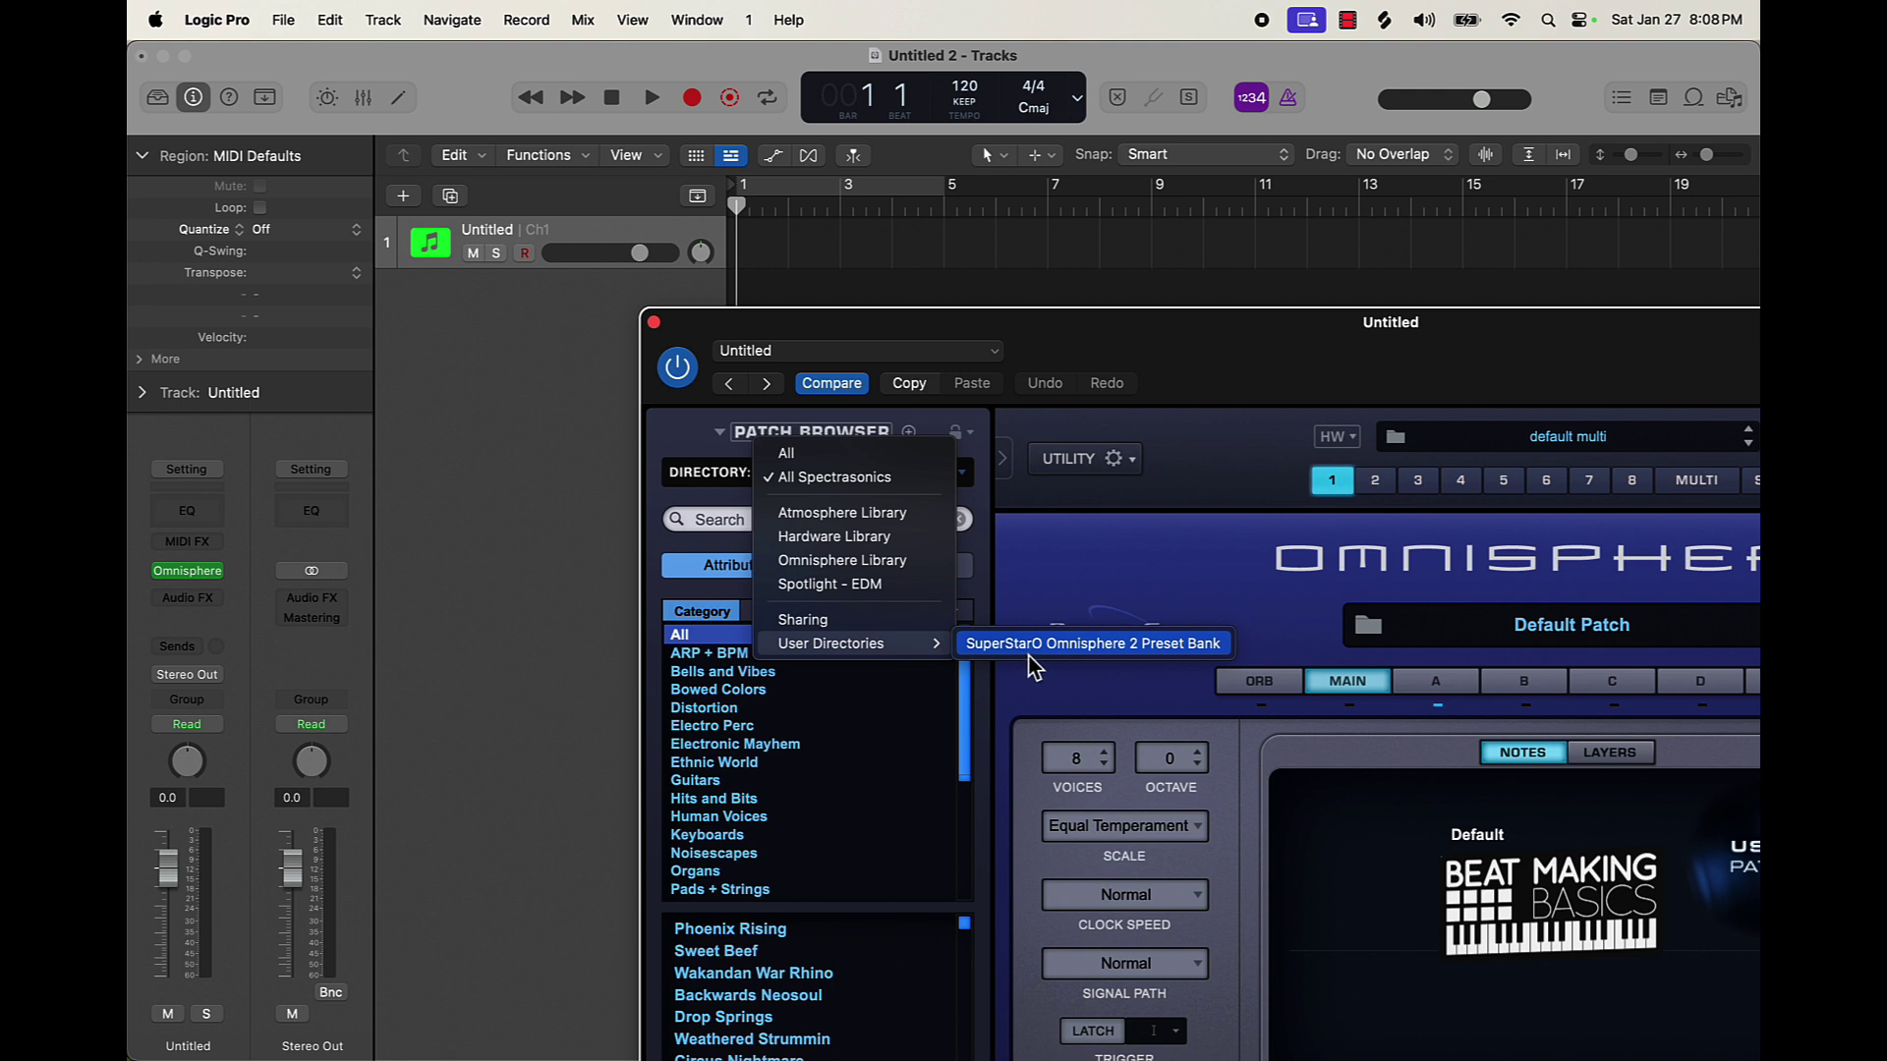
{"action": "left_click", "coordinate": [1091, 644]}
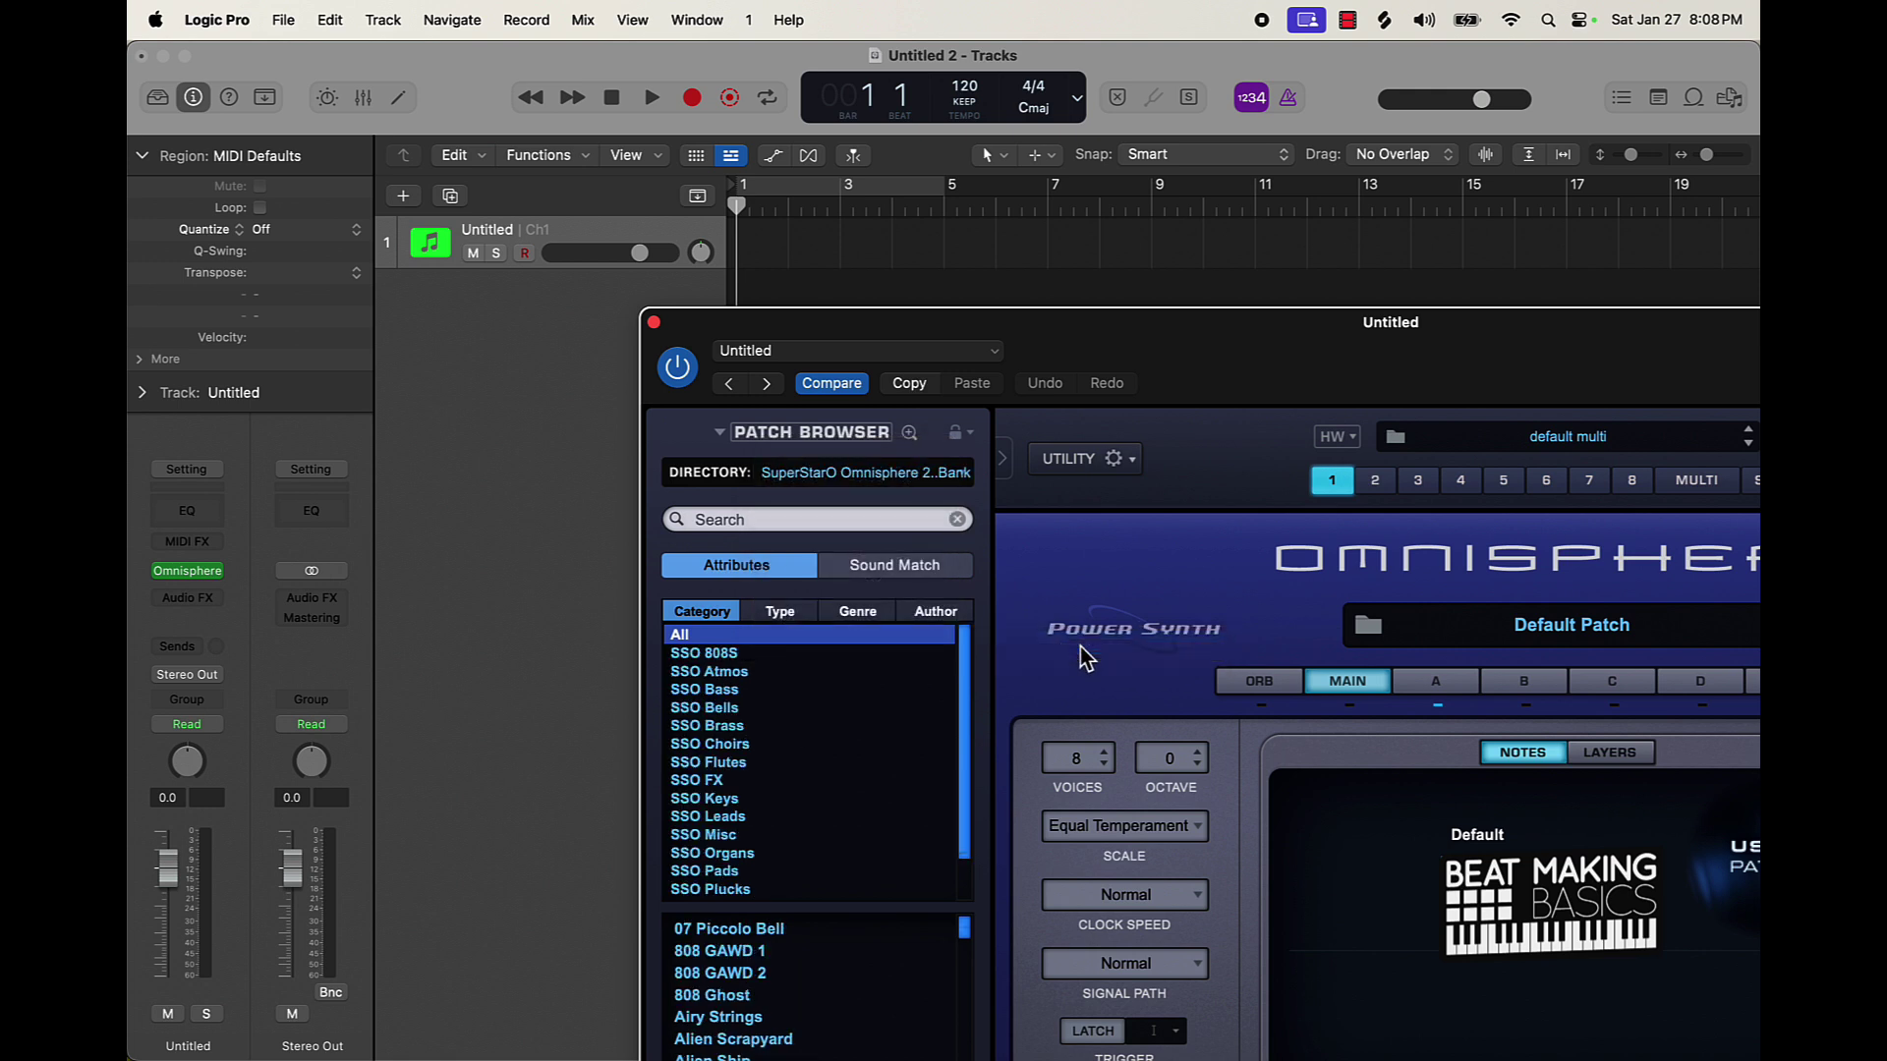
{"action": "scroll", "coordinate": [807, 825], "scroll_direction": "down", "scroll_amount": 3}
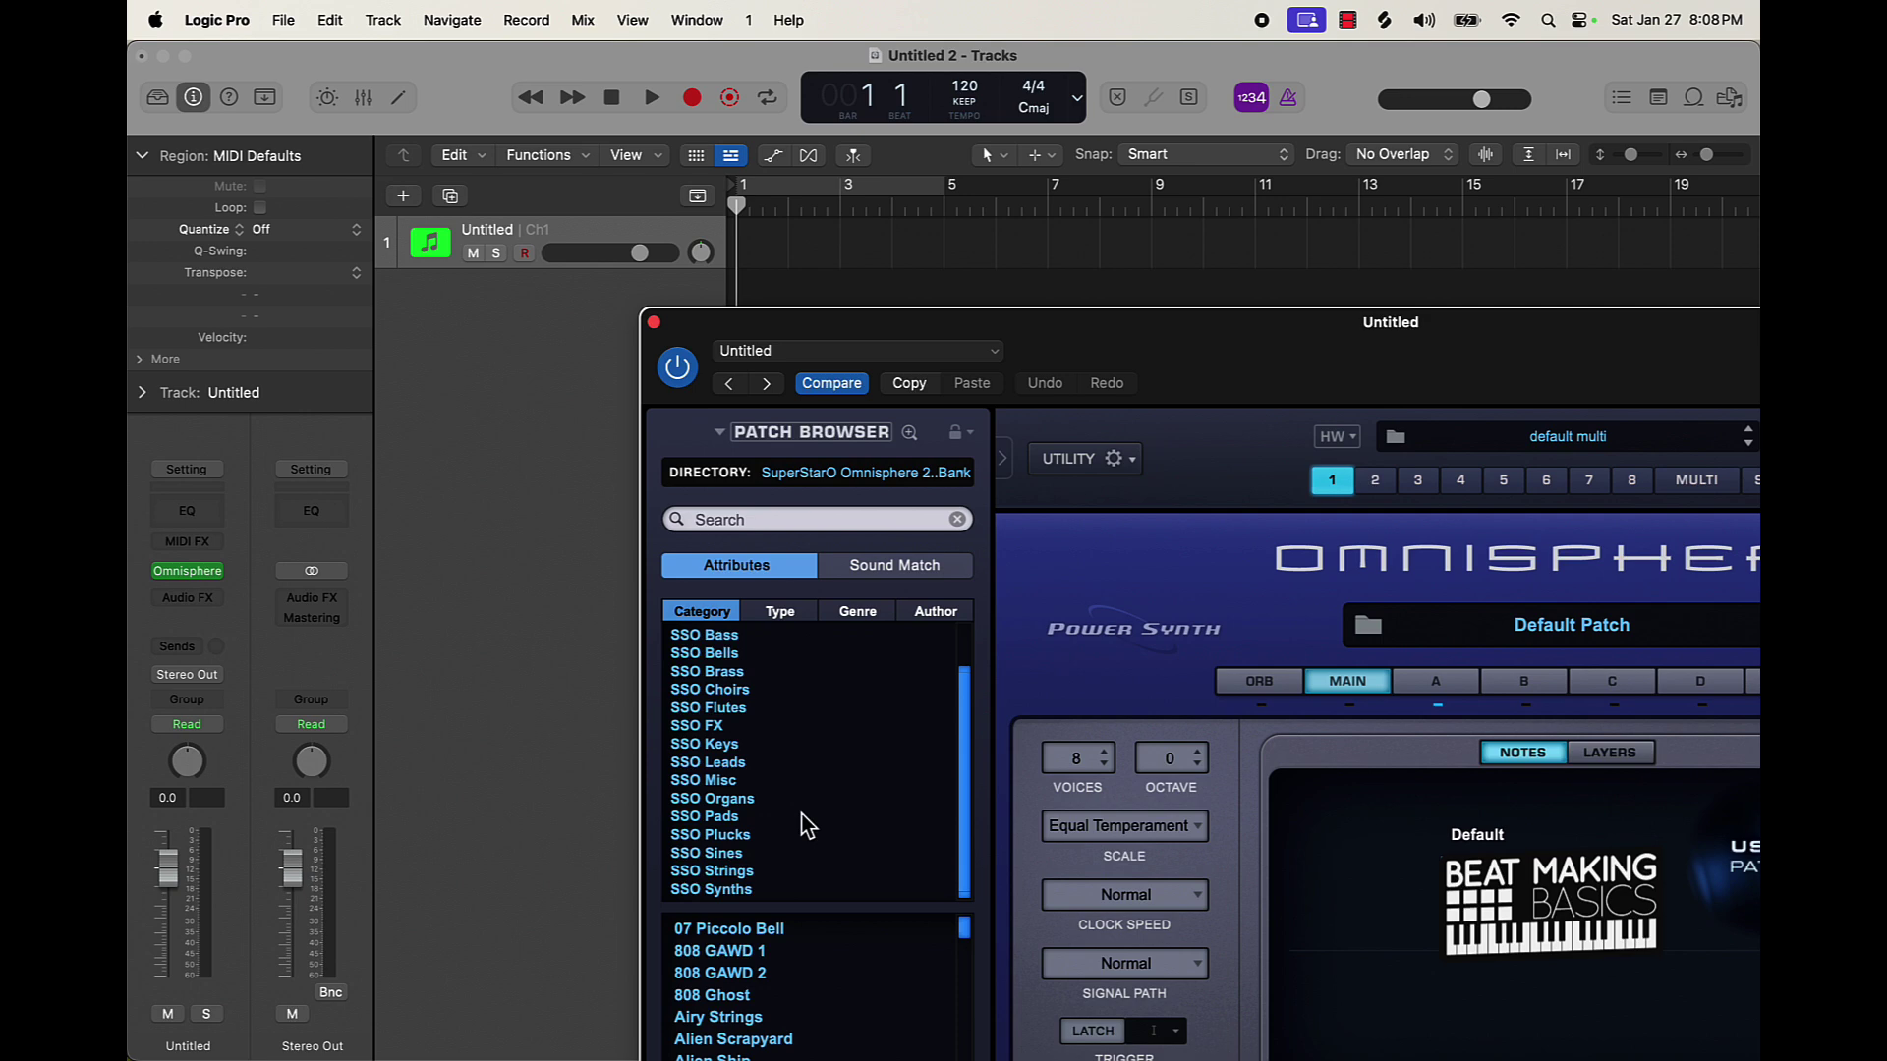
{"action": "scroll", "coordinate": [807, 825], "scroll_direction": "up", "scroll_amount": 3}
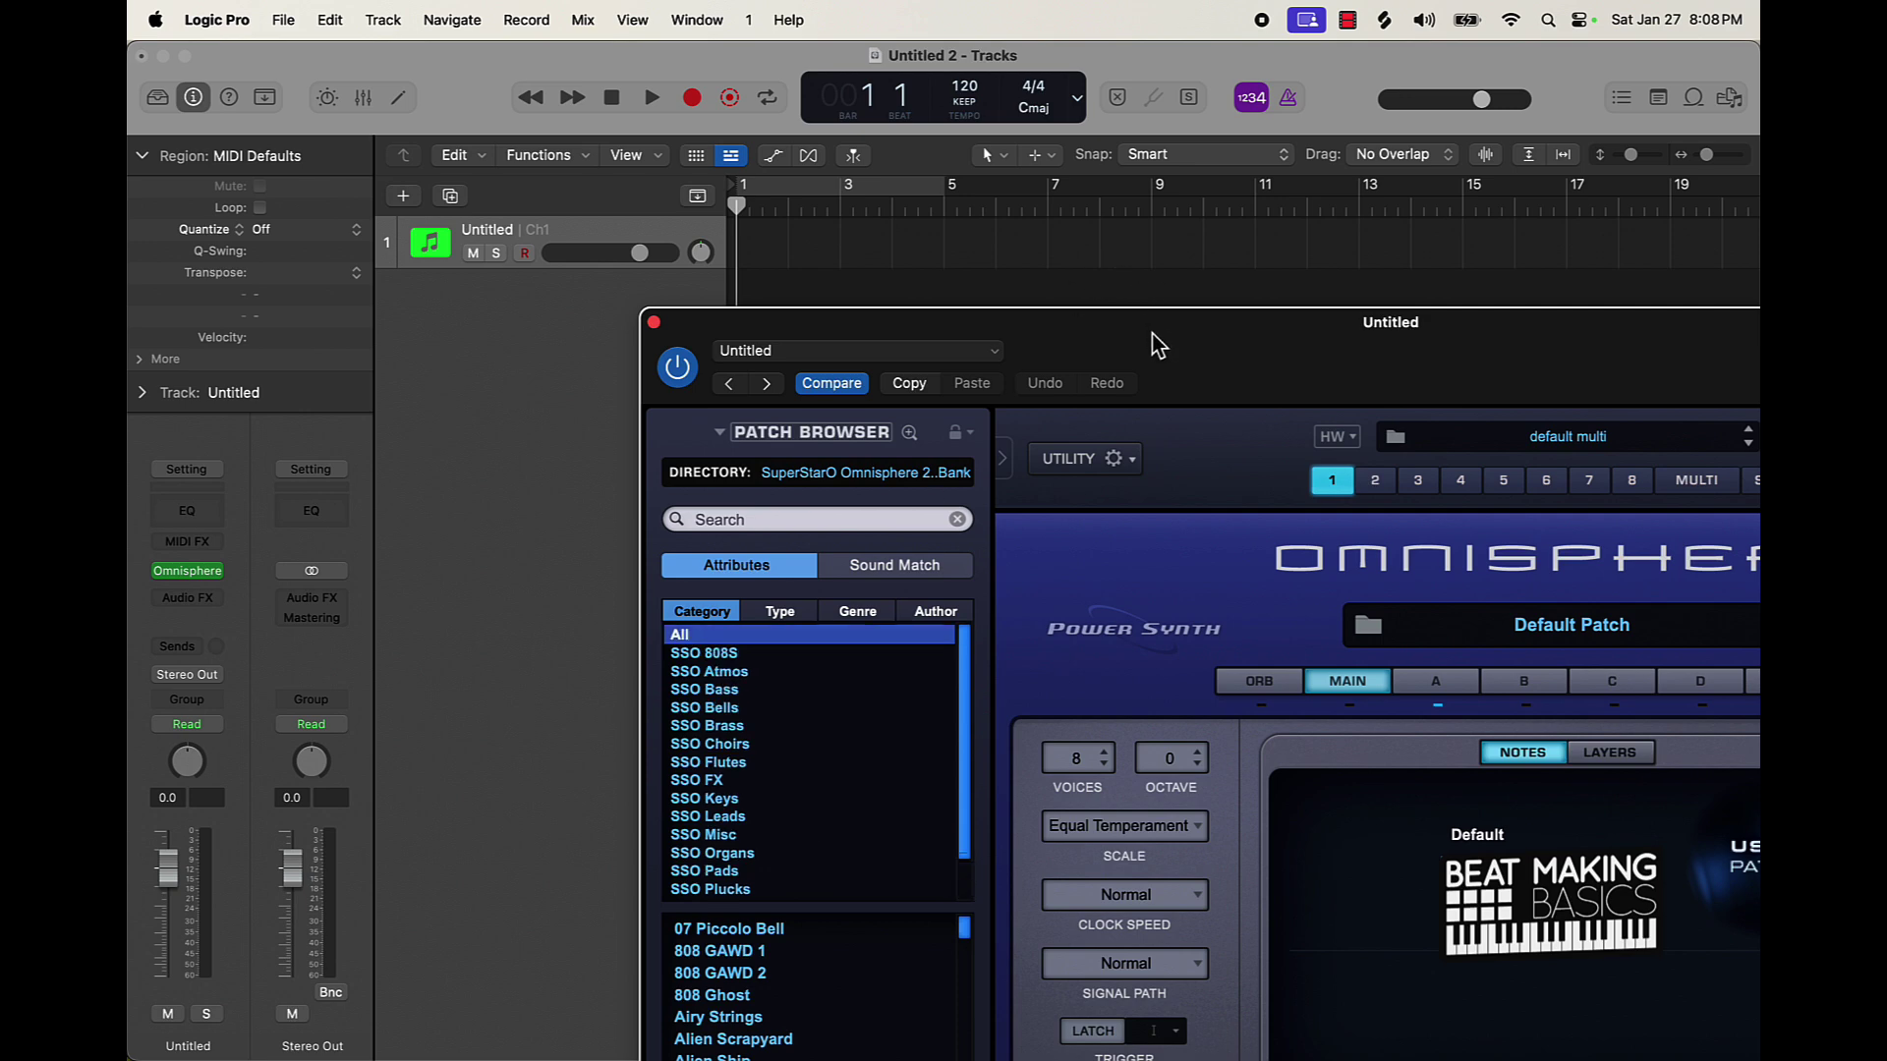
{"action": "left_click_drag", "start_coordinate": [1157, 343], "coordinate": [1085, 130]}
{"action": "scroll", "coordinate": [765, 539], "scroll_direction": "down", "scroll_amount": 3}
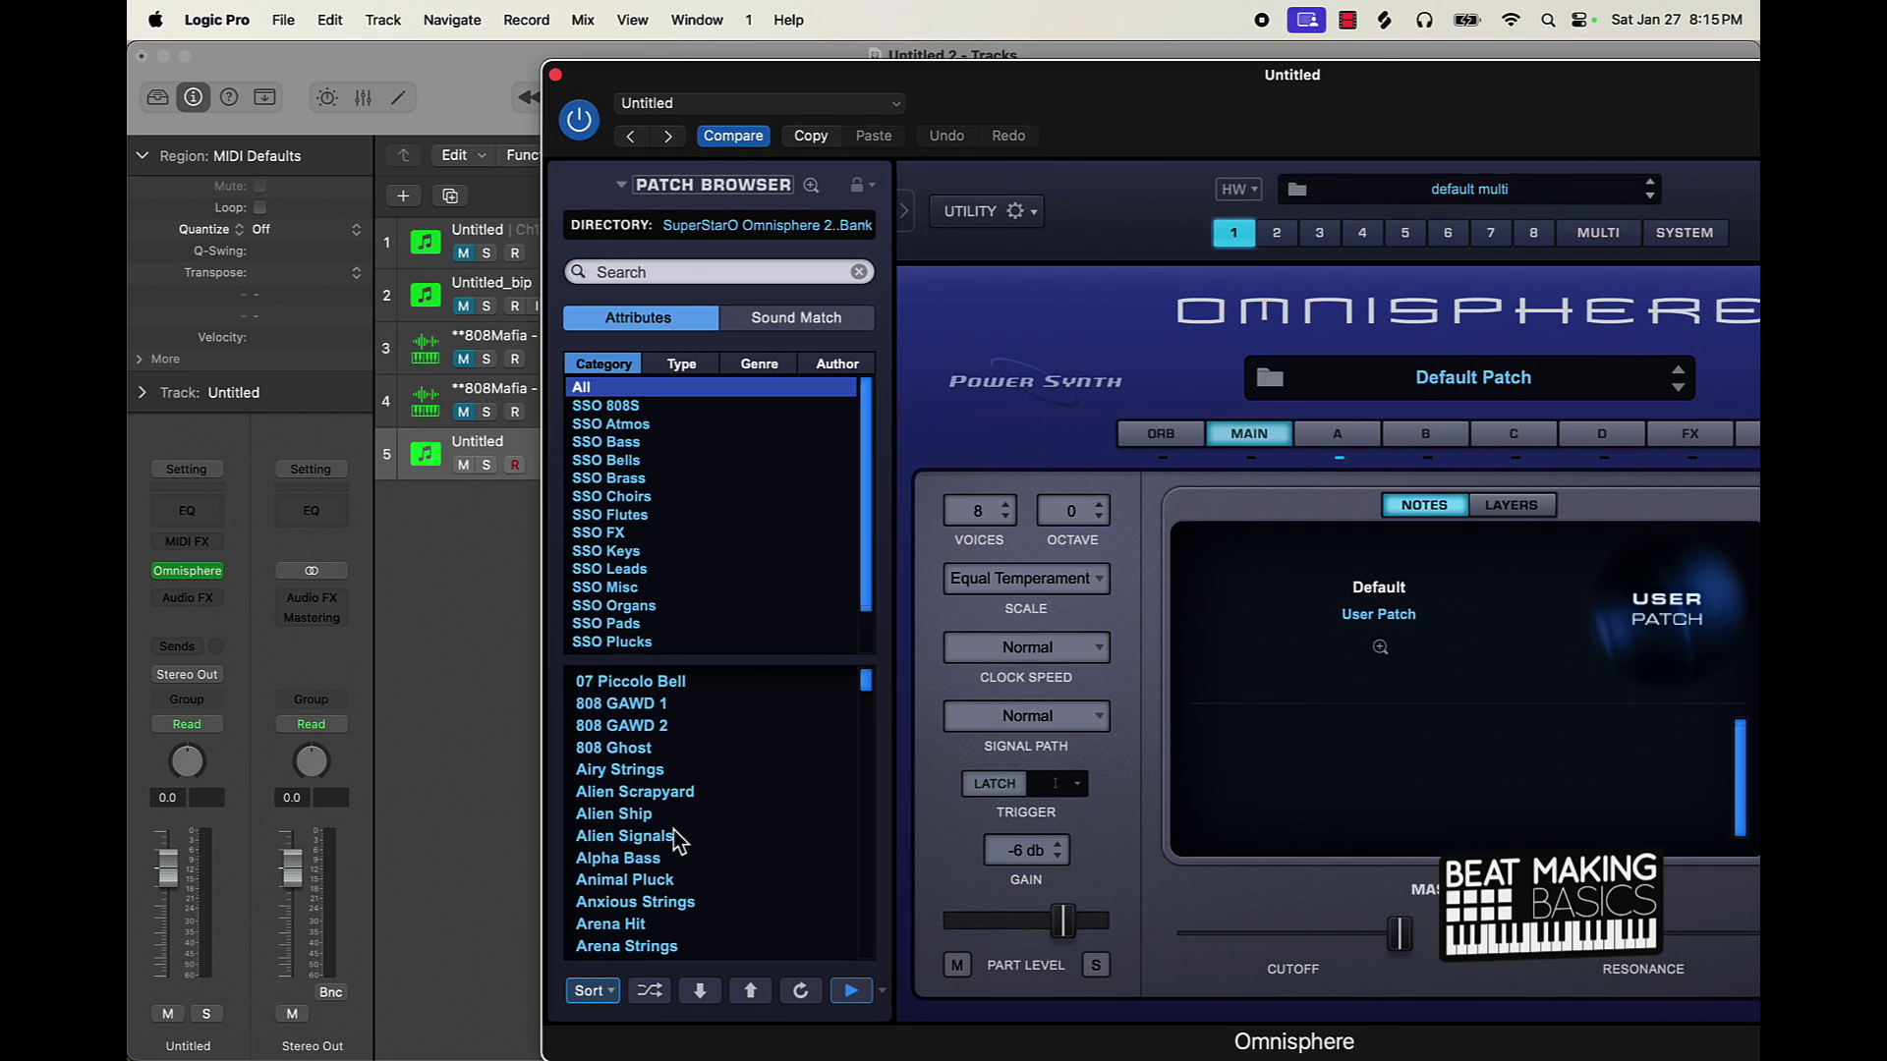
{"action": "scroll", "coordinate": [677, 839], "scroll_direction": "down", "scroll_amount": 5}
{"action": "scroll", "coordinate": [678, 839], "scroll_direction": "down", "scroll_amount": 3}
{"action": "scroll", "coordinate": [677, 840], "scroll_direction": "up", "scroll_amount": 8}
{"action": "left_click", "coordinate": [614, 814]}
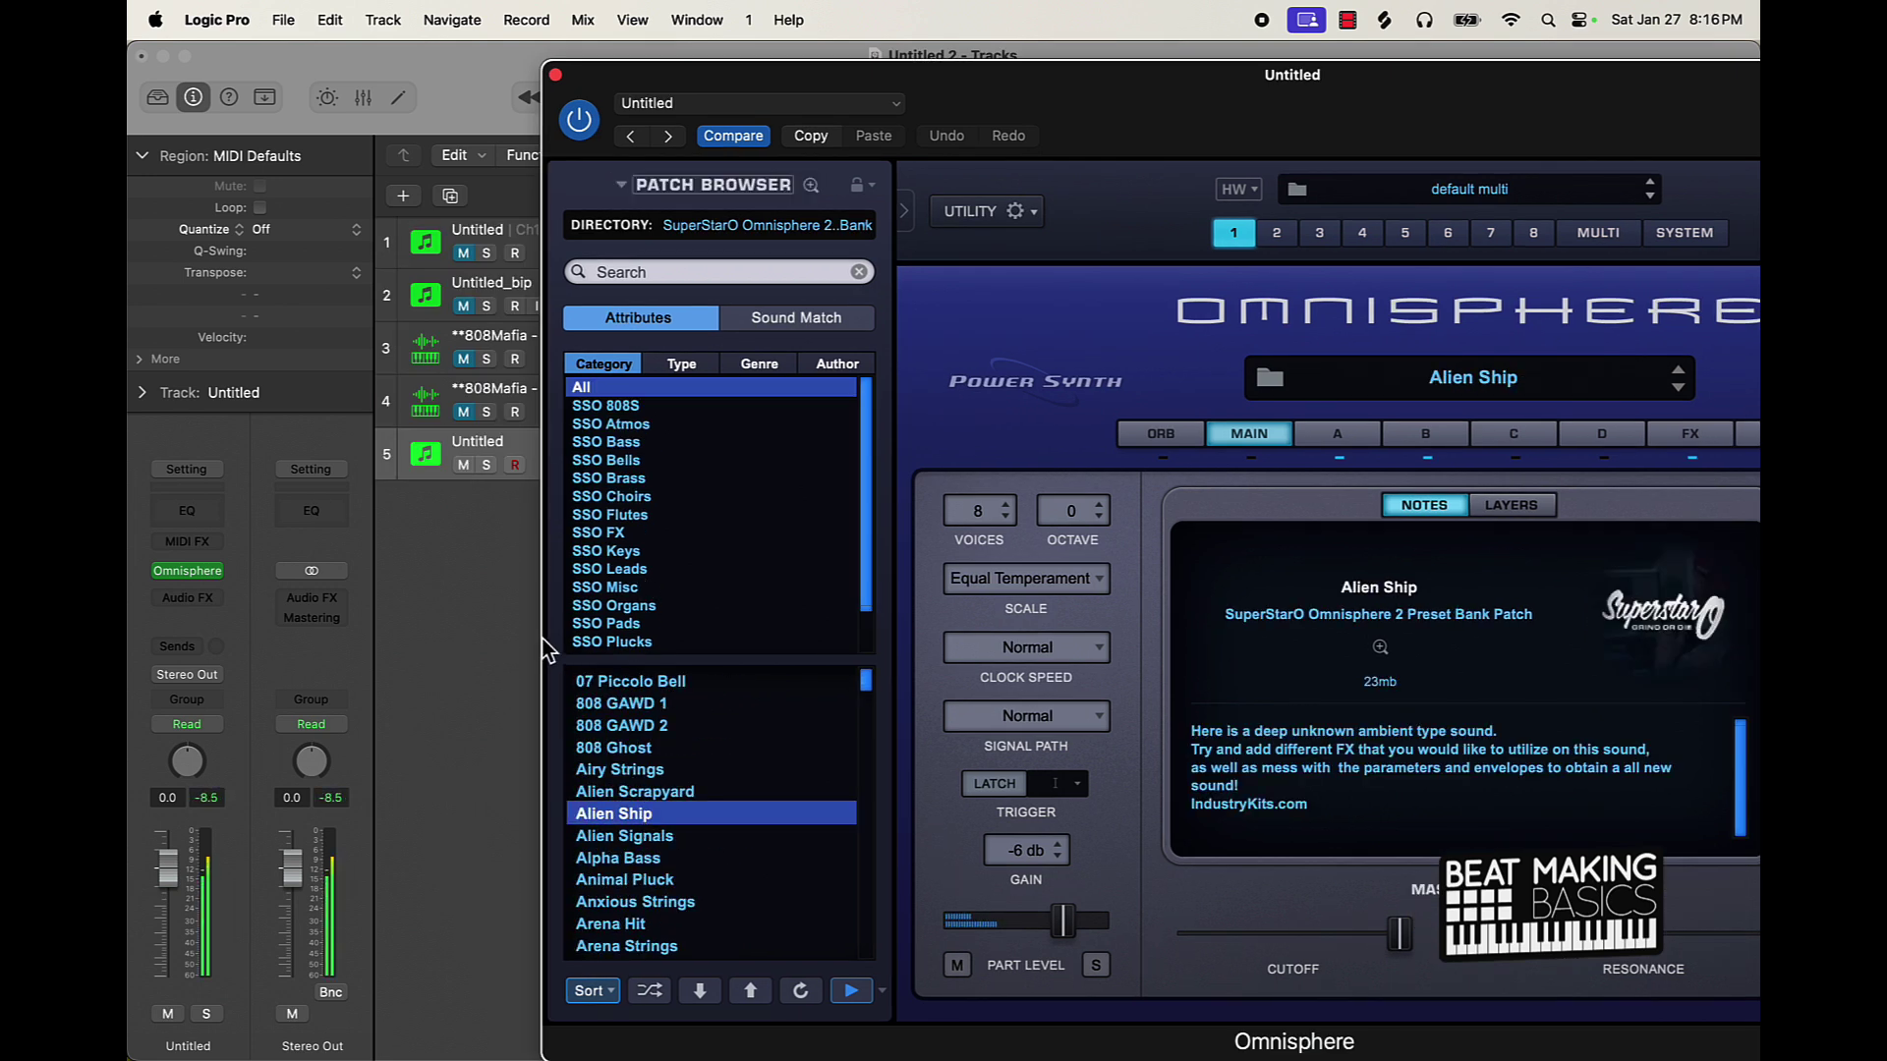
{"action": "left_click", "coordinate": [618, 858]}
{"action": "scroll", "coordinate": [672, 865], "scroll_direction": "down", "scroll_amount": 5}
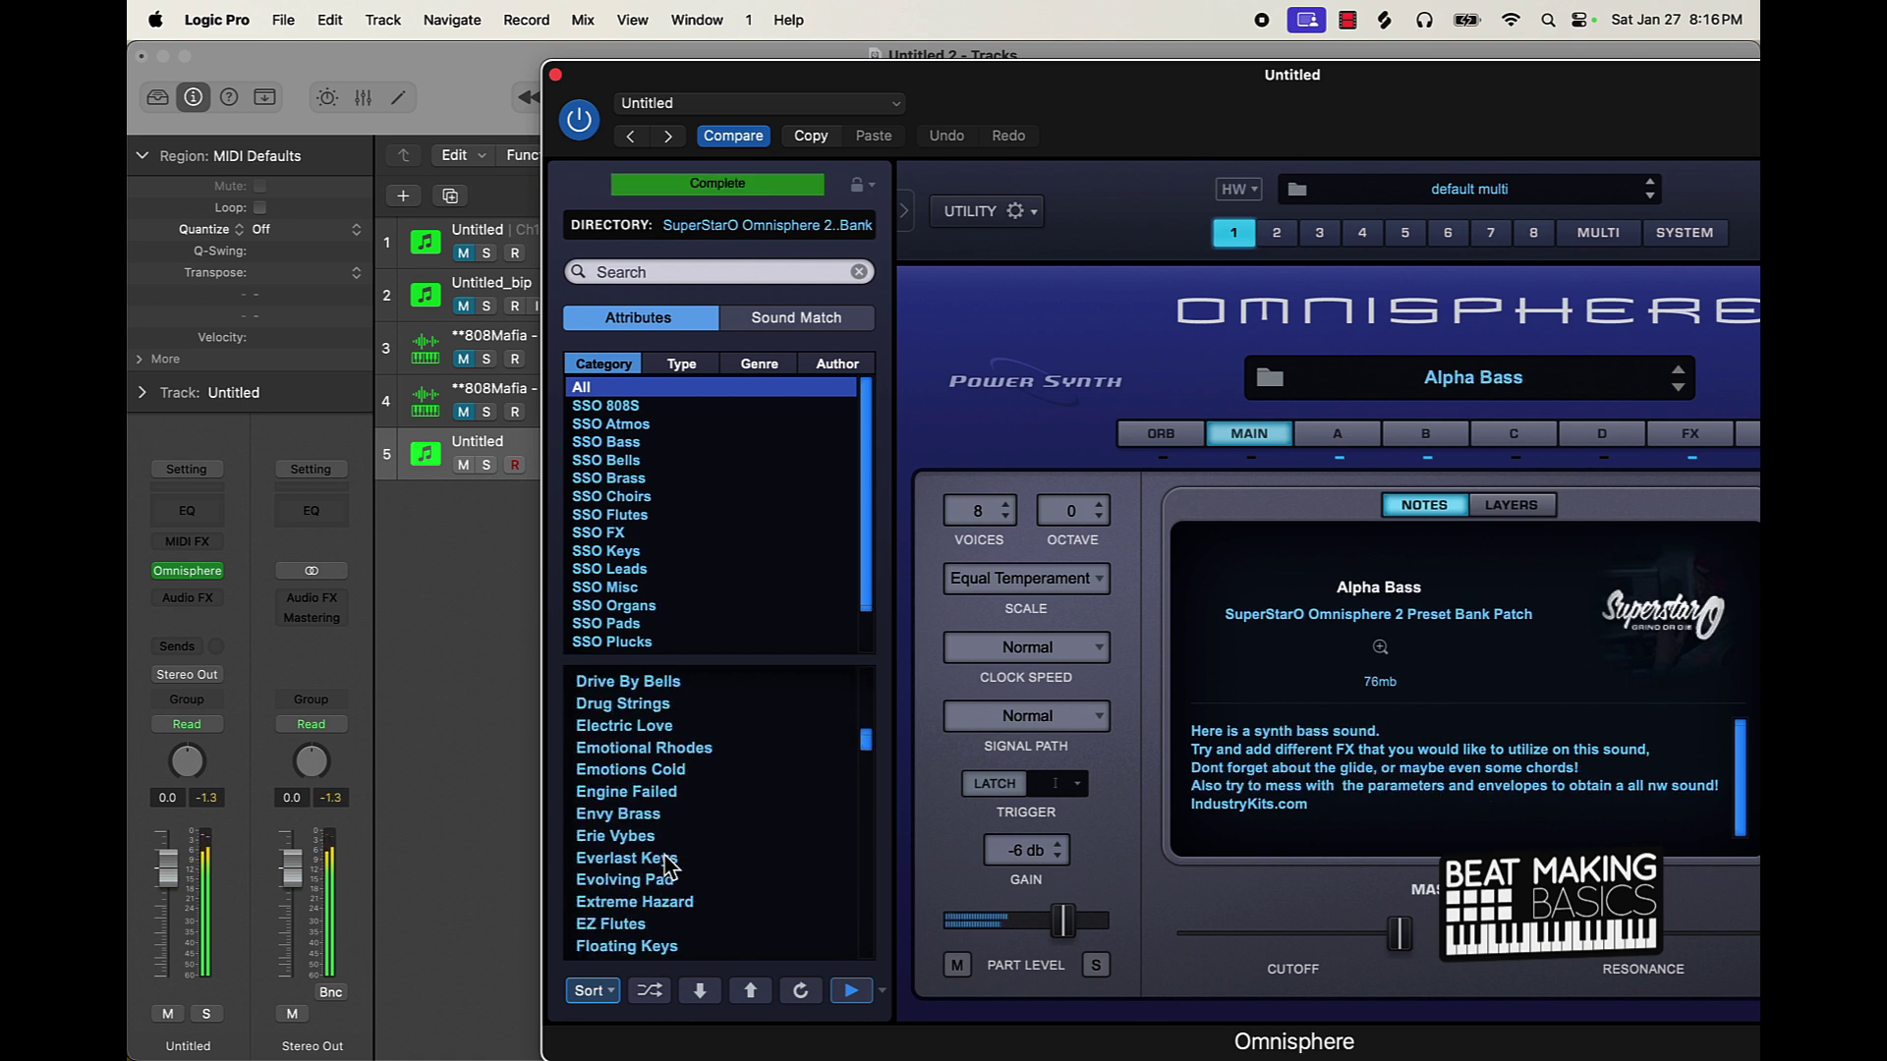
{"action": "left_click", "coordinate": [627, 859]}
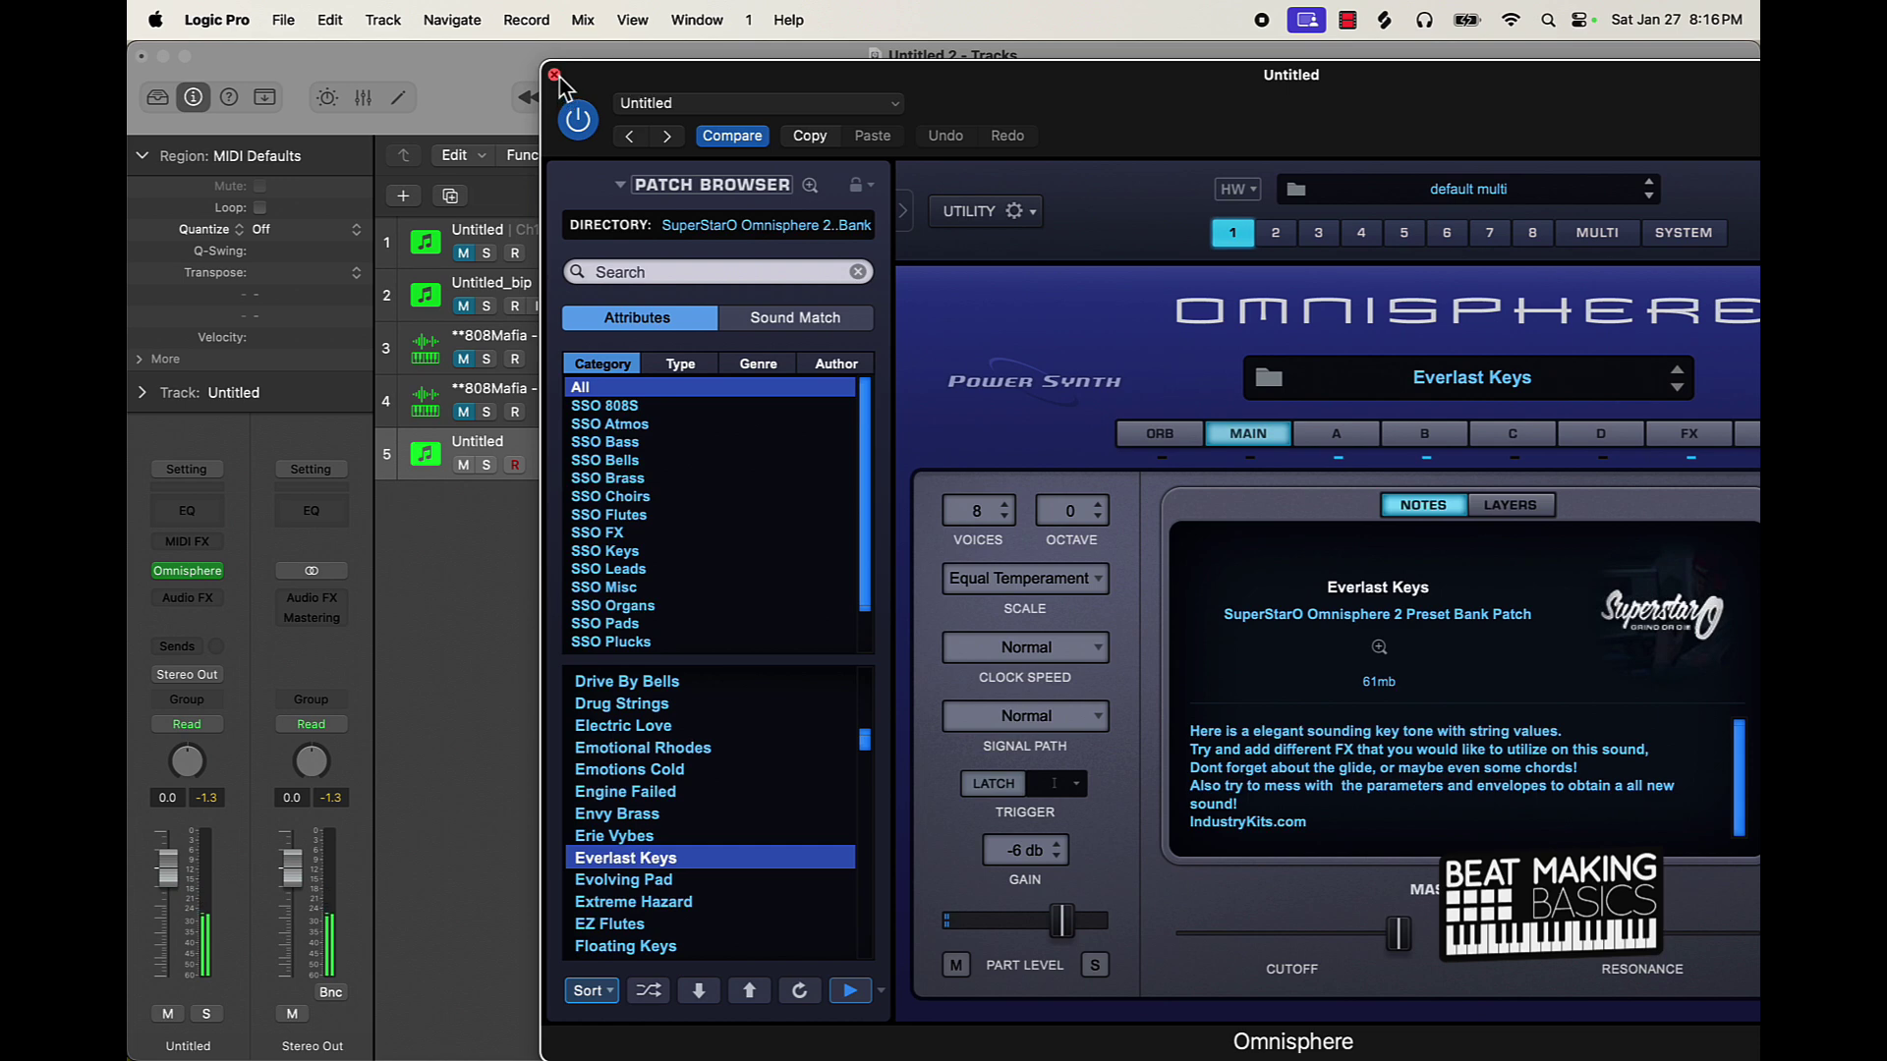
{"action": "left_click", "coordinate": [555, 75]}
Step: Set track 5's MIDI output channel to 1
{"action": "left_click", "coordinate": [142, 393]}
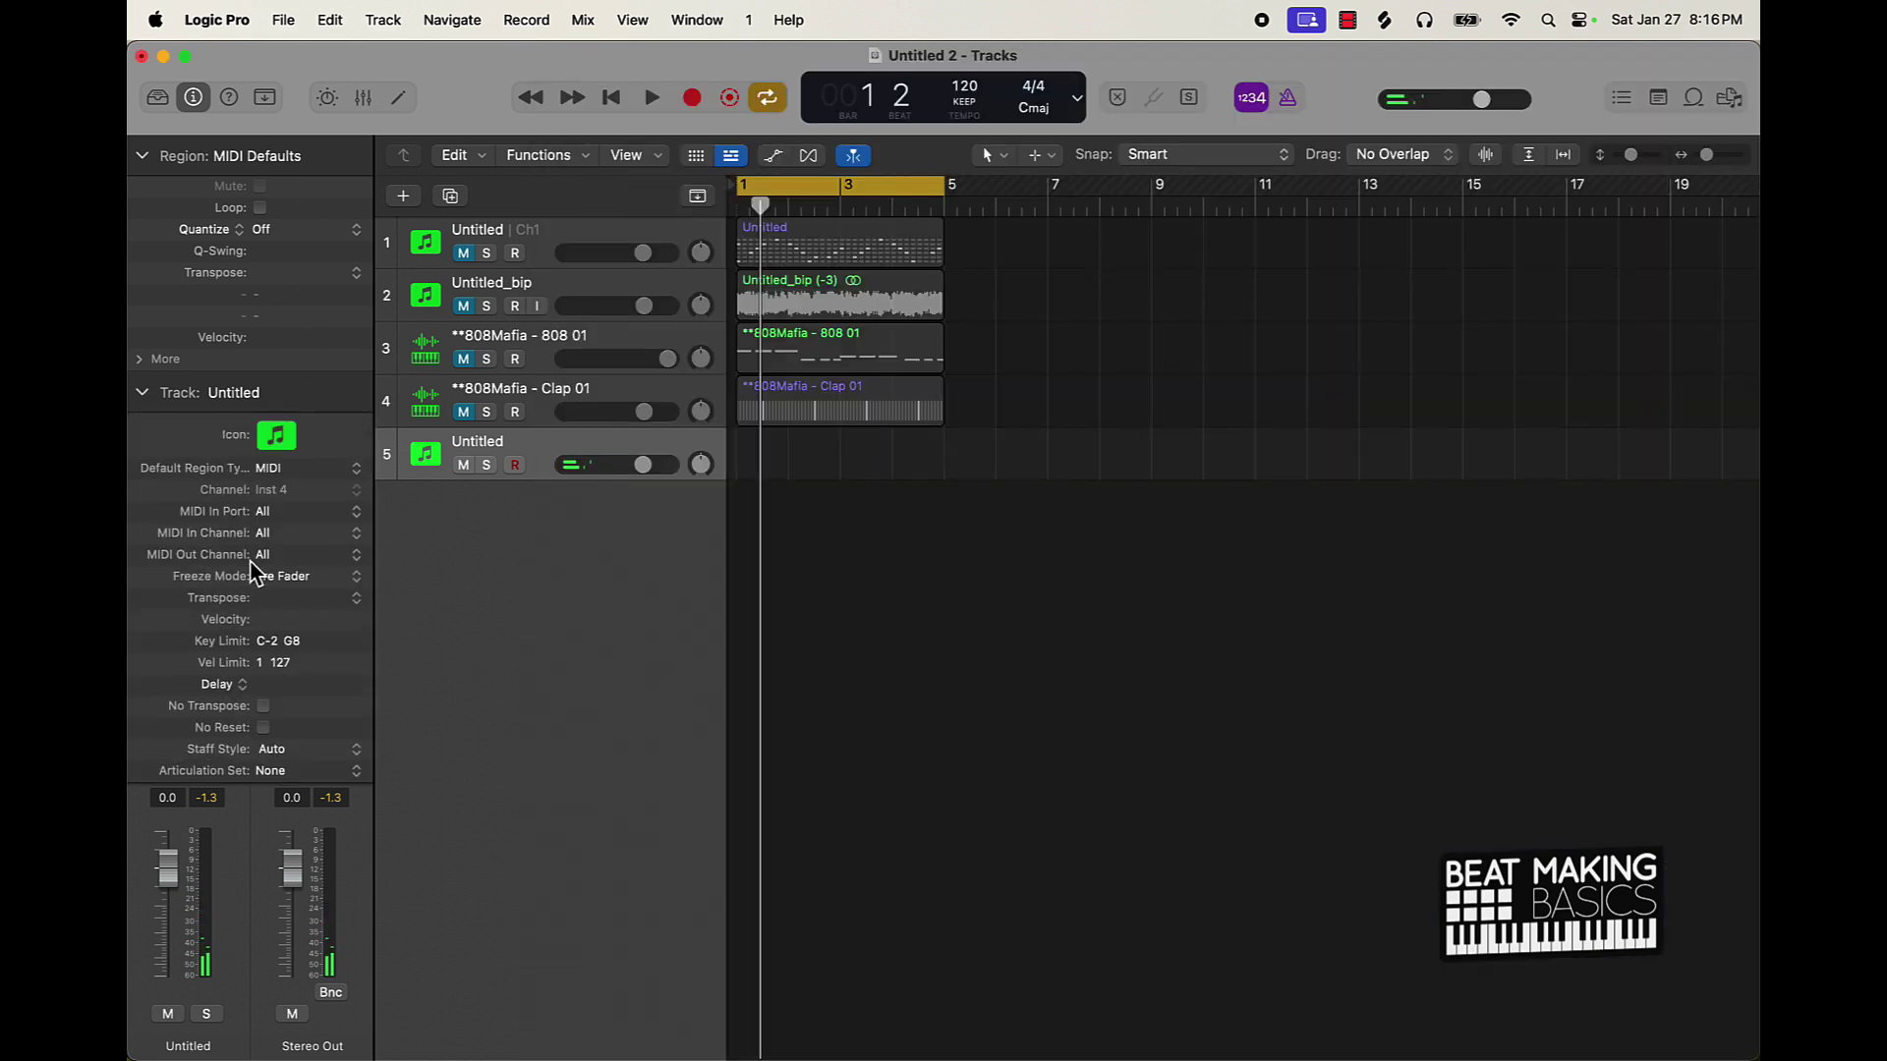
{"action": "left_click", "coordinate": [262, 554]}
{"action": "left_click", "coordinate": [275, 581]}
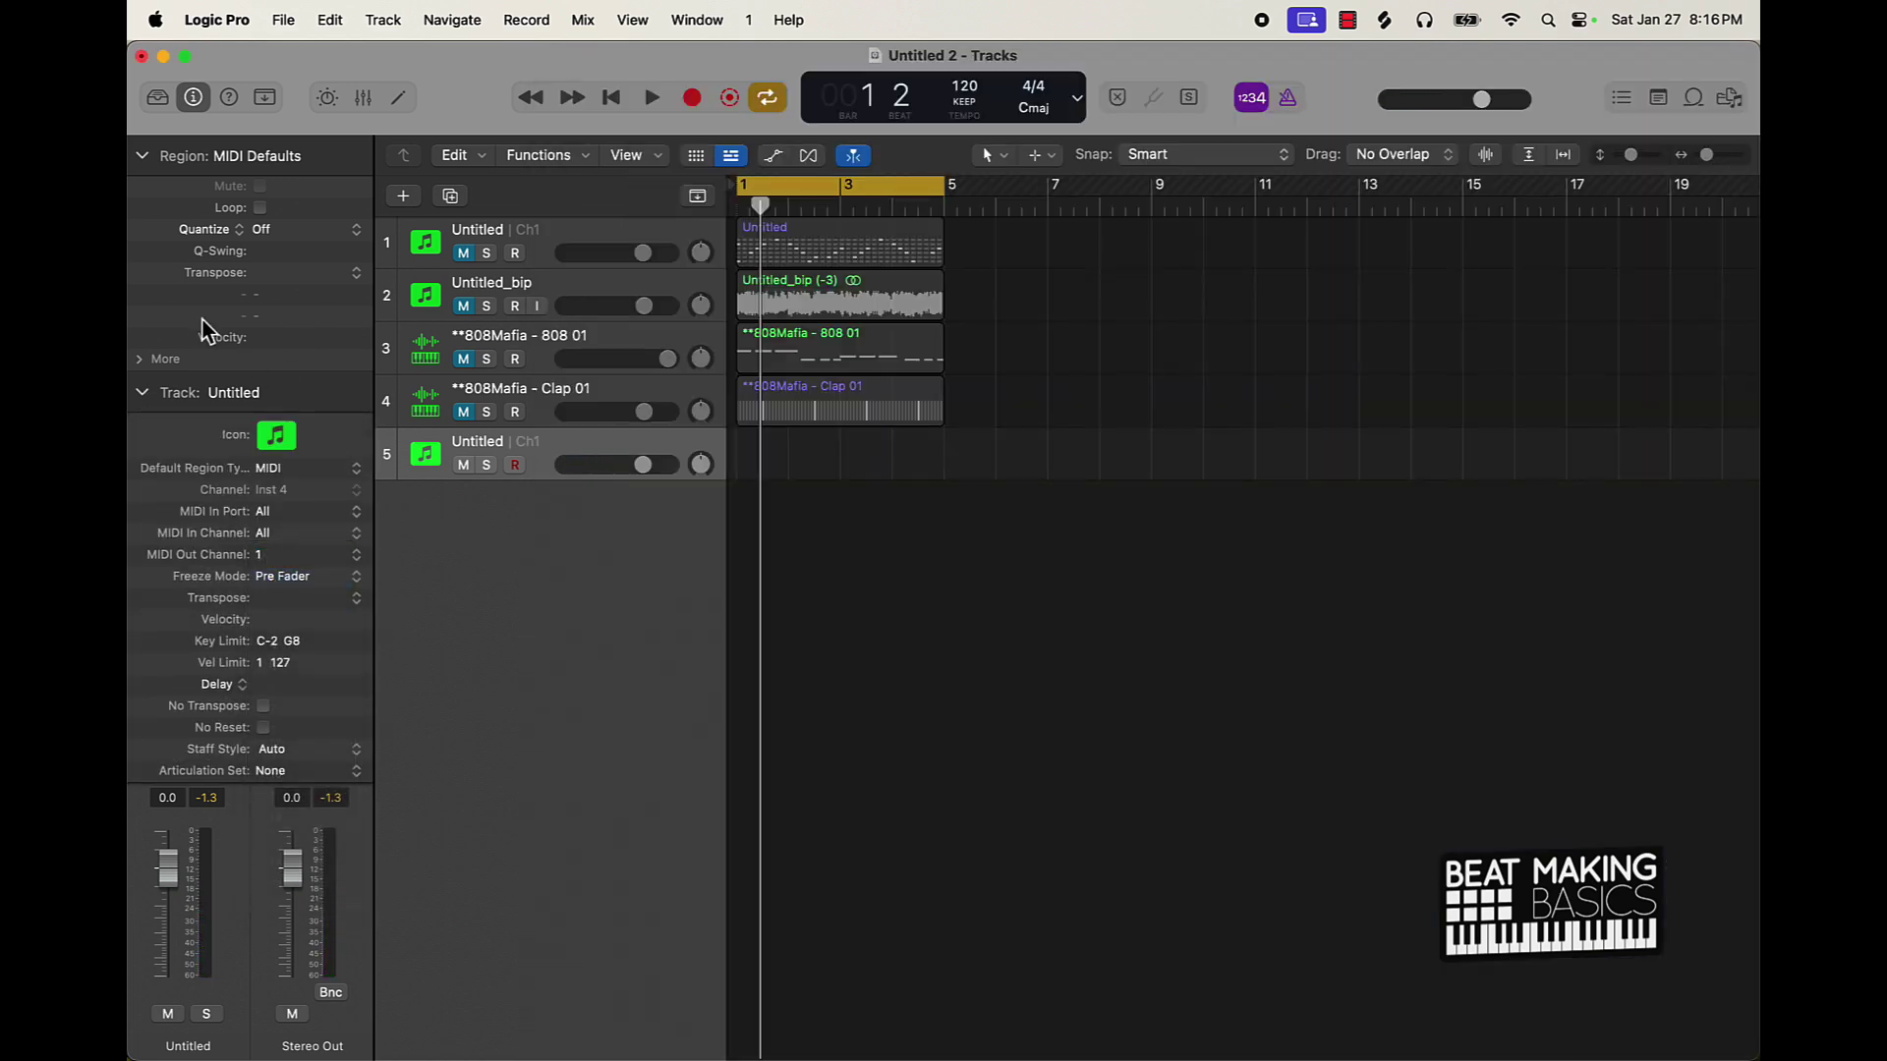
Step: Add a pattern region at track 5's start using the Melodic Point Counterpoint pattern
{"action": "right_click", "coordinate": [836, 473]}
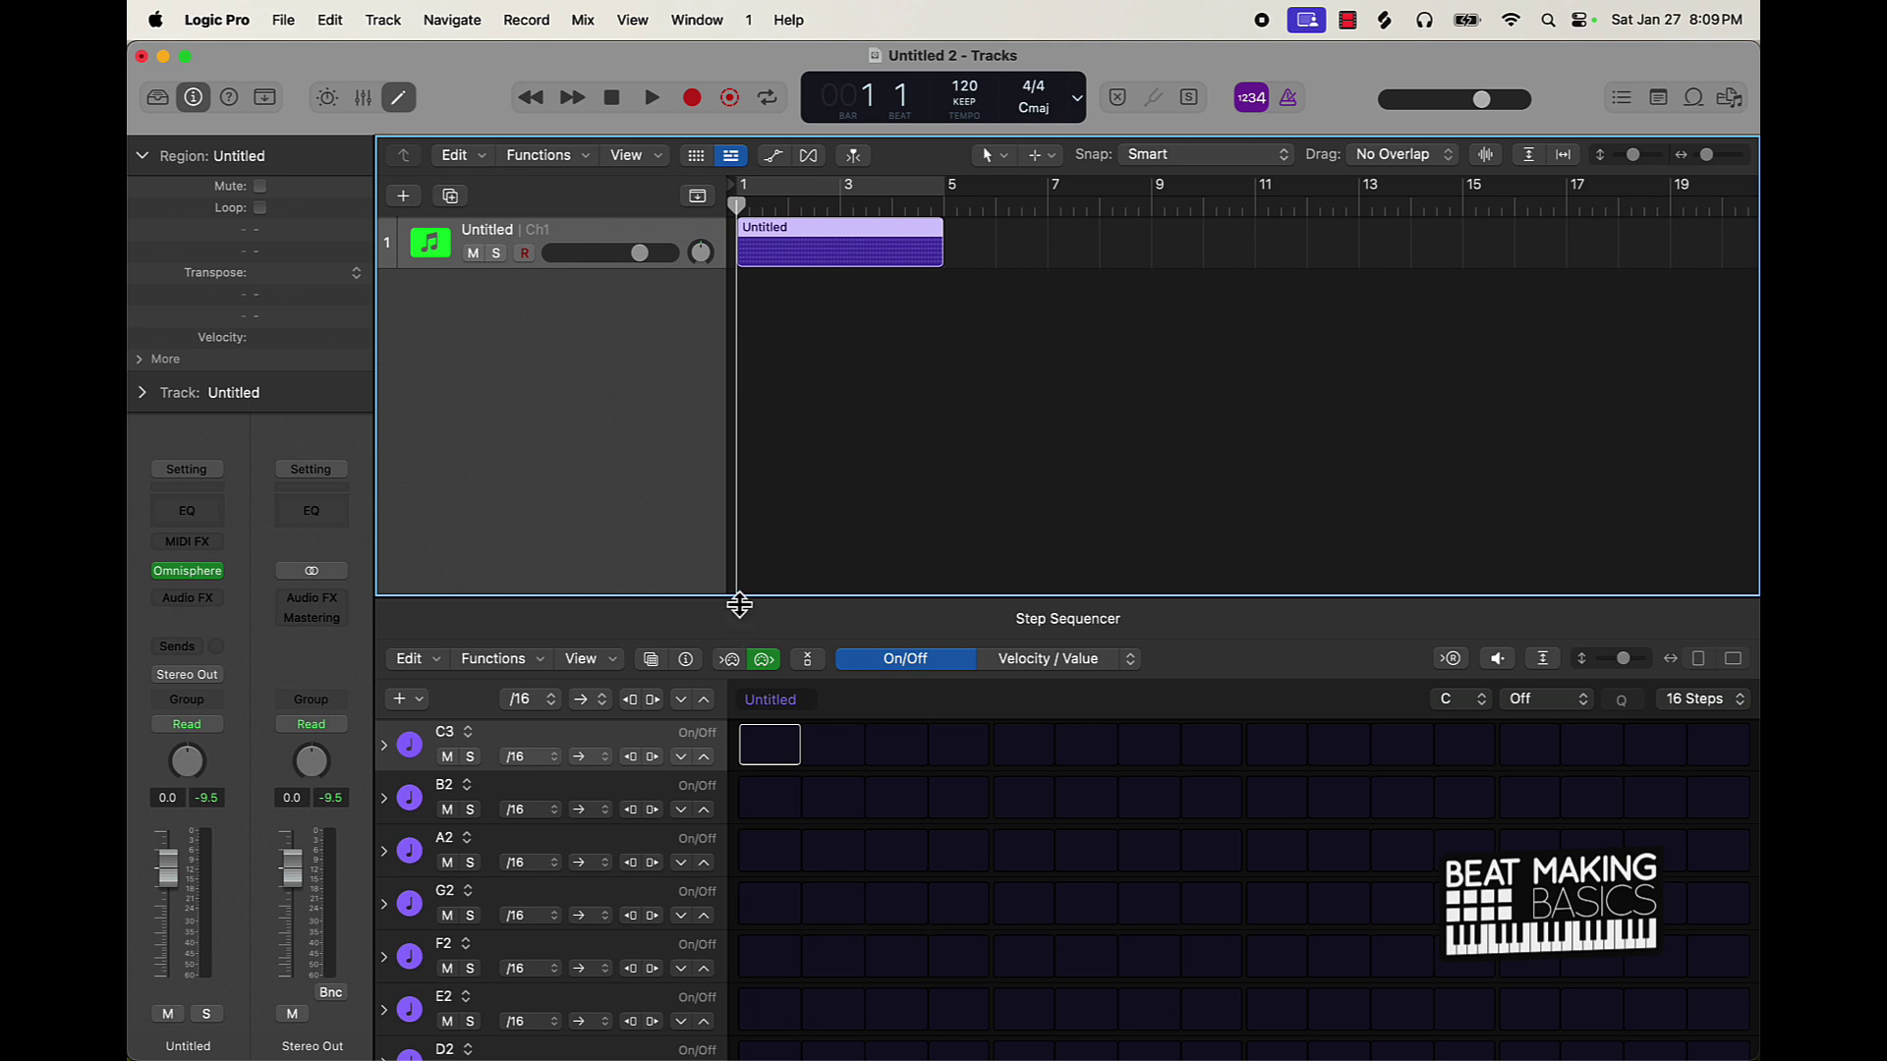
{"action": "left_click_drag", "start_coordinate": [738, 605], "coordinate": [766, 379]}
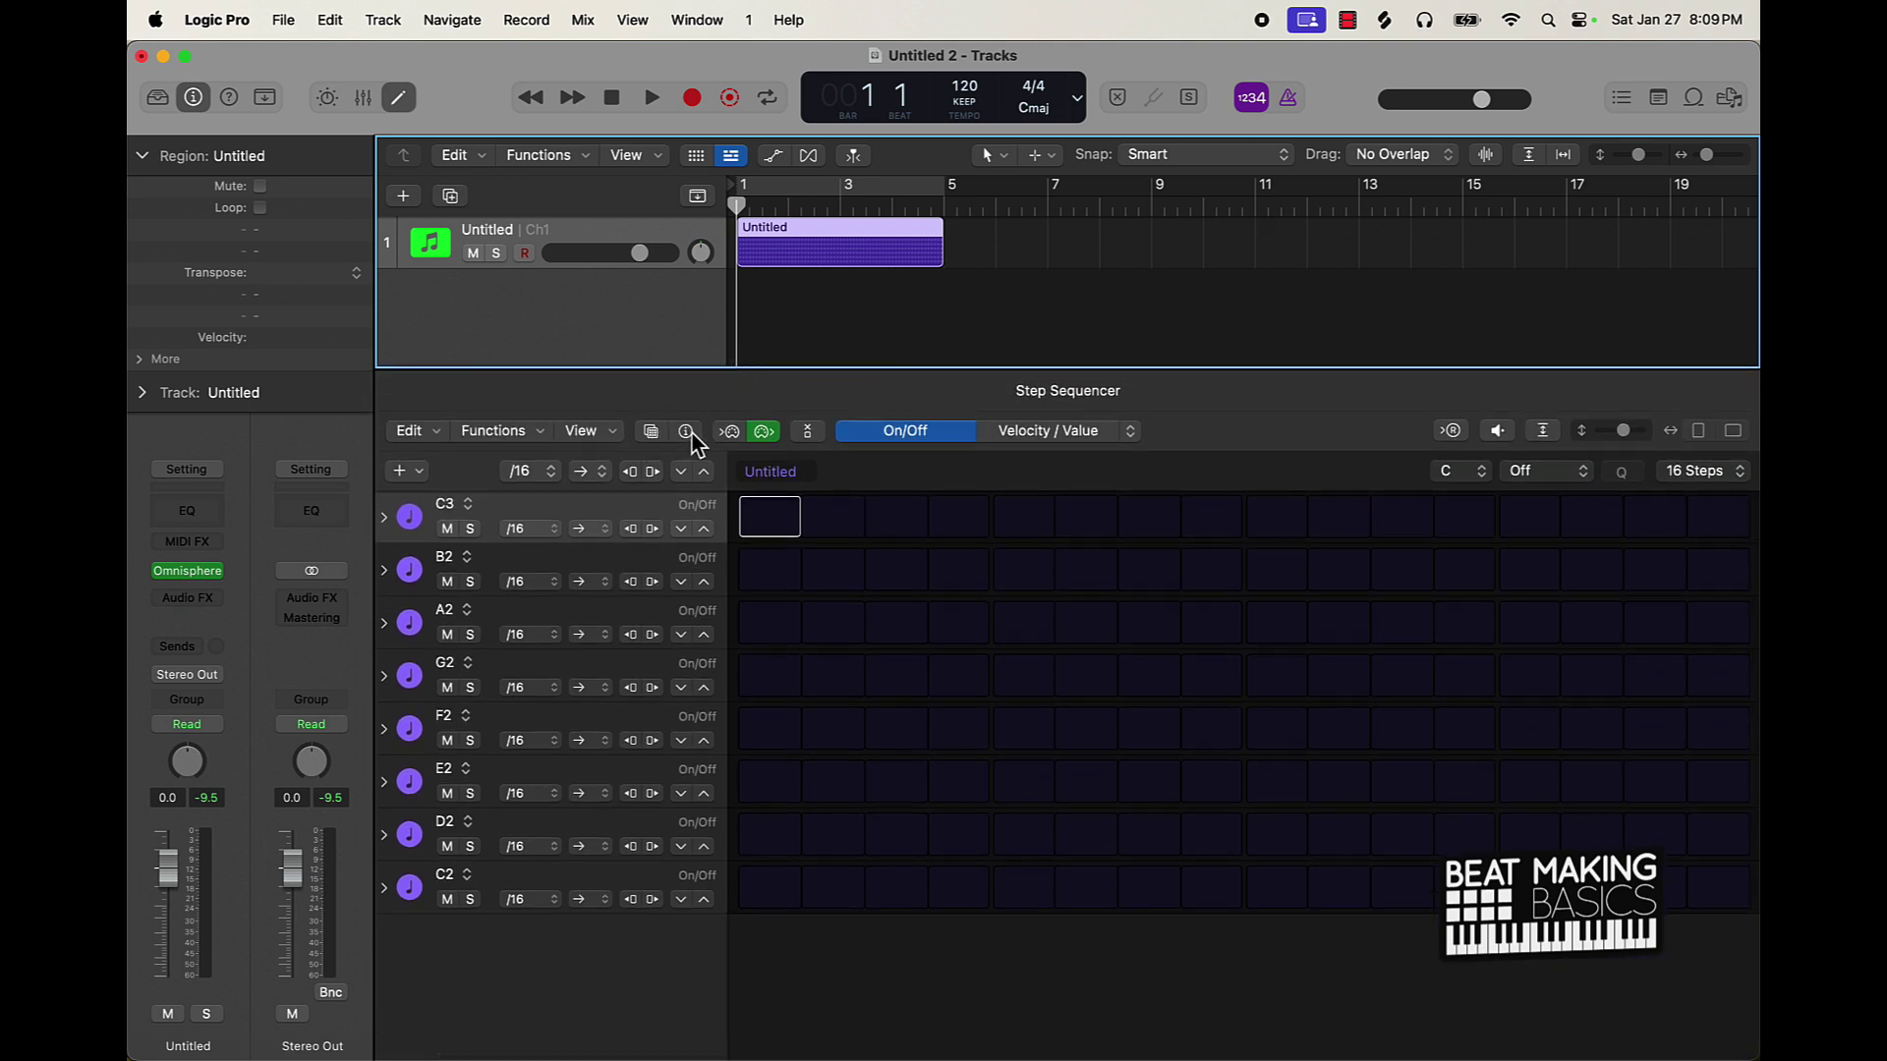
{"action": "left_click", "coordinate": [652, 431]}
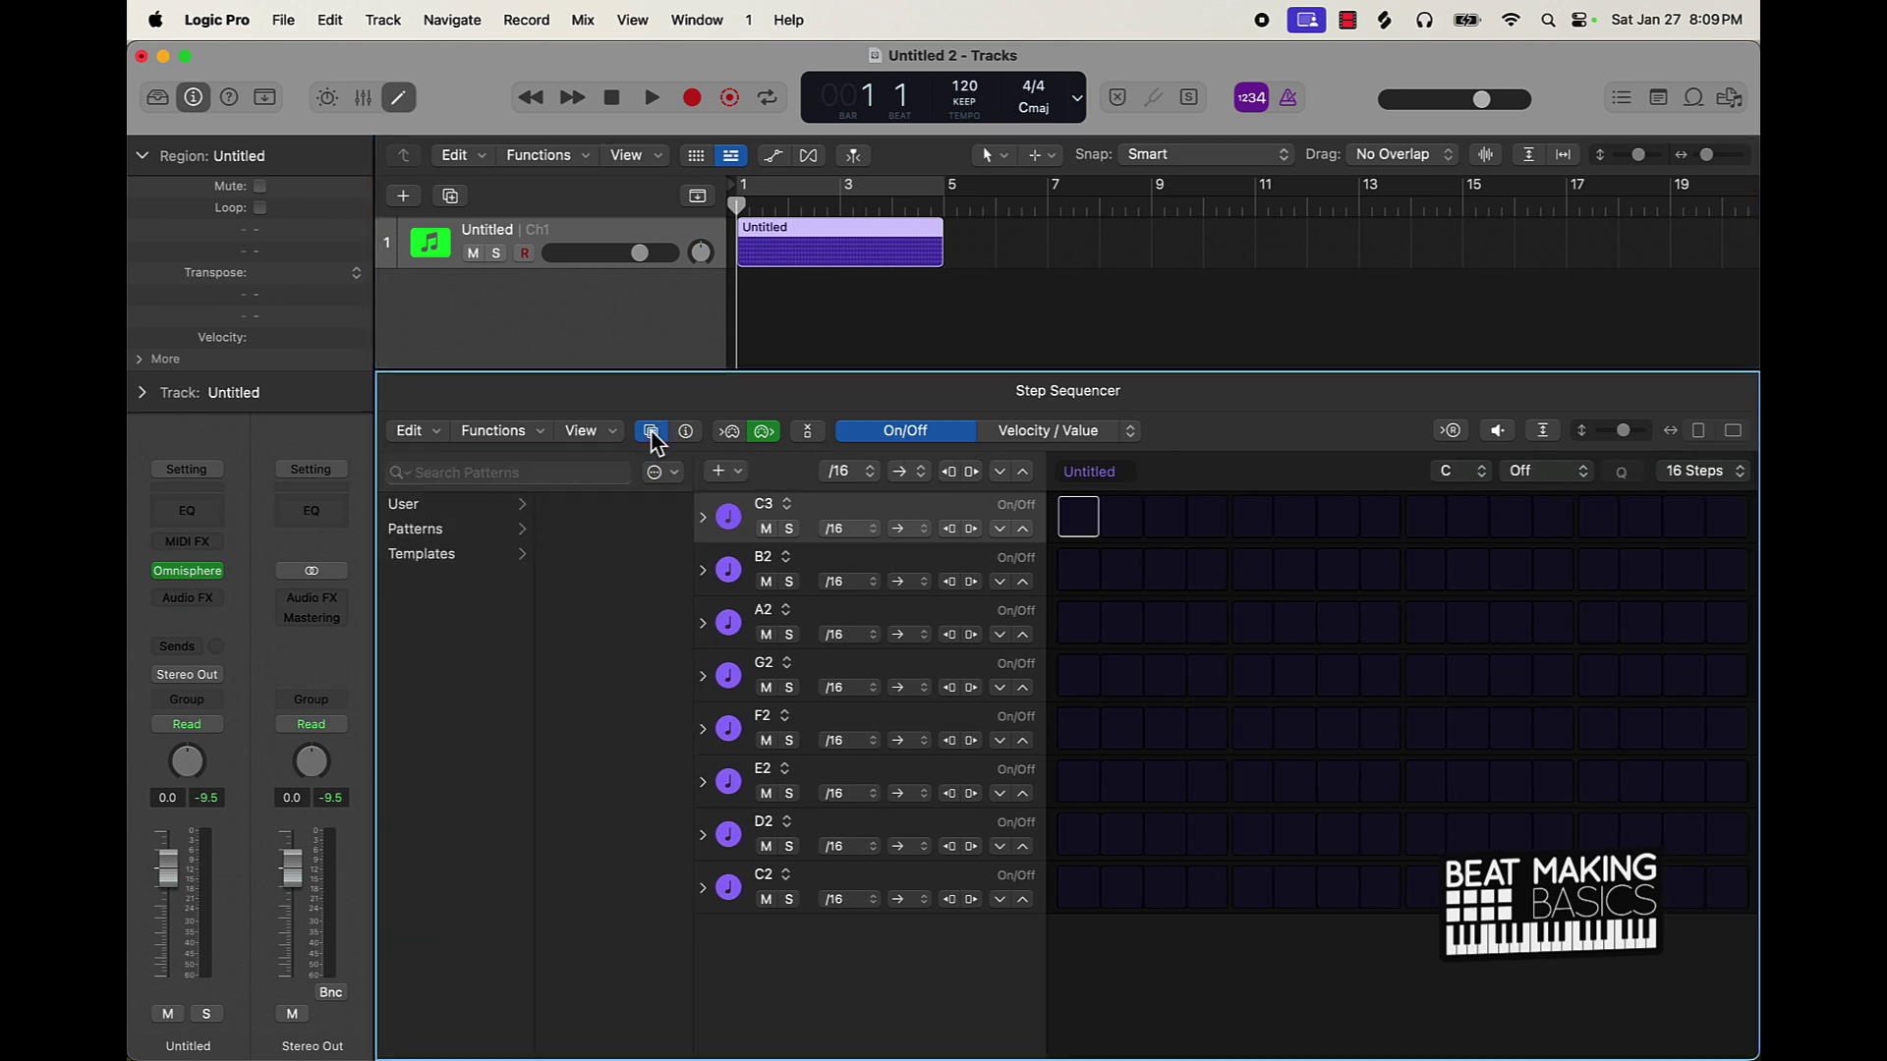
{"action": "left_click", "coordinate": [427, 529]}
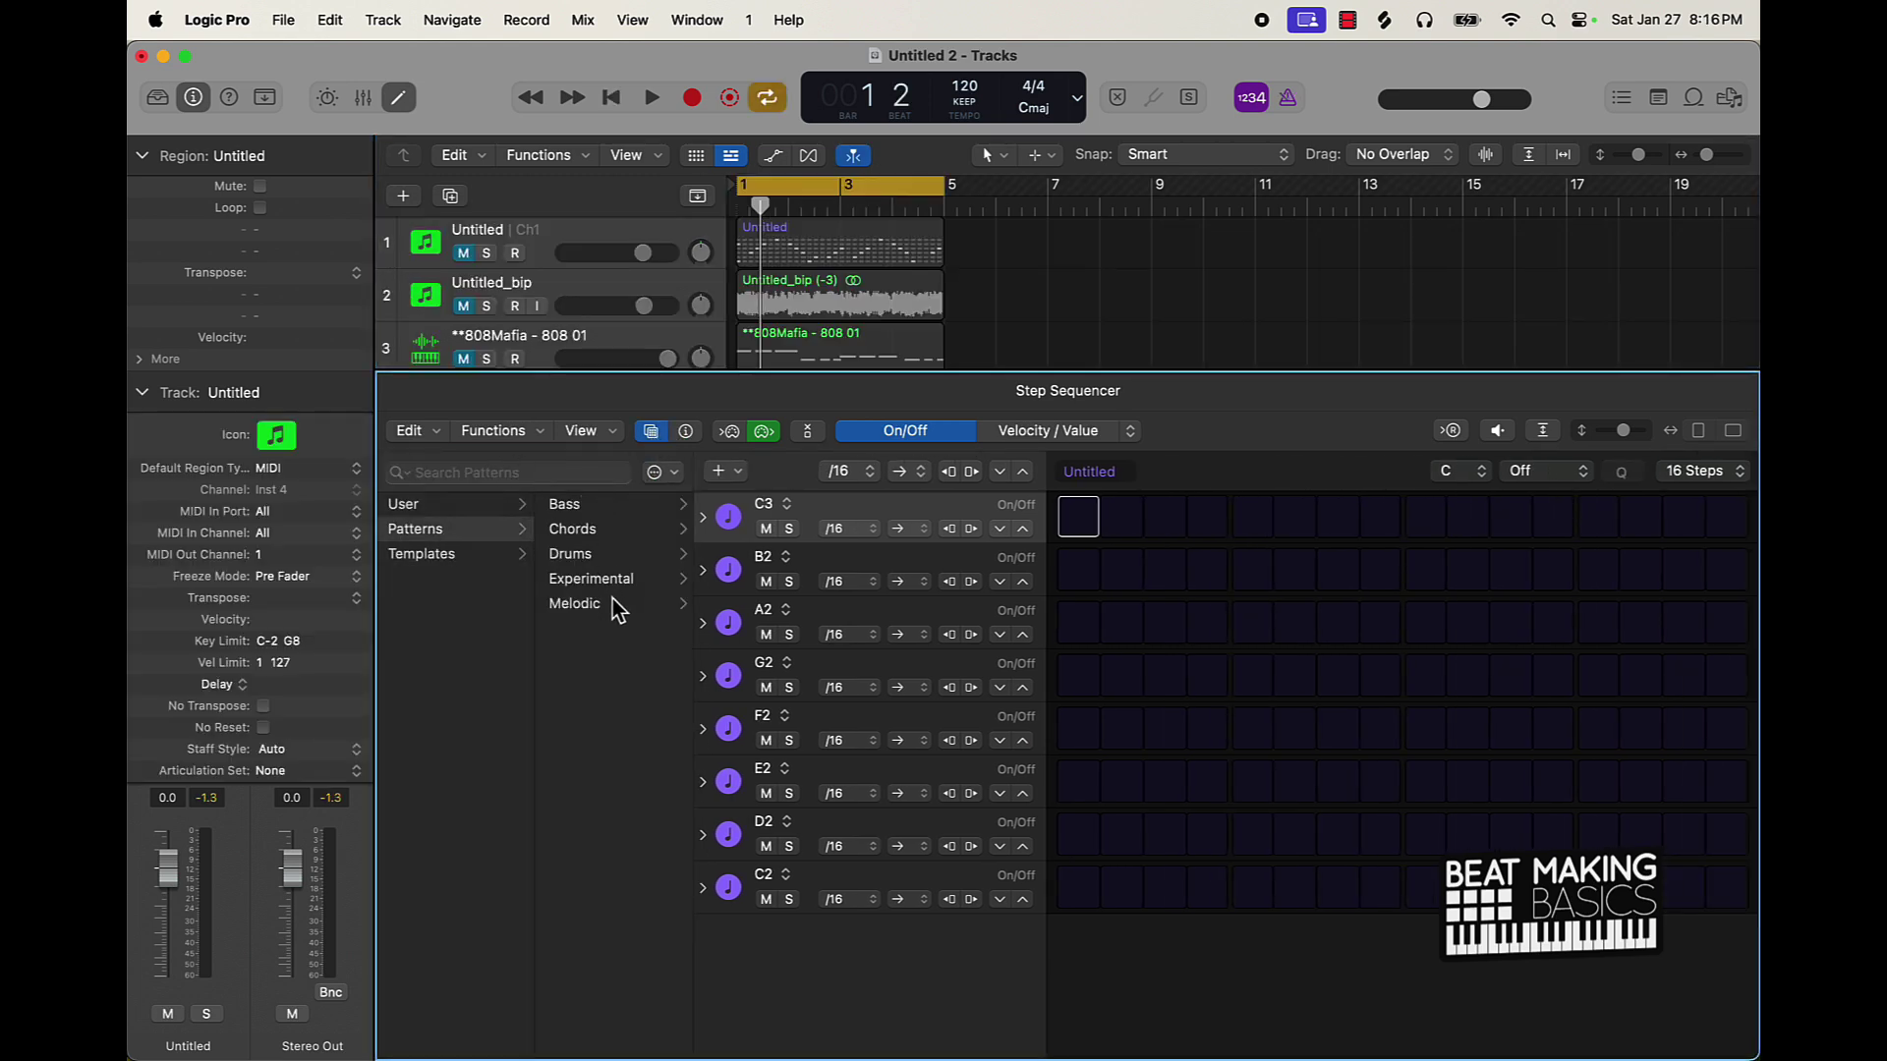
{"action": "left_click", "coordinate": [597, 613]}
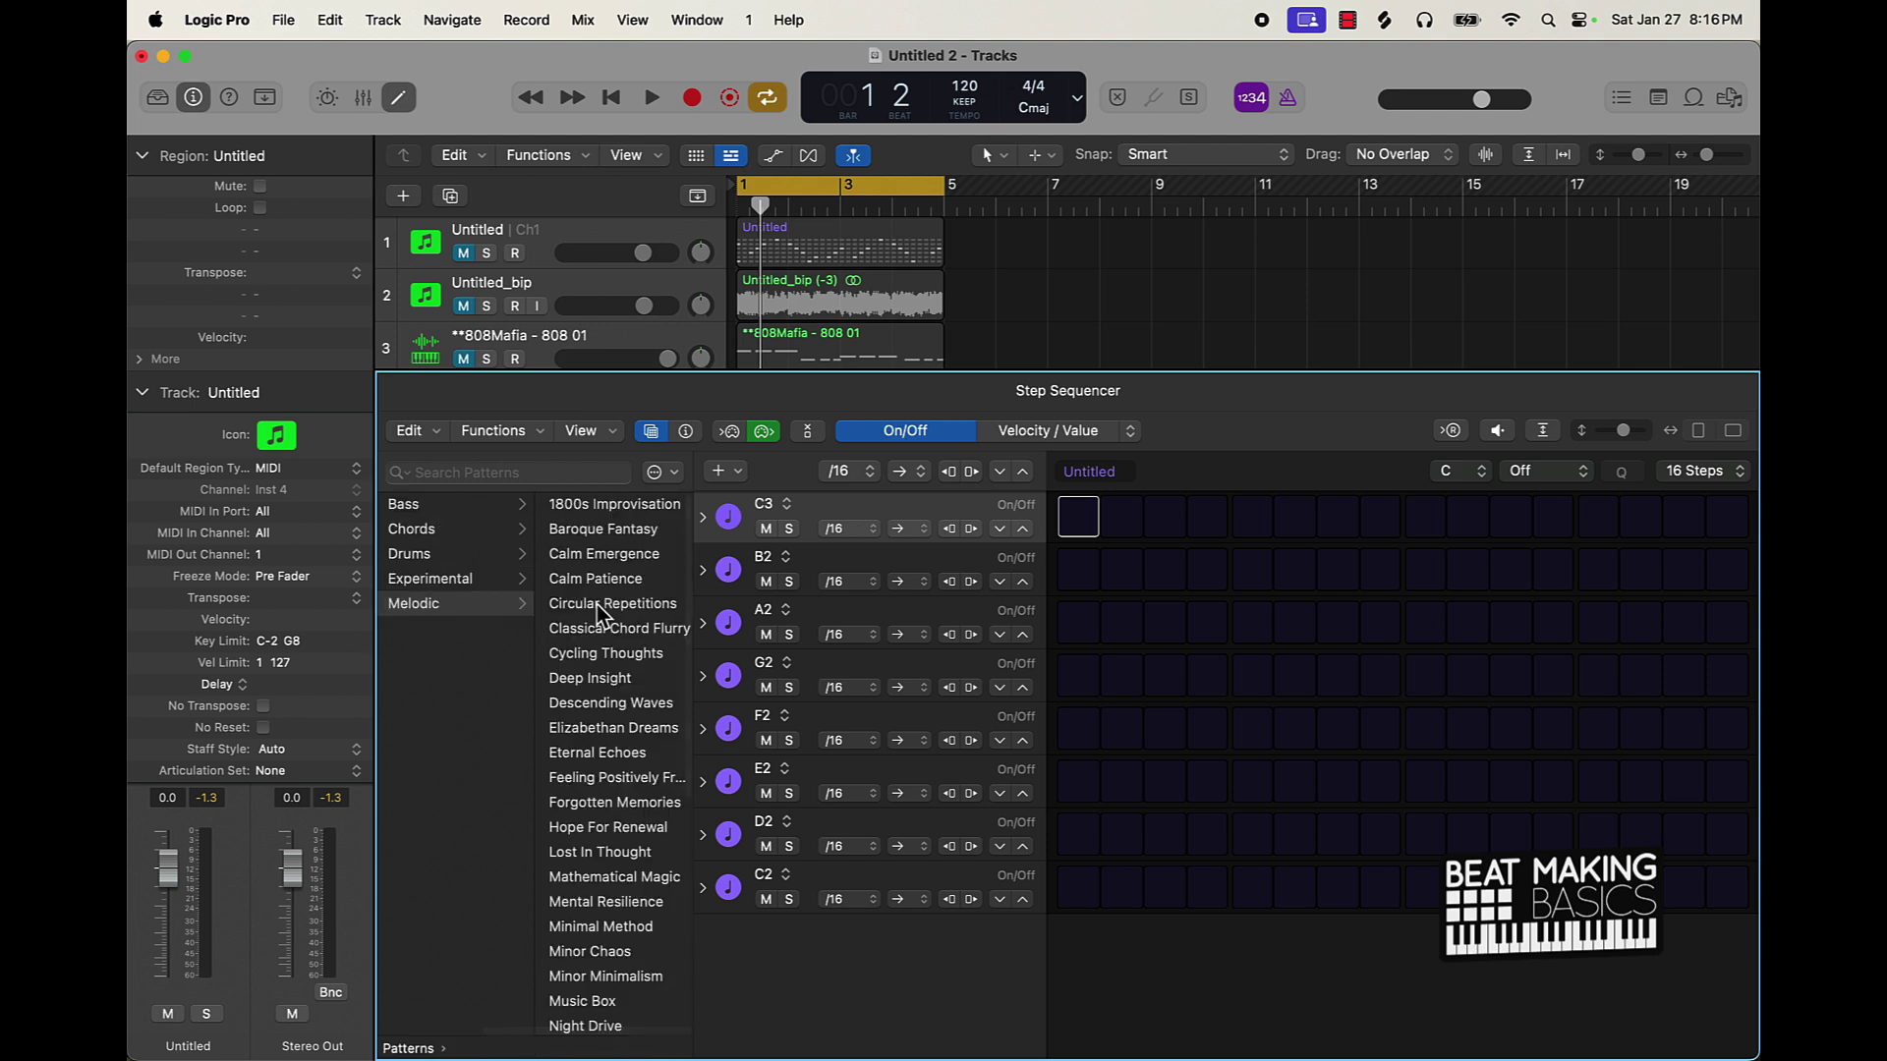
{"action": "scroll", "coordinate": [650, 664], "scroll_direction": "down", "scroll_amount": 5}
{"action": "scroll", "coordinate": [655, 737], "scroll_direction": "down", "scroll_amount": 5}
{"action": "double_click", "coordinate": [611, 749]}
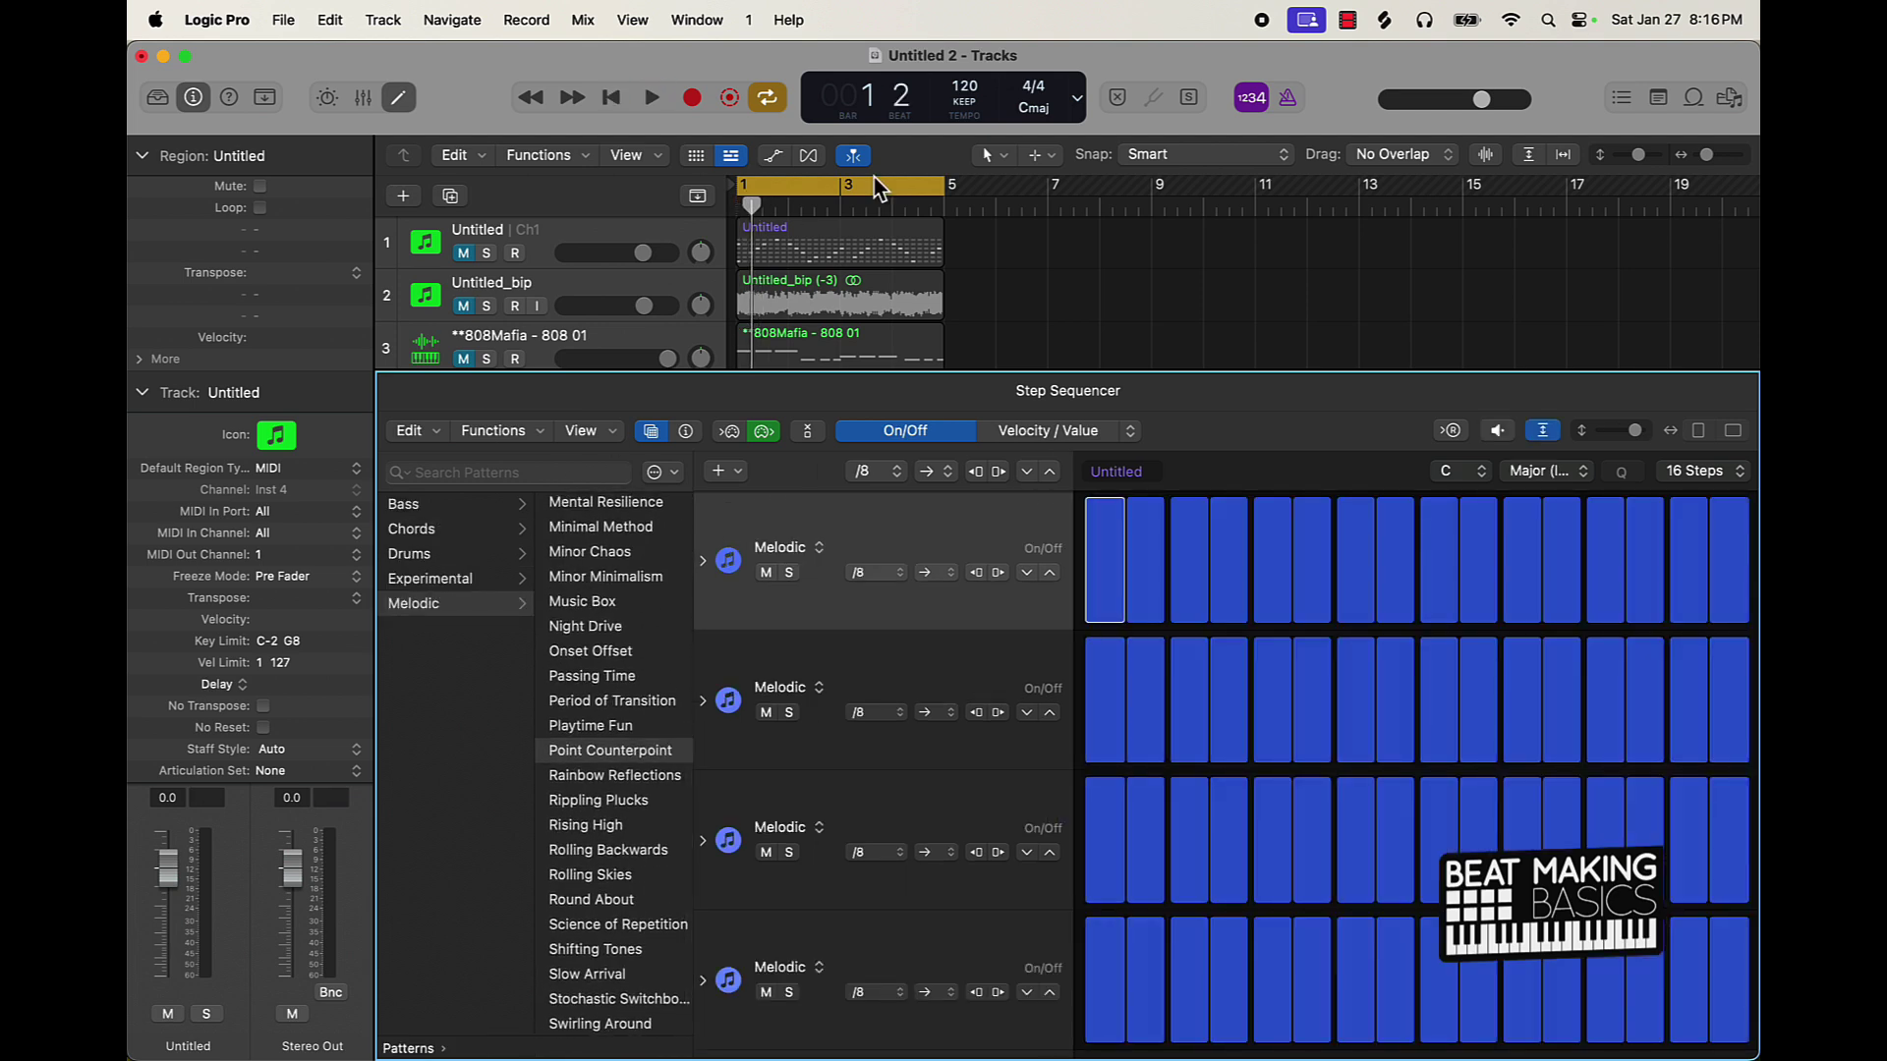
{"action": "scroll", "coordinate": [984, 306], "scroll_direction": "down", "scroll_amount": 3}
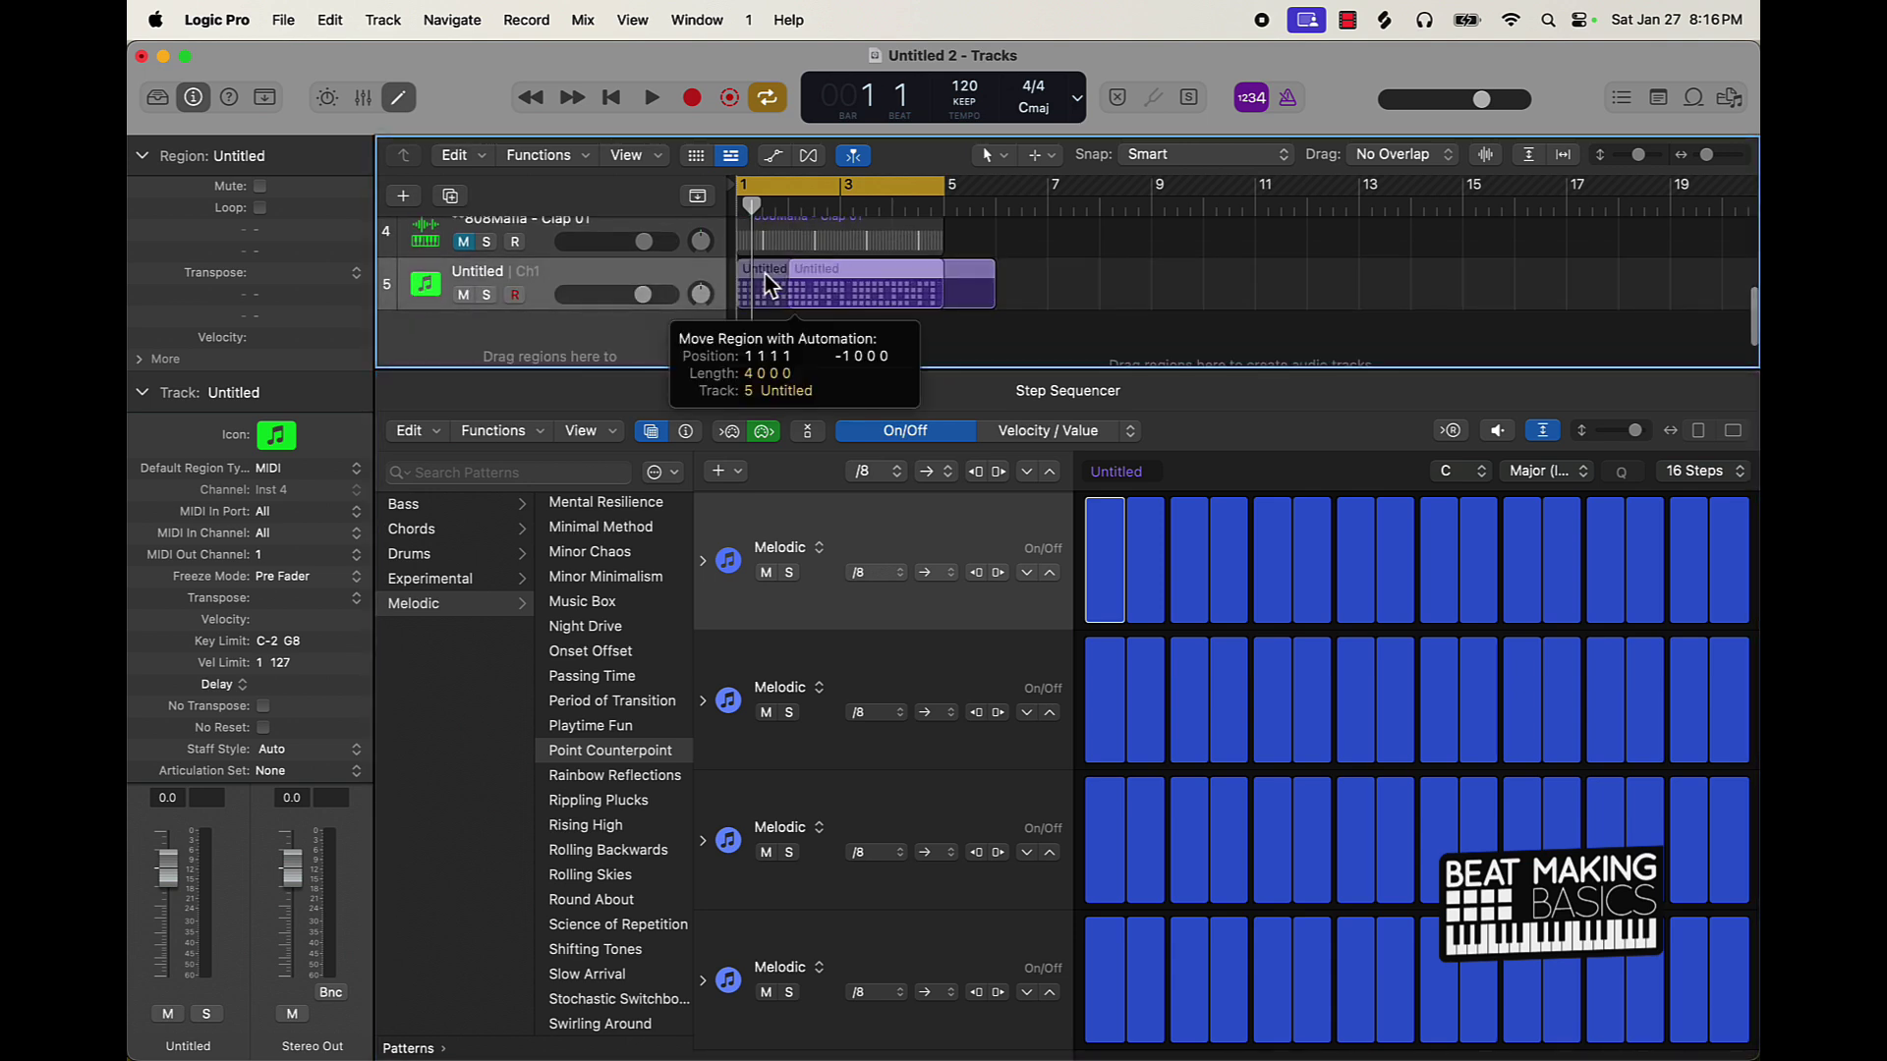
{"action": "left_click_drag", "start_coordinate": [840, 236], "coordinate": [767, 280]}
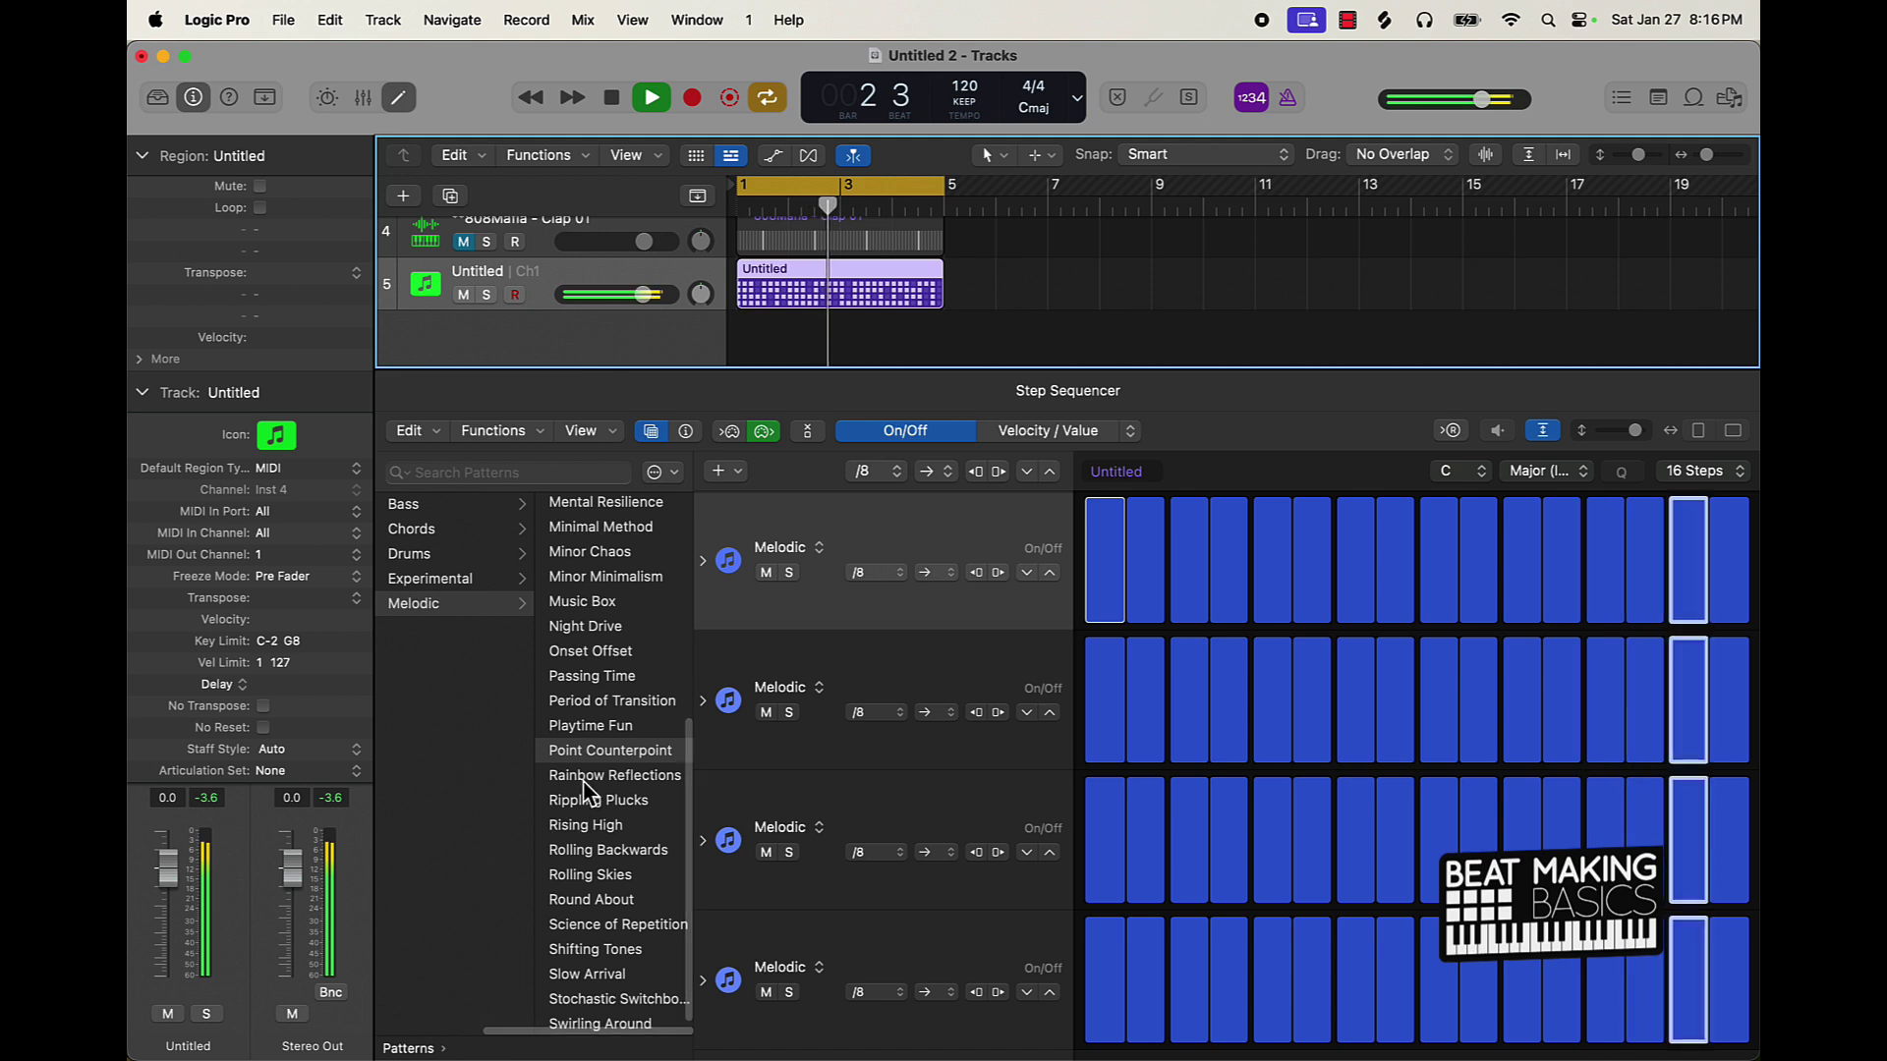
Step: Change the pattern's scale from Major (Ionian) to Natural Minor (Aeolian) and audition it
{"action": "key", "text": "space"}
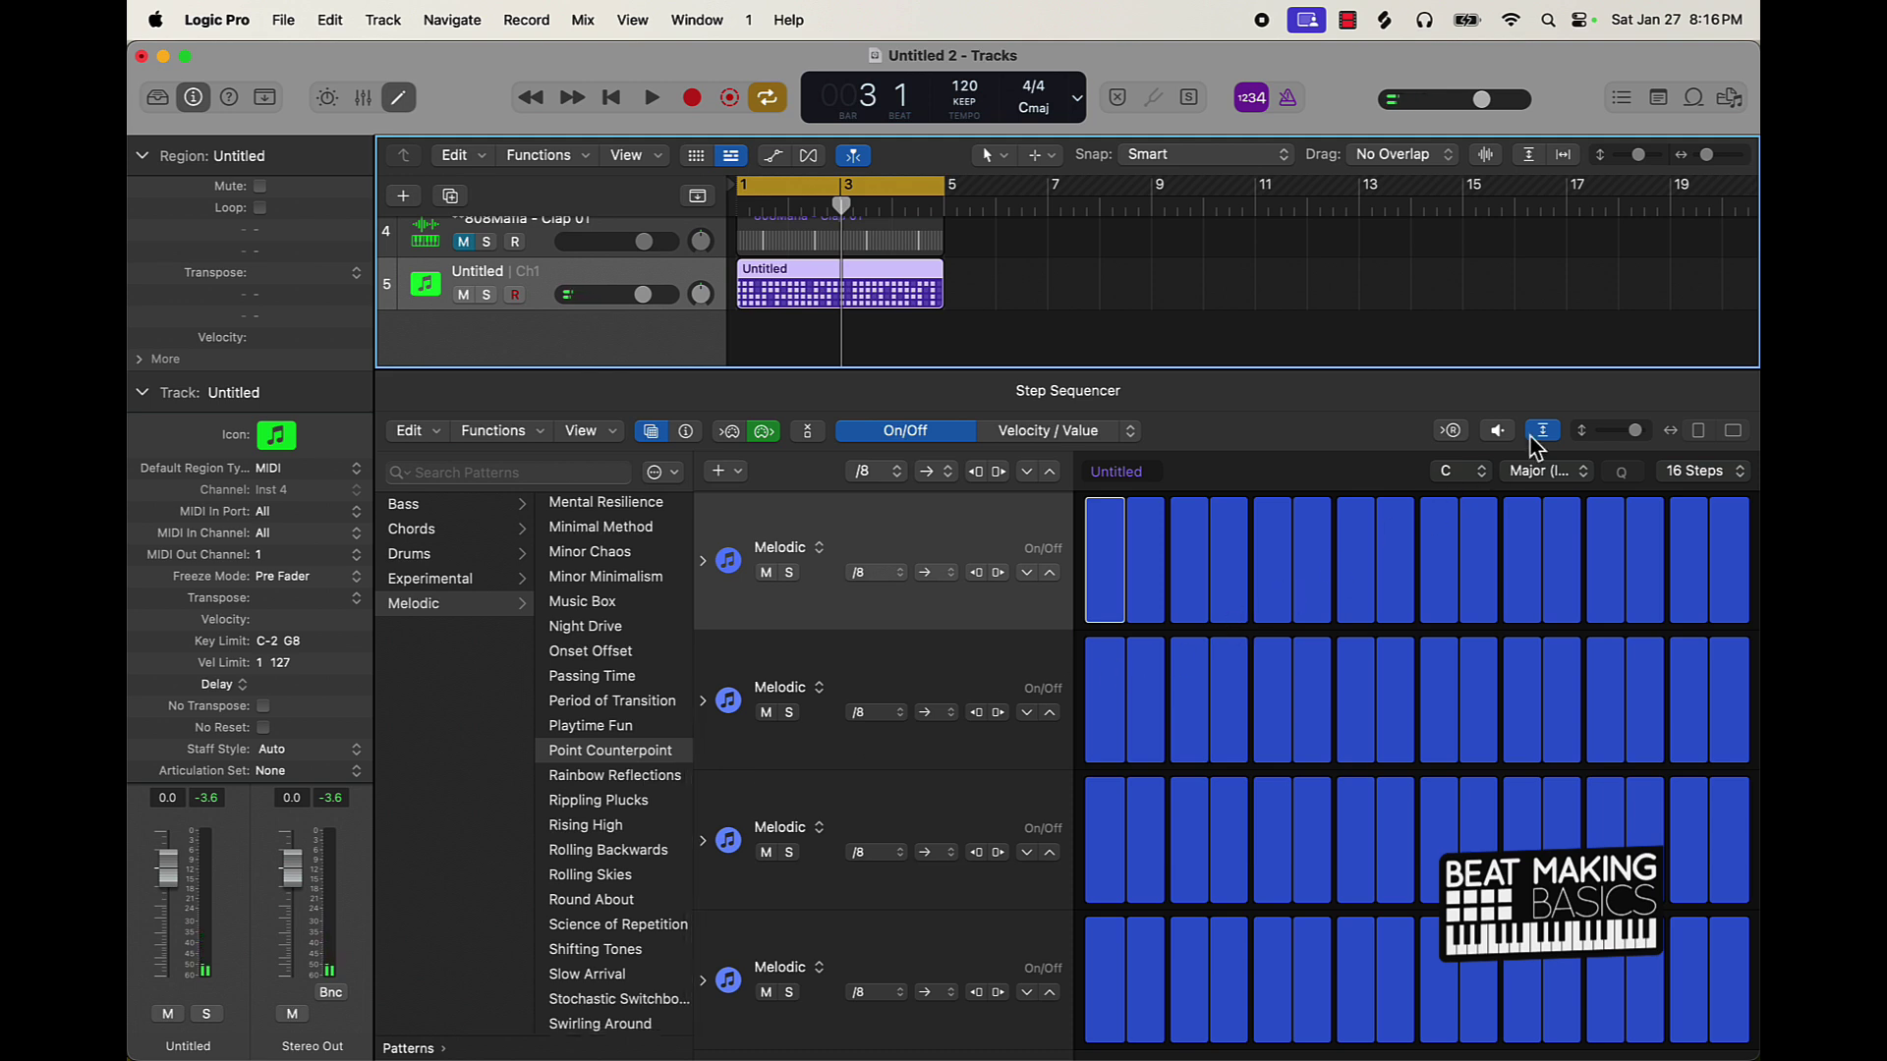
{"action": "left_click", "coordinate": [1549, 470]}
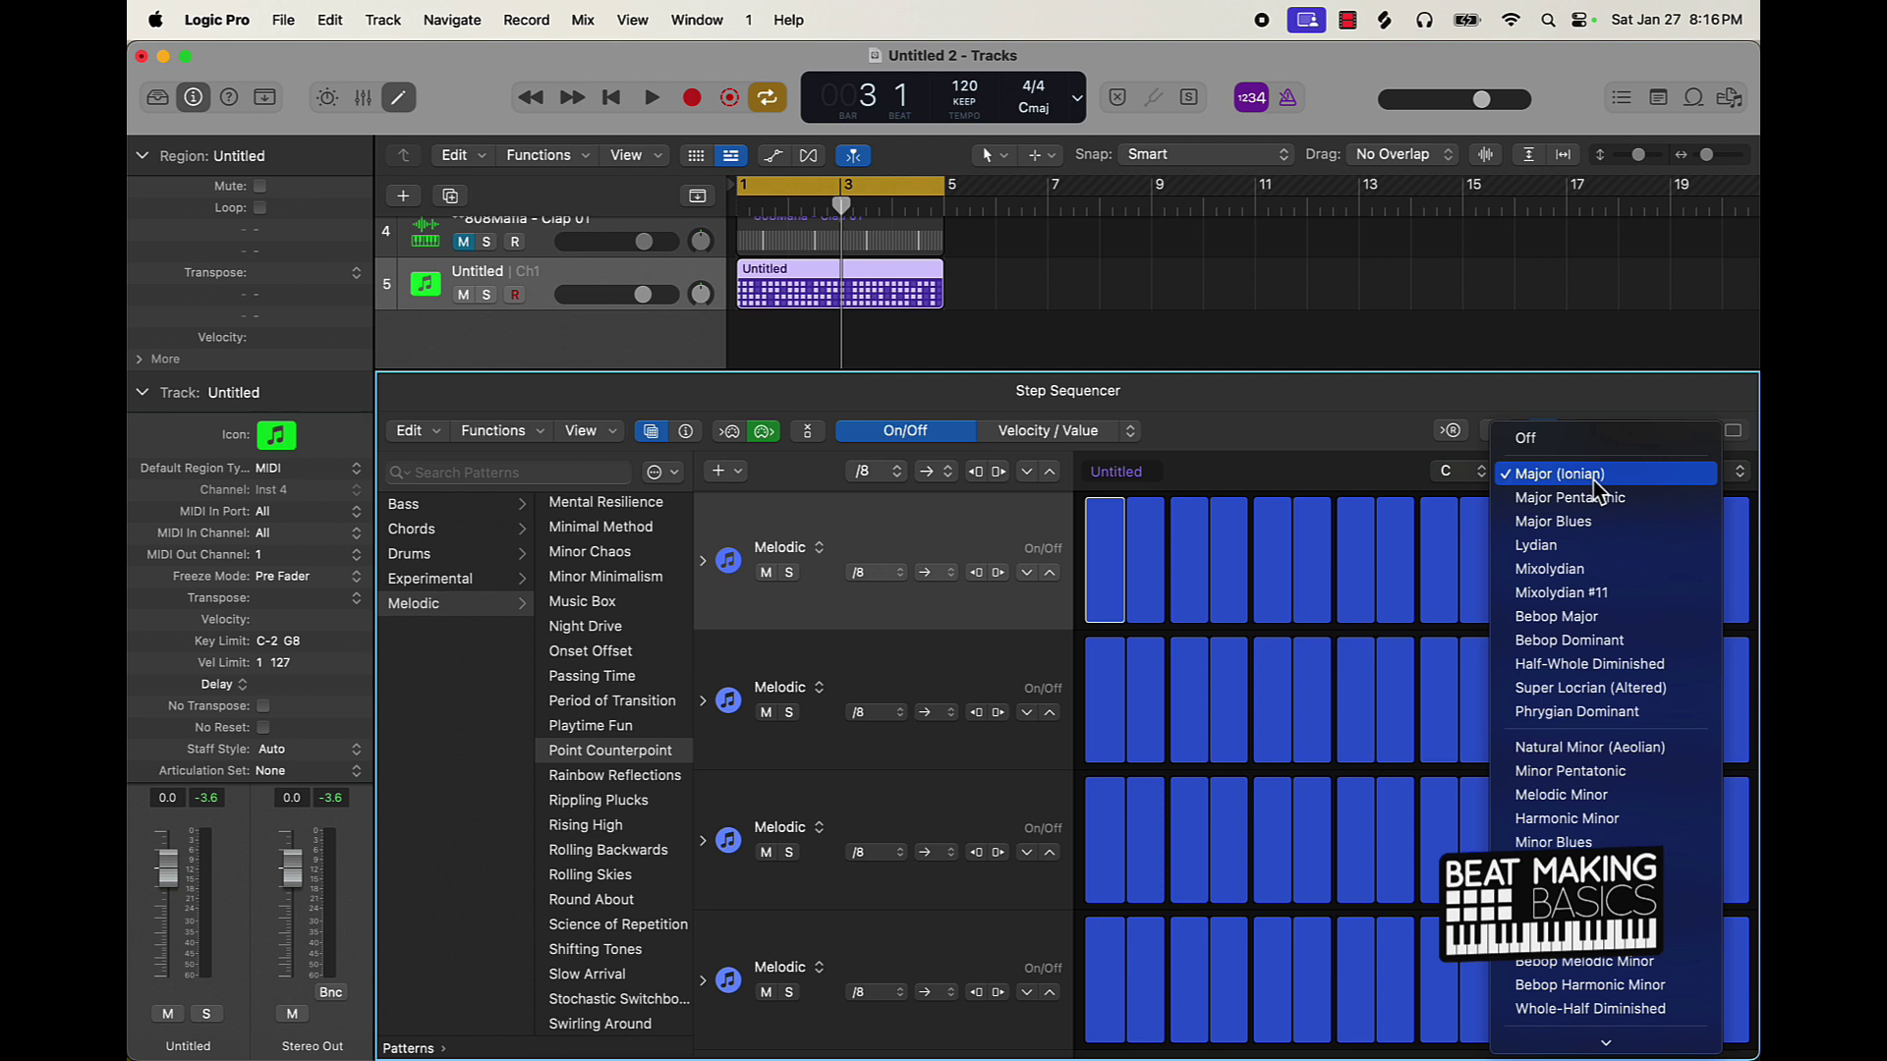
{"action": "left_click", "coordinate": [1612, 747]}
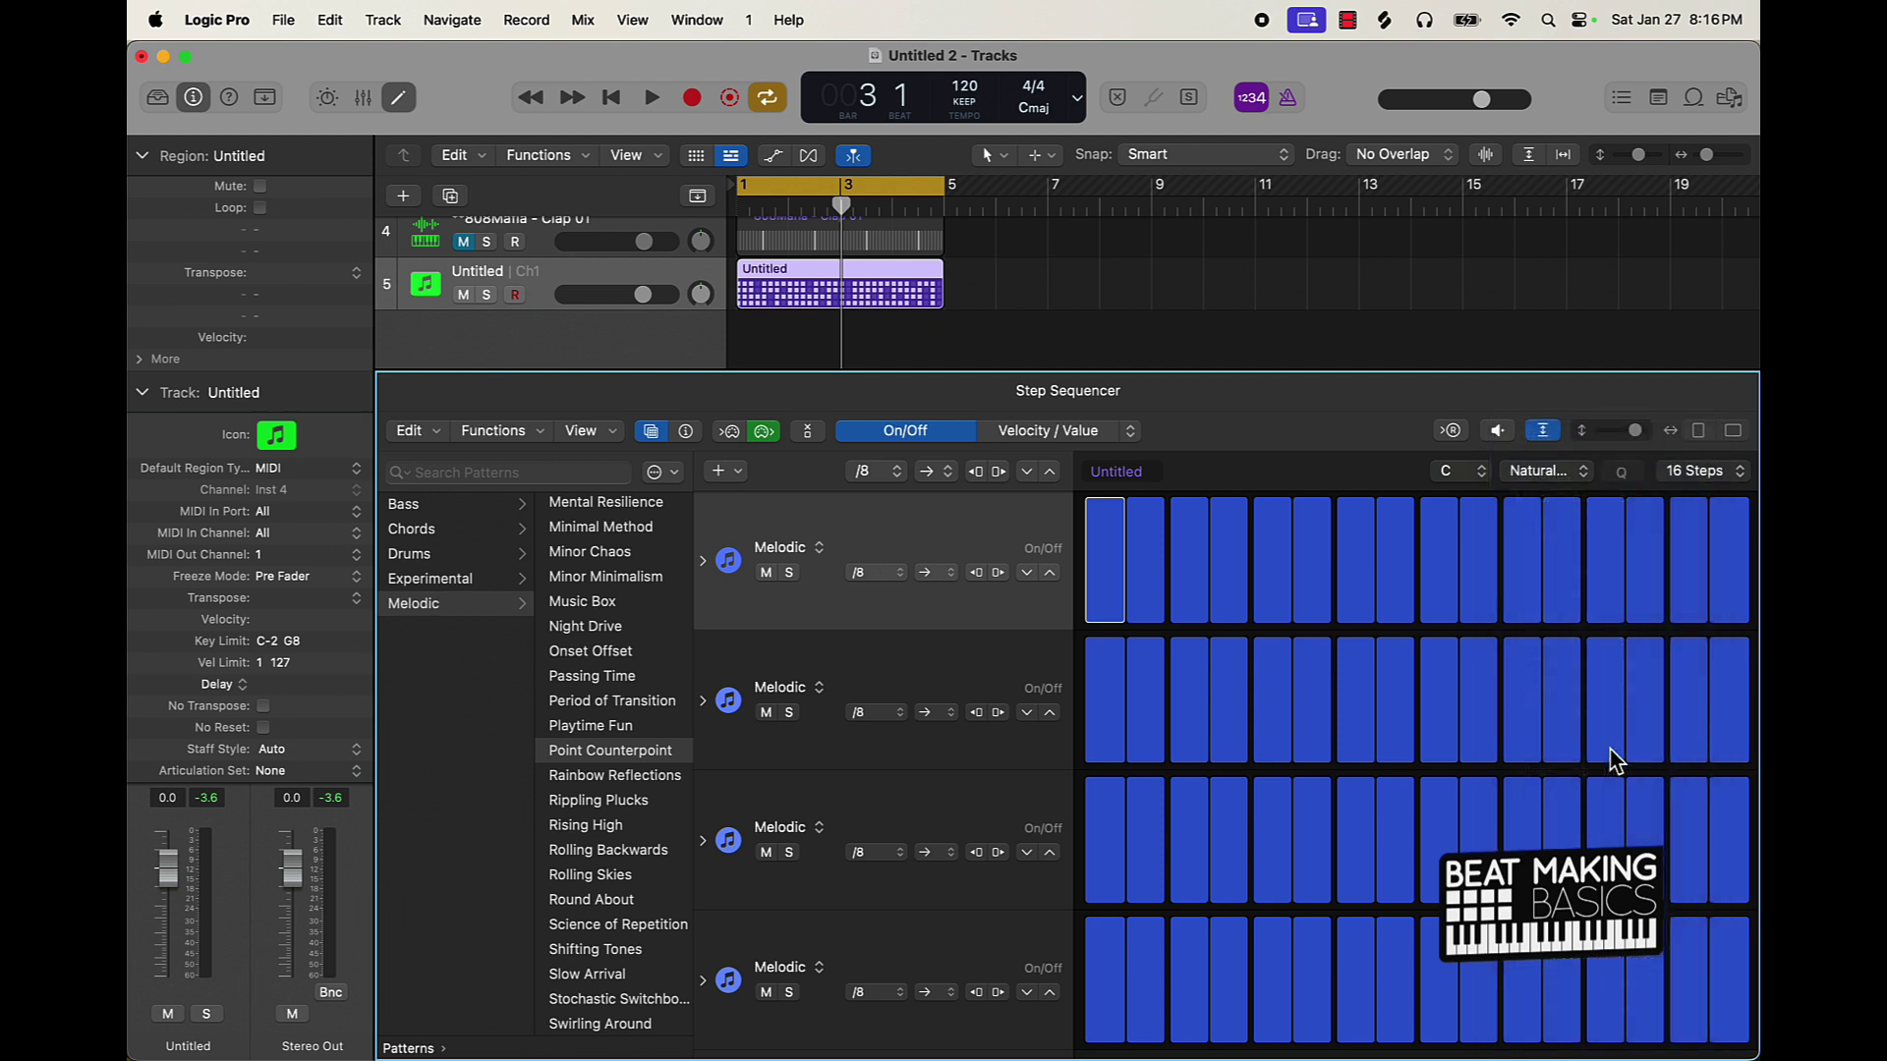
{"action": "key", "text": "space"}
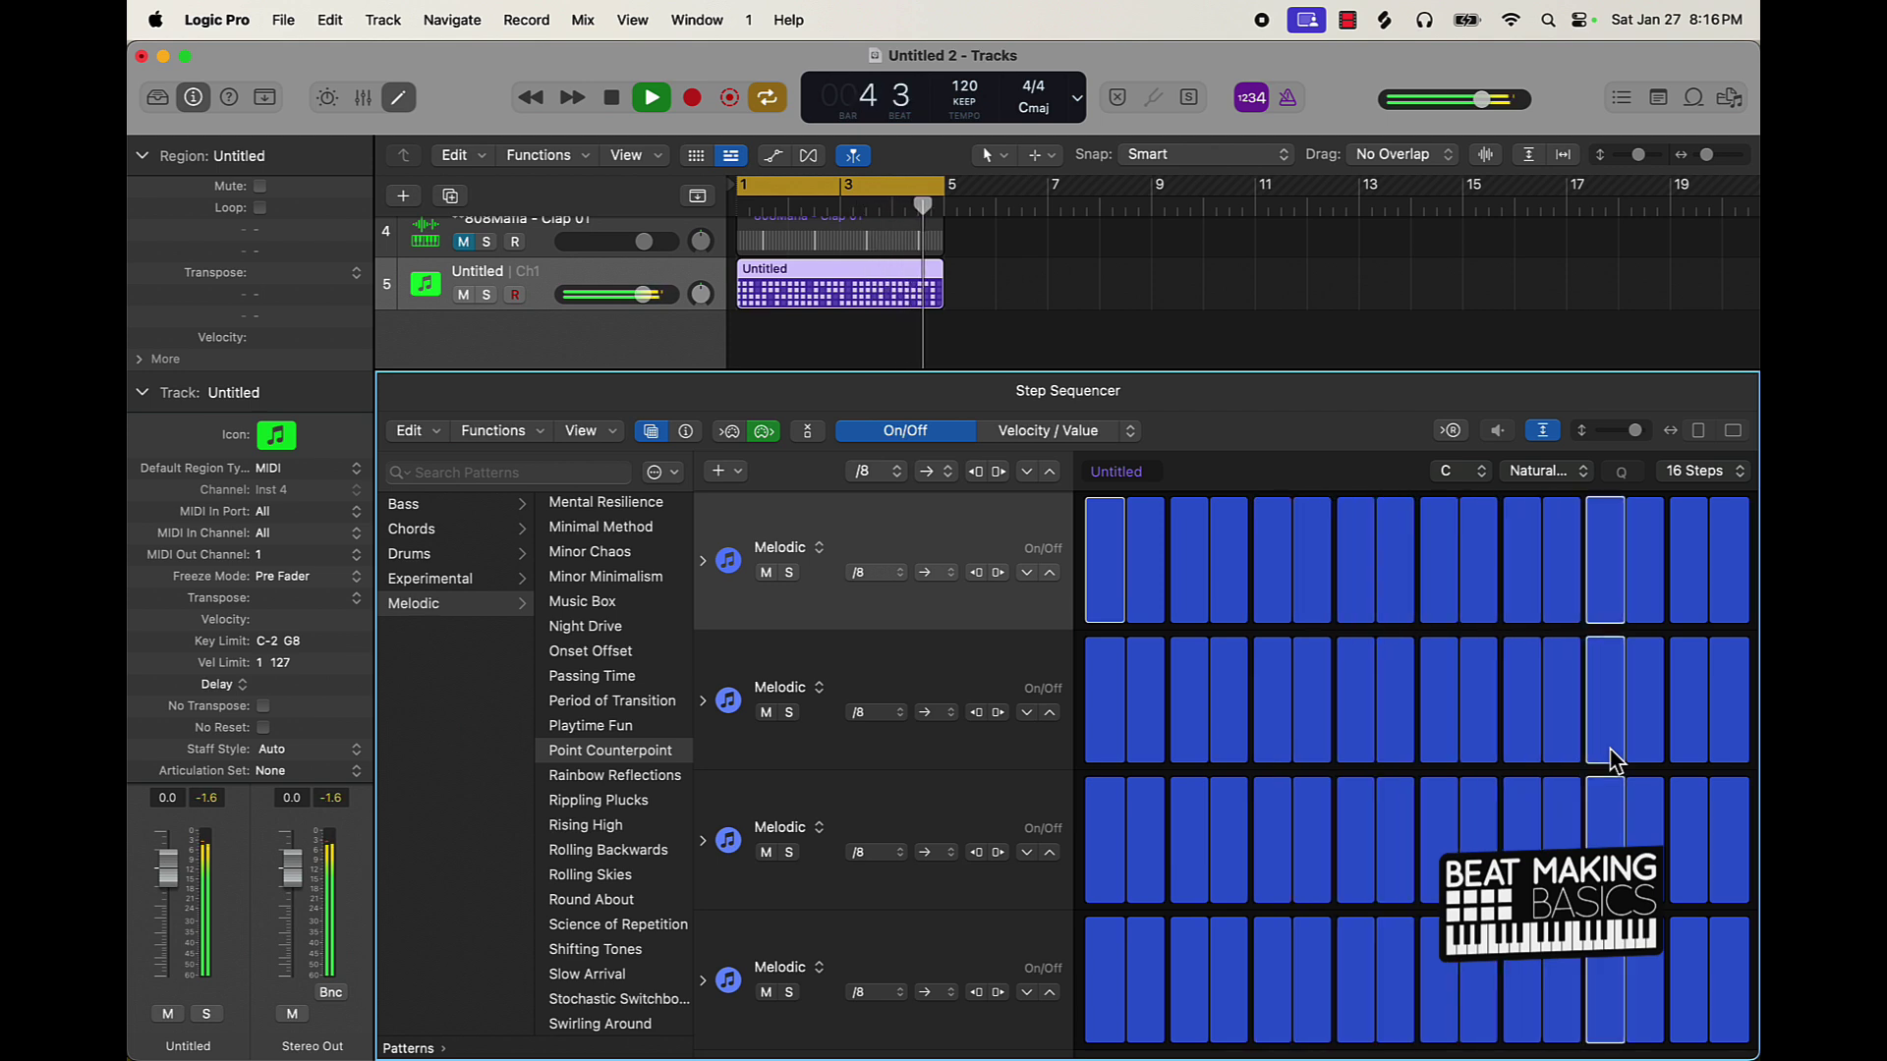
{"action": "key", "text": "space"}
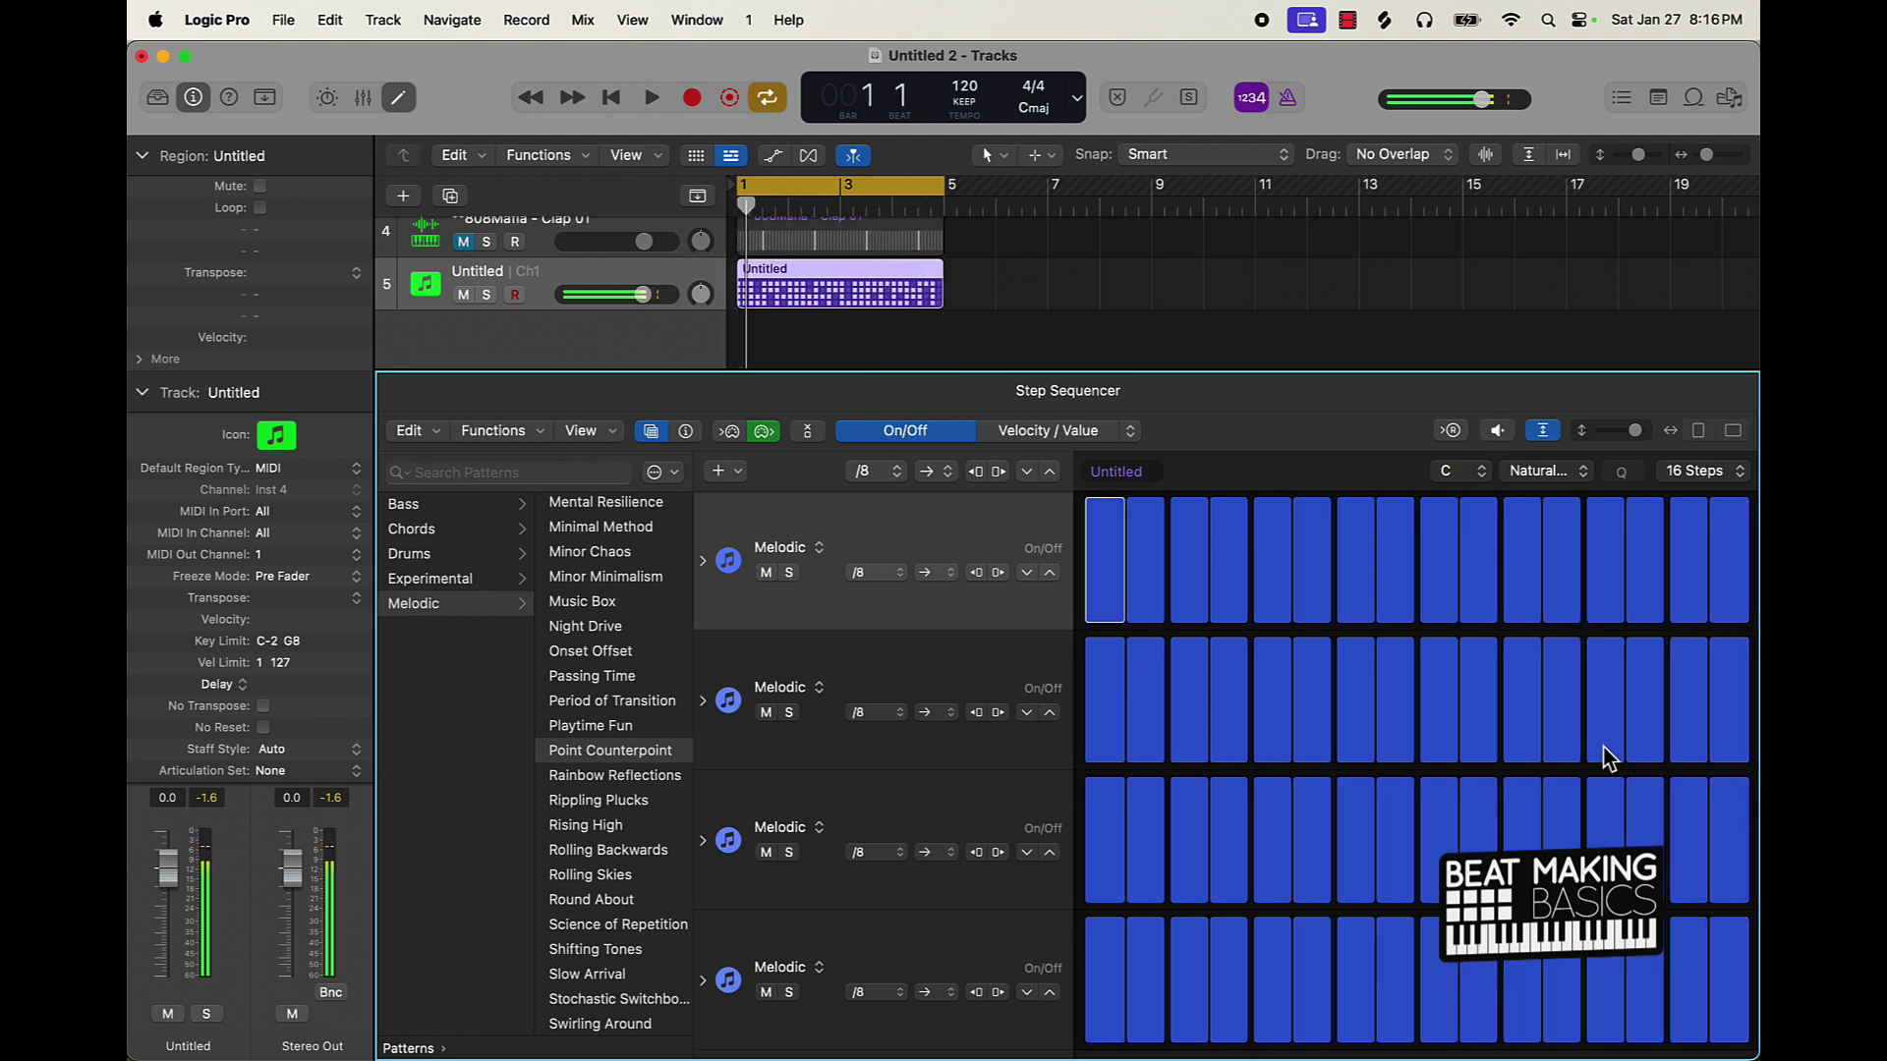
Step: Insert a stereo Beat Breaker in the Omnisphere track's Audio FX slot
{"action": "left_click", "coordinate": [1078, 340]}
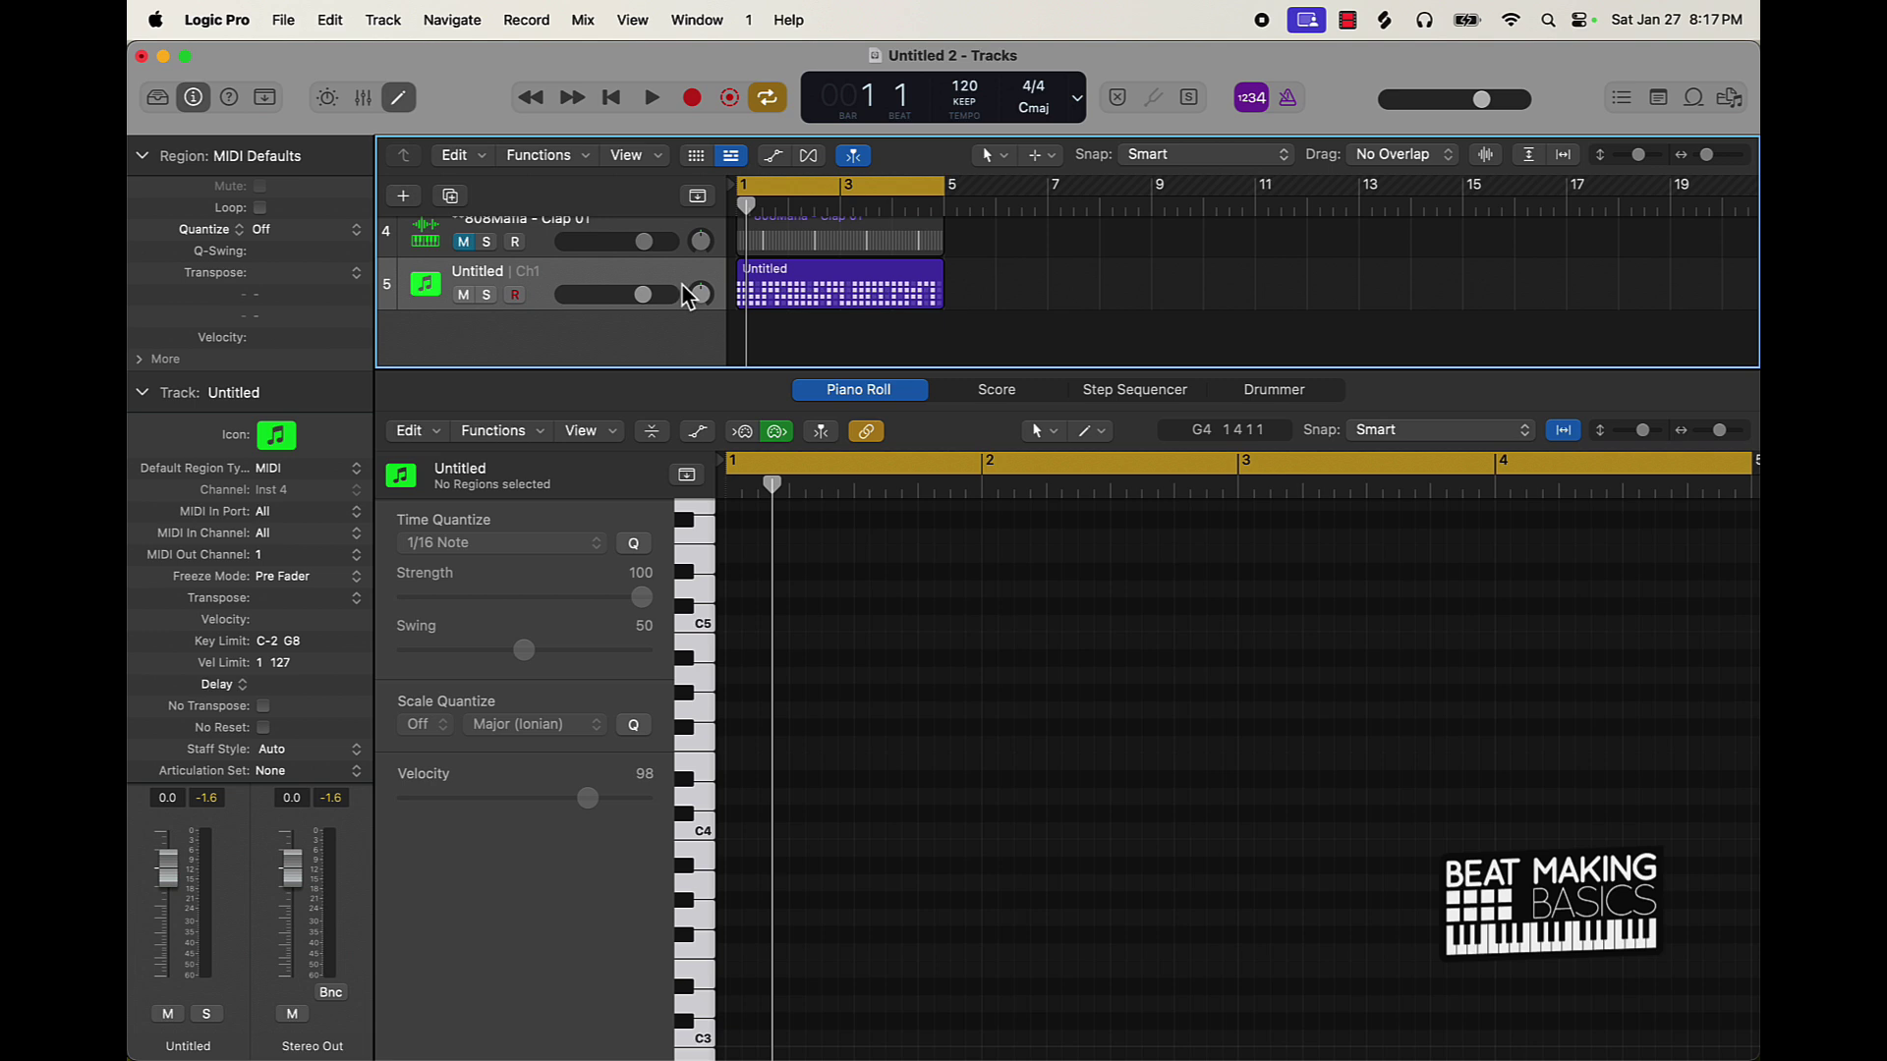
{"action": "right_click", "coordinate": [841, 295]}
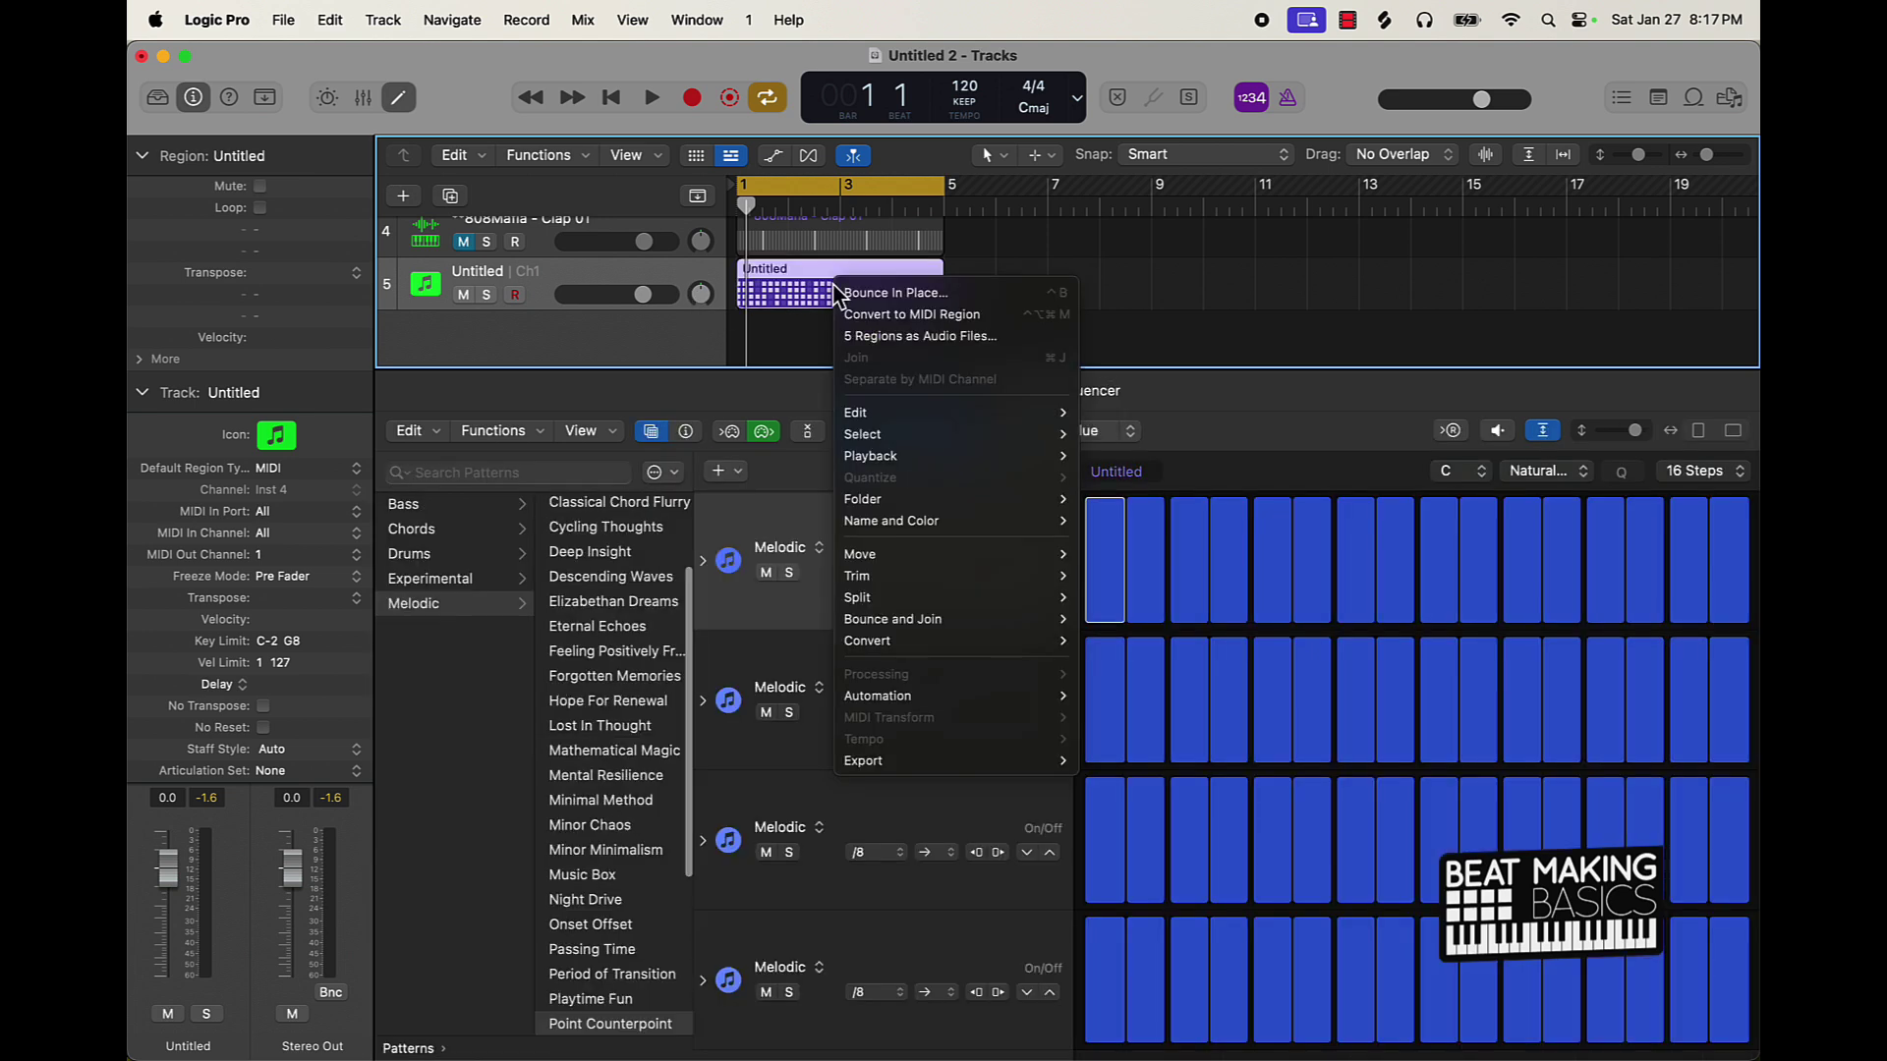
{"action": "left_click", "coordinate": [771, 359]}
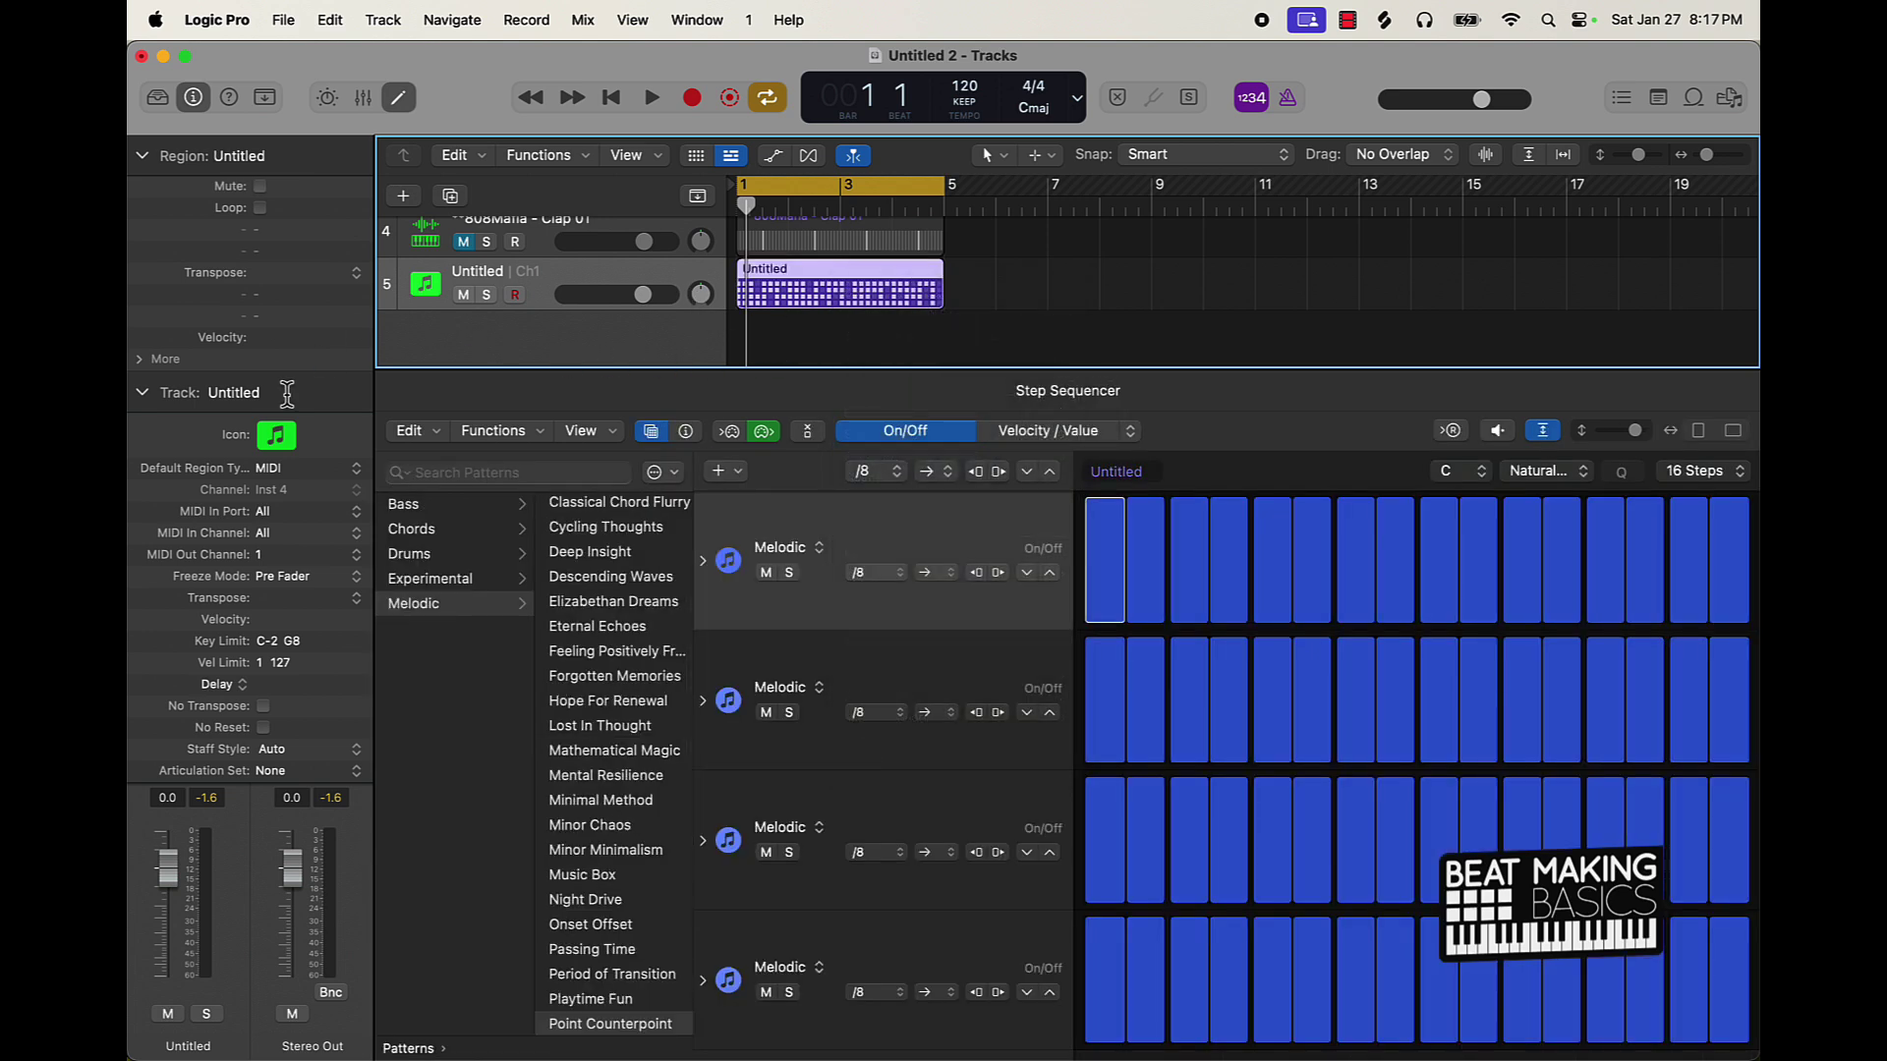
{"action": "left_click", "coordinate": [142, 392]}
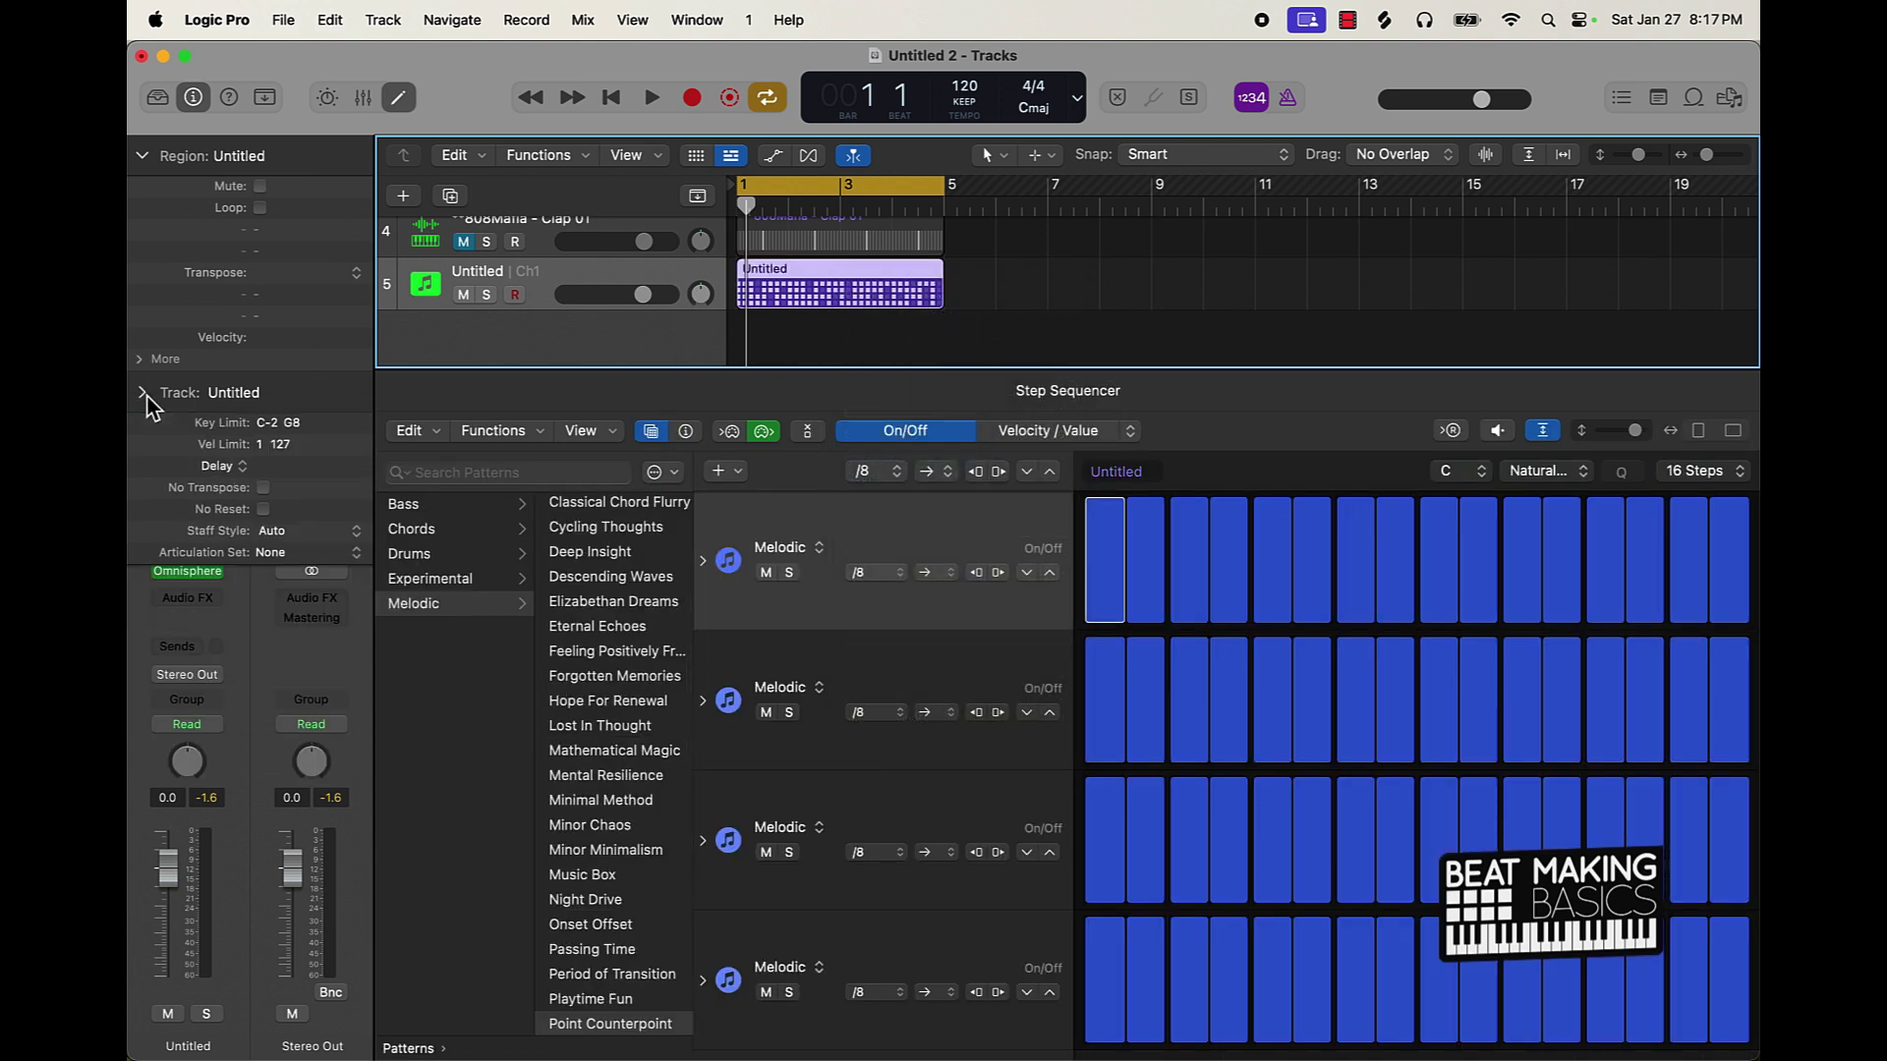
{"action": "left_click", "coordinate": [211, 601]}
{"action": "mouse_move", "coordinate": [214, 626]}
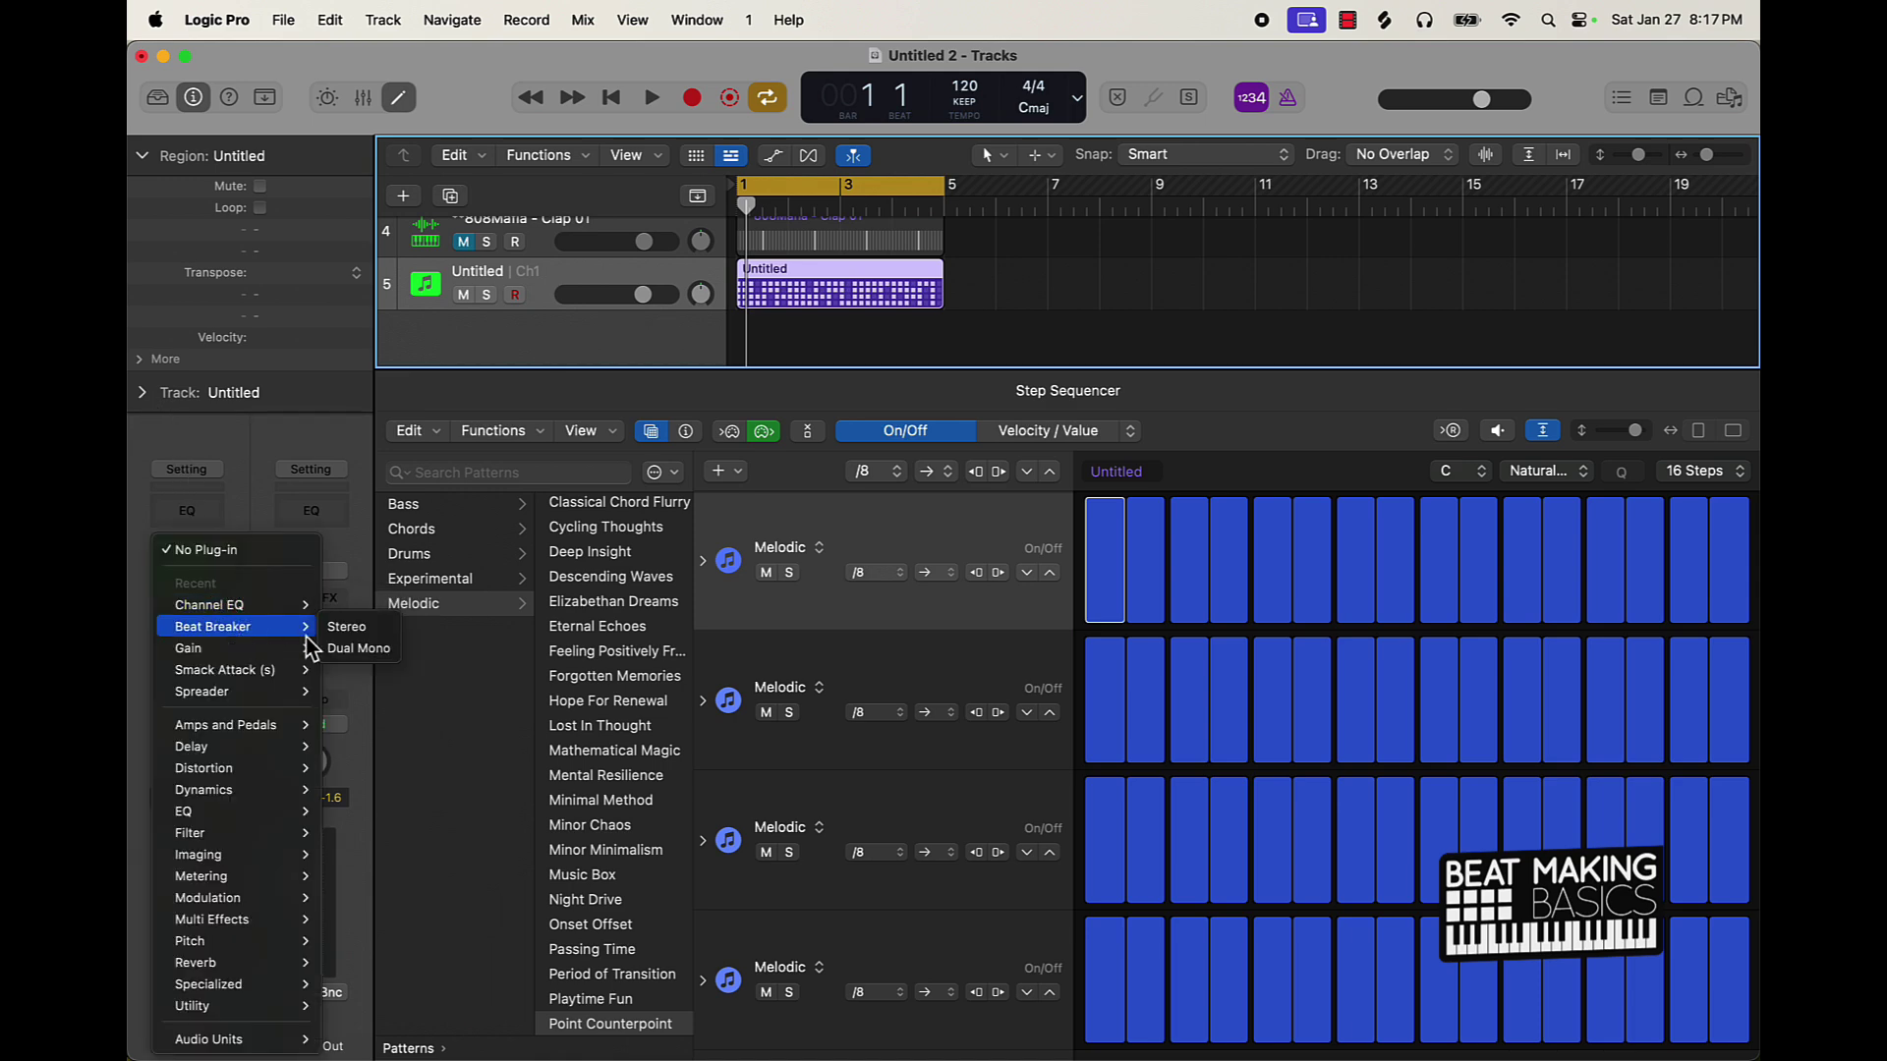
{"action": "left_click", "coordinate": [346, 627]}
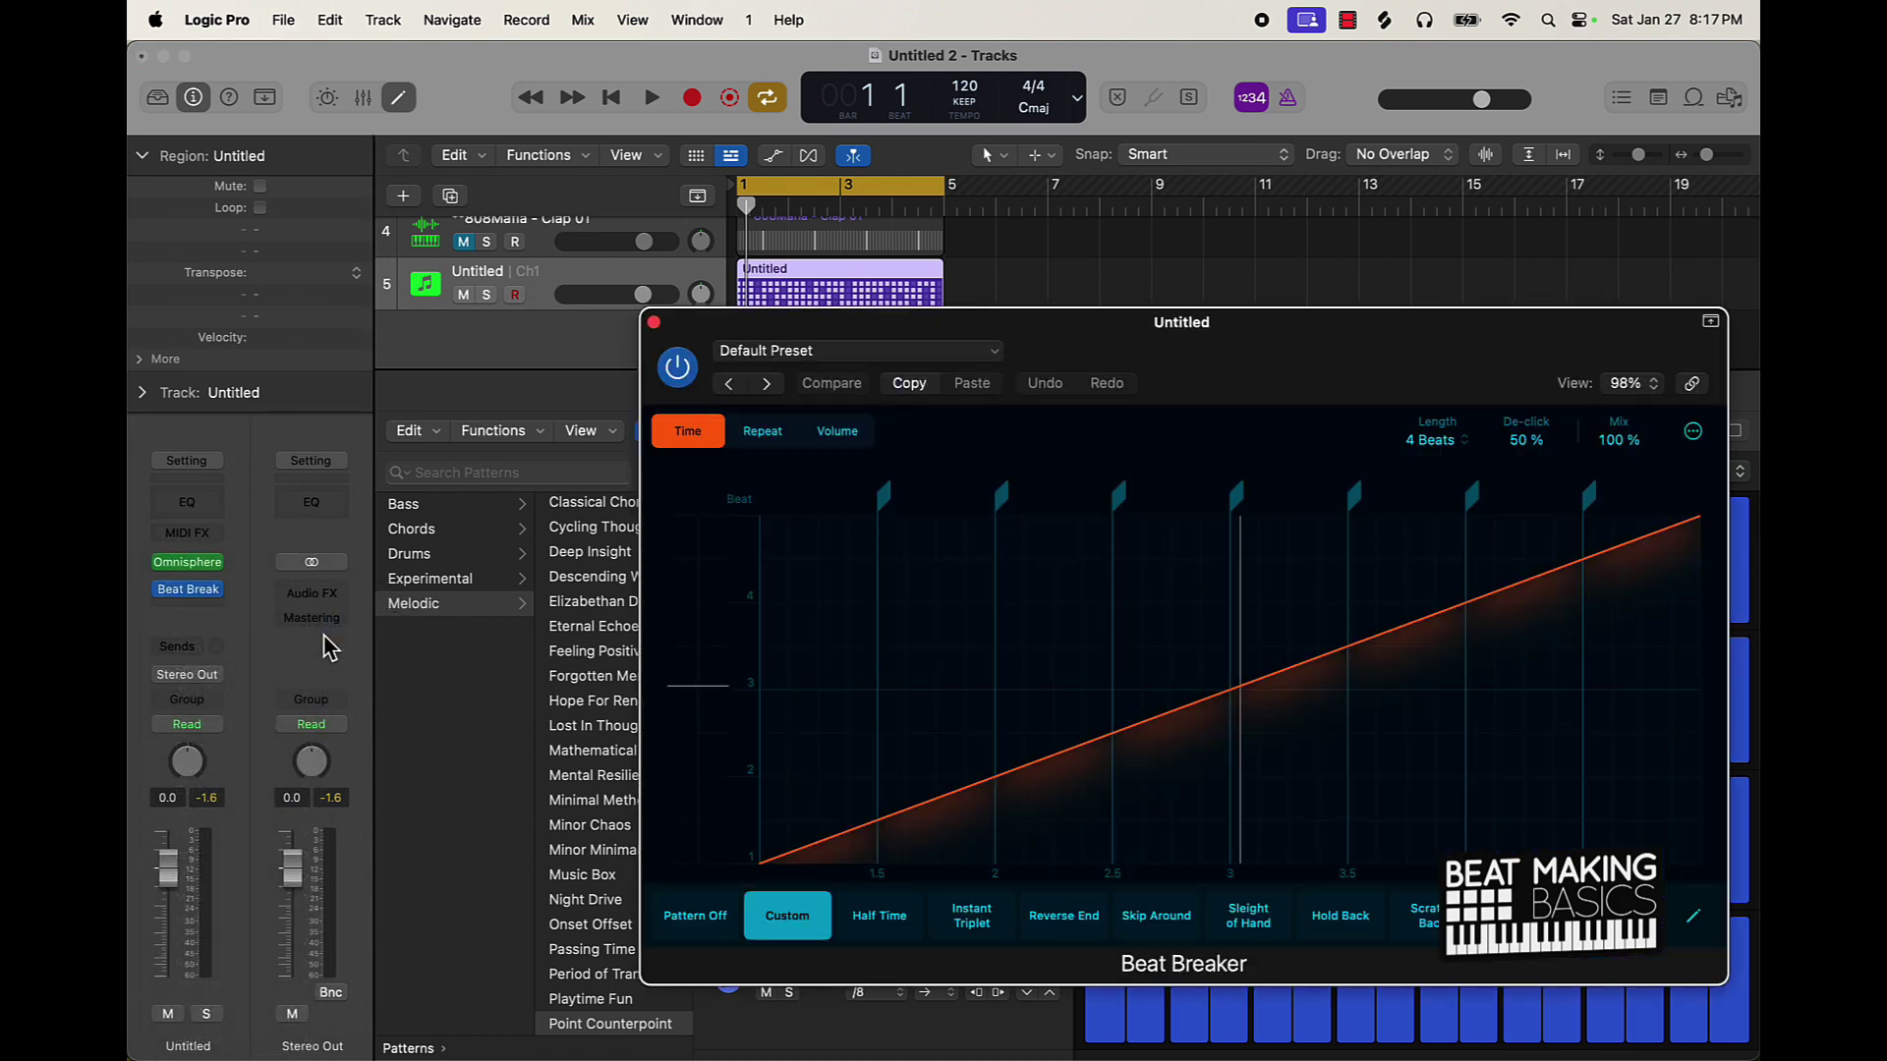
Step: Give the last Beat Breaker slice 63.42% speed and a 5% curve during playback
{"action": "left_click", "coordinate": [1587, 501]}
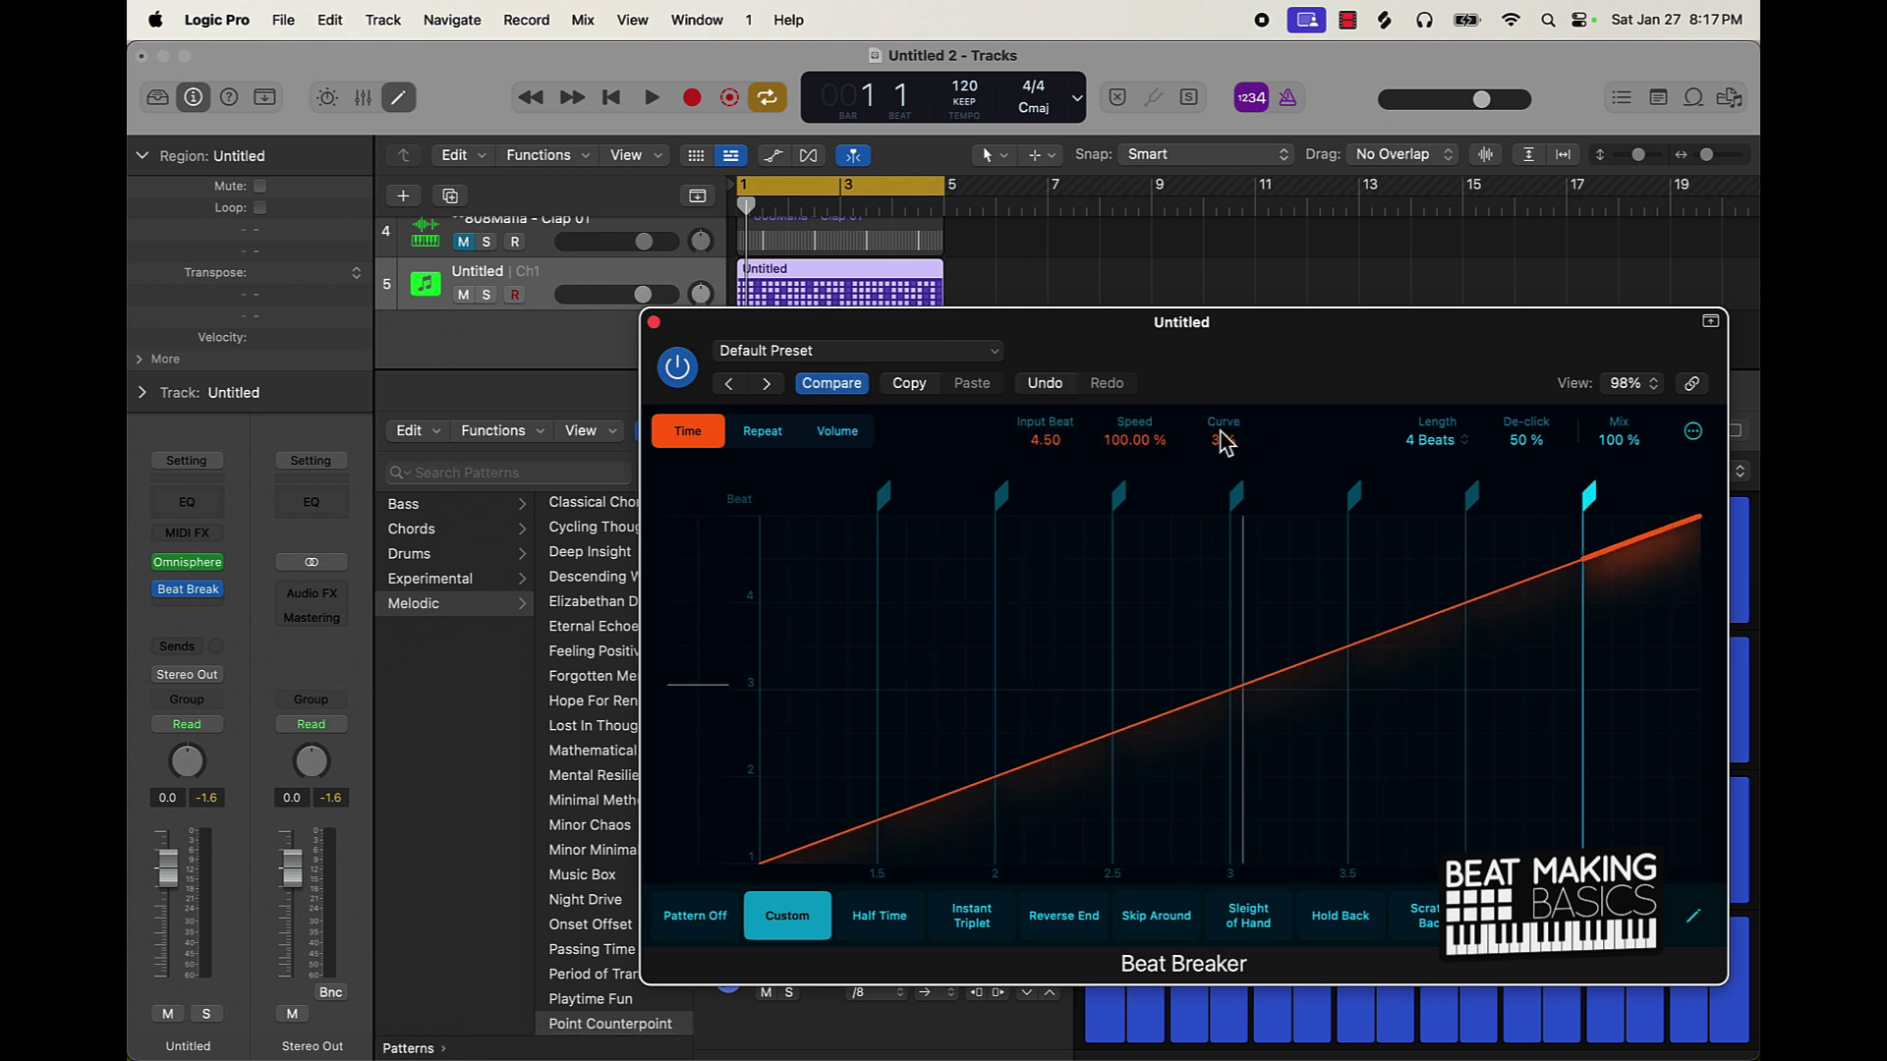
{"action": "key", "text": "space"}
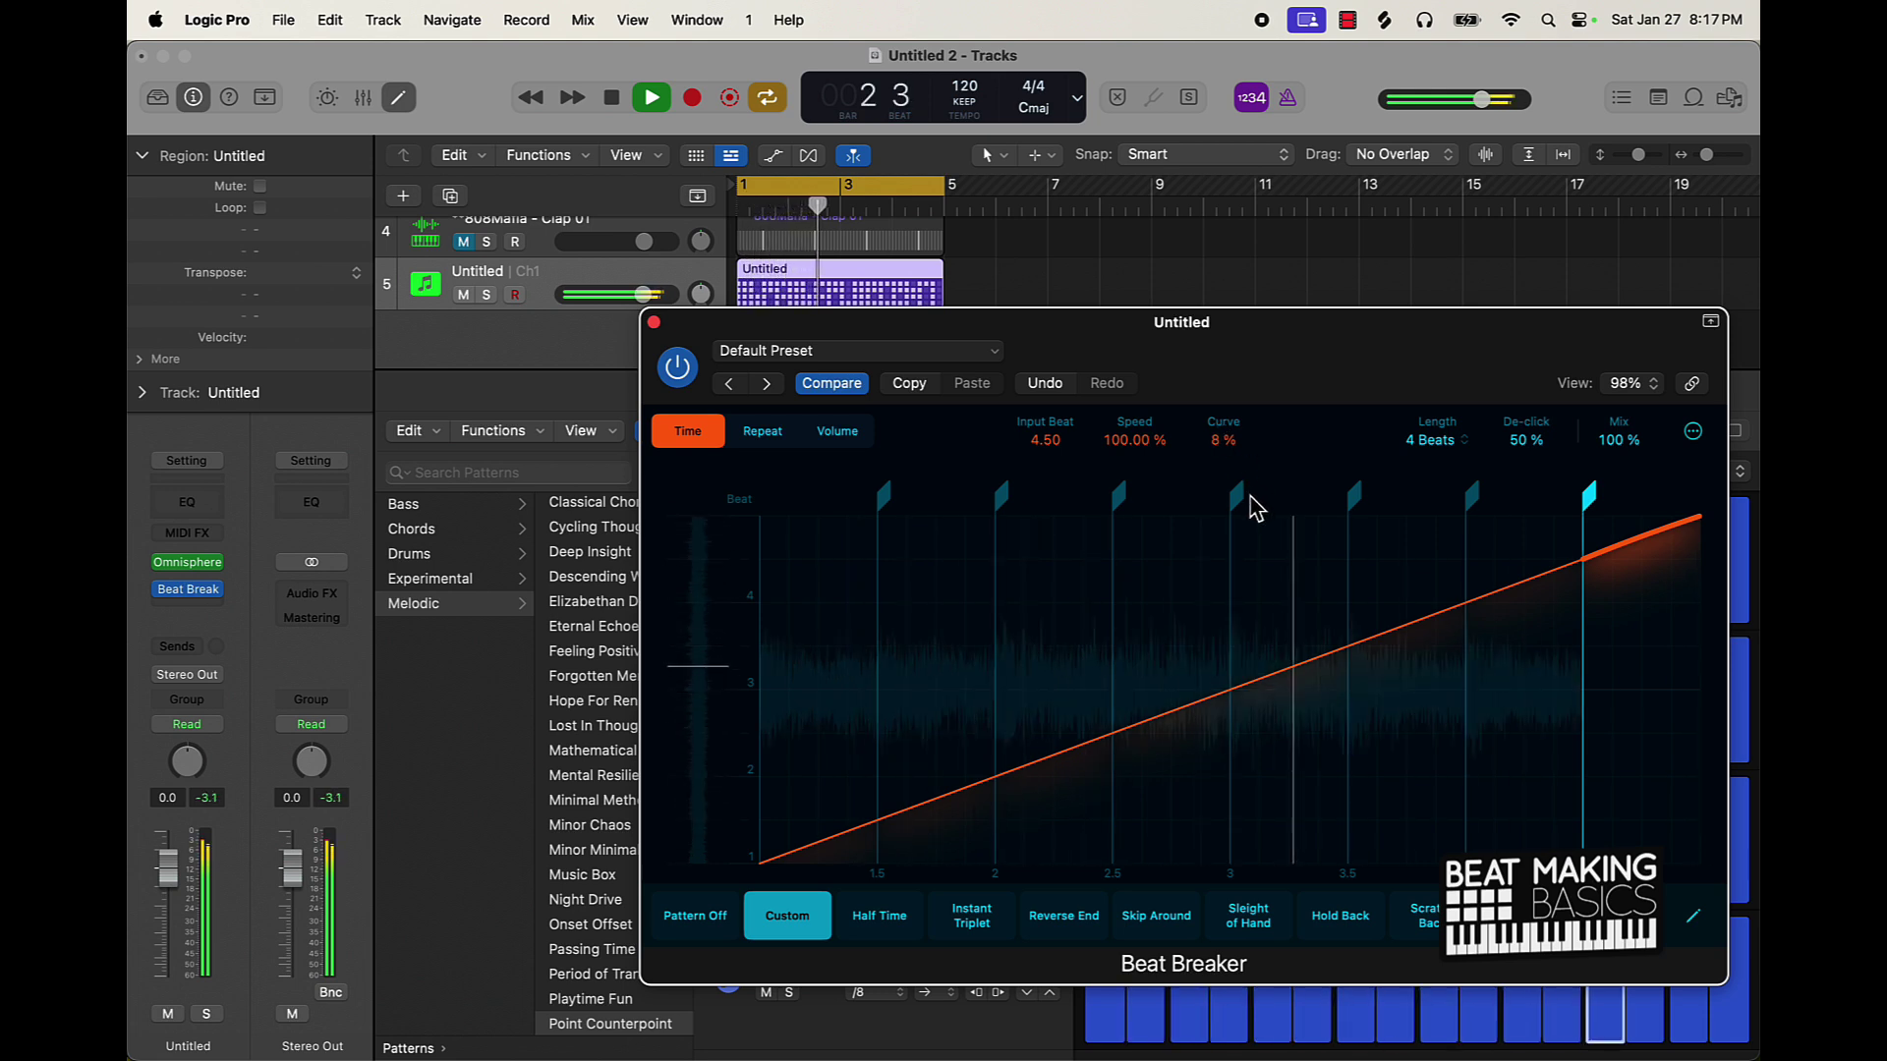
{"action": "scroll", "coordinate": [1221, 443], "scroll_direction": "down", "scroll_amount": 3}
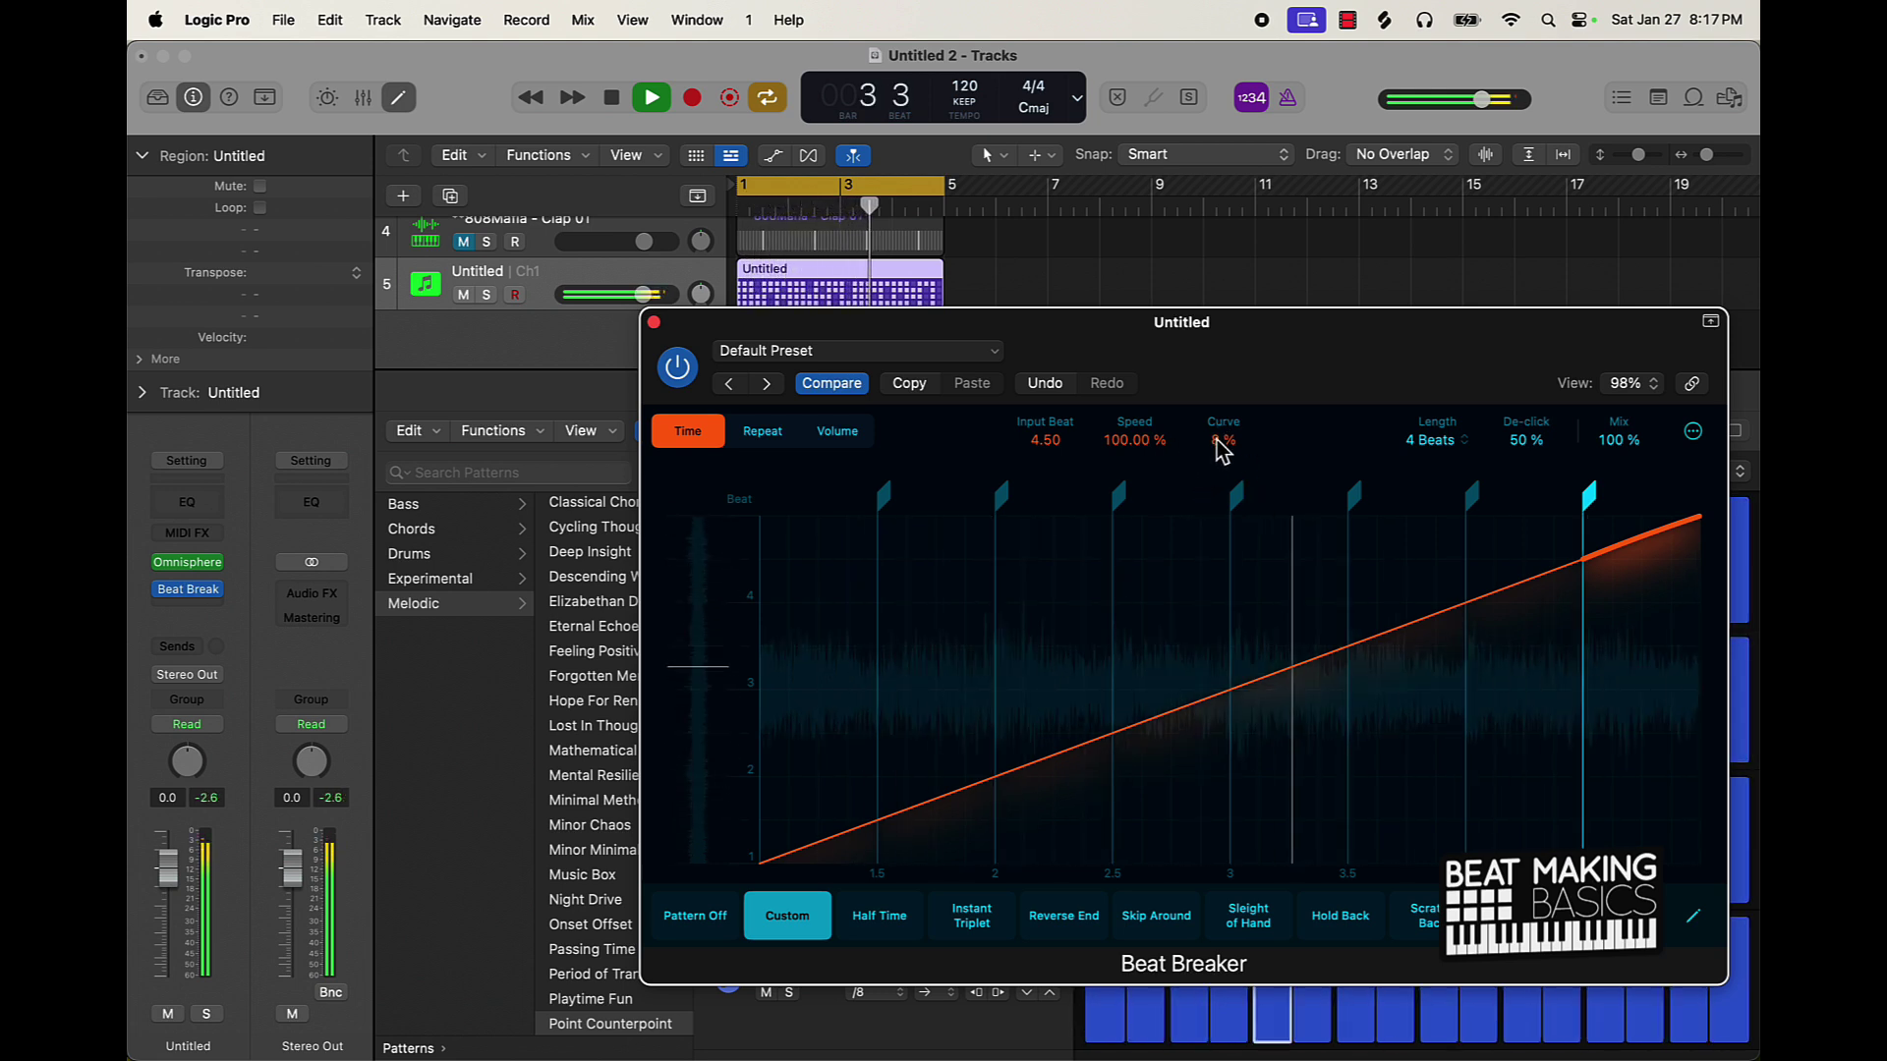
{"action": "scroll", "coordinate": [1220, 466], "scroll_direction": "down", "scroll_amount": 2}
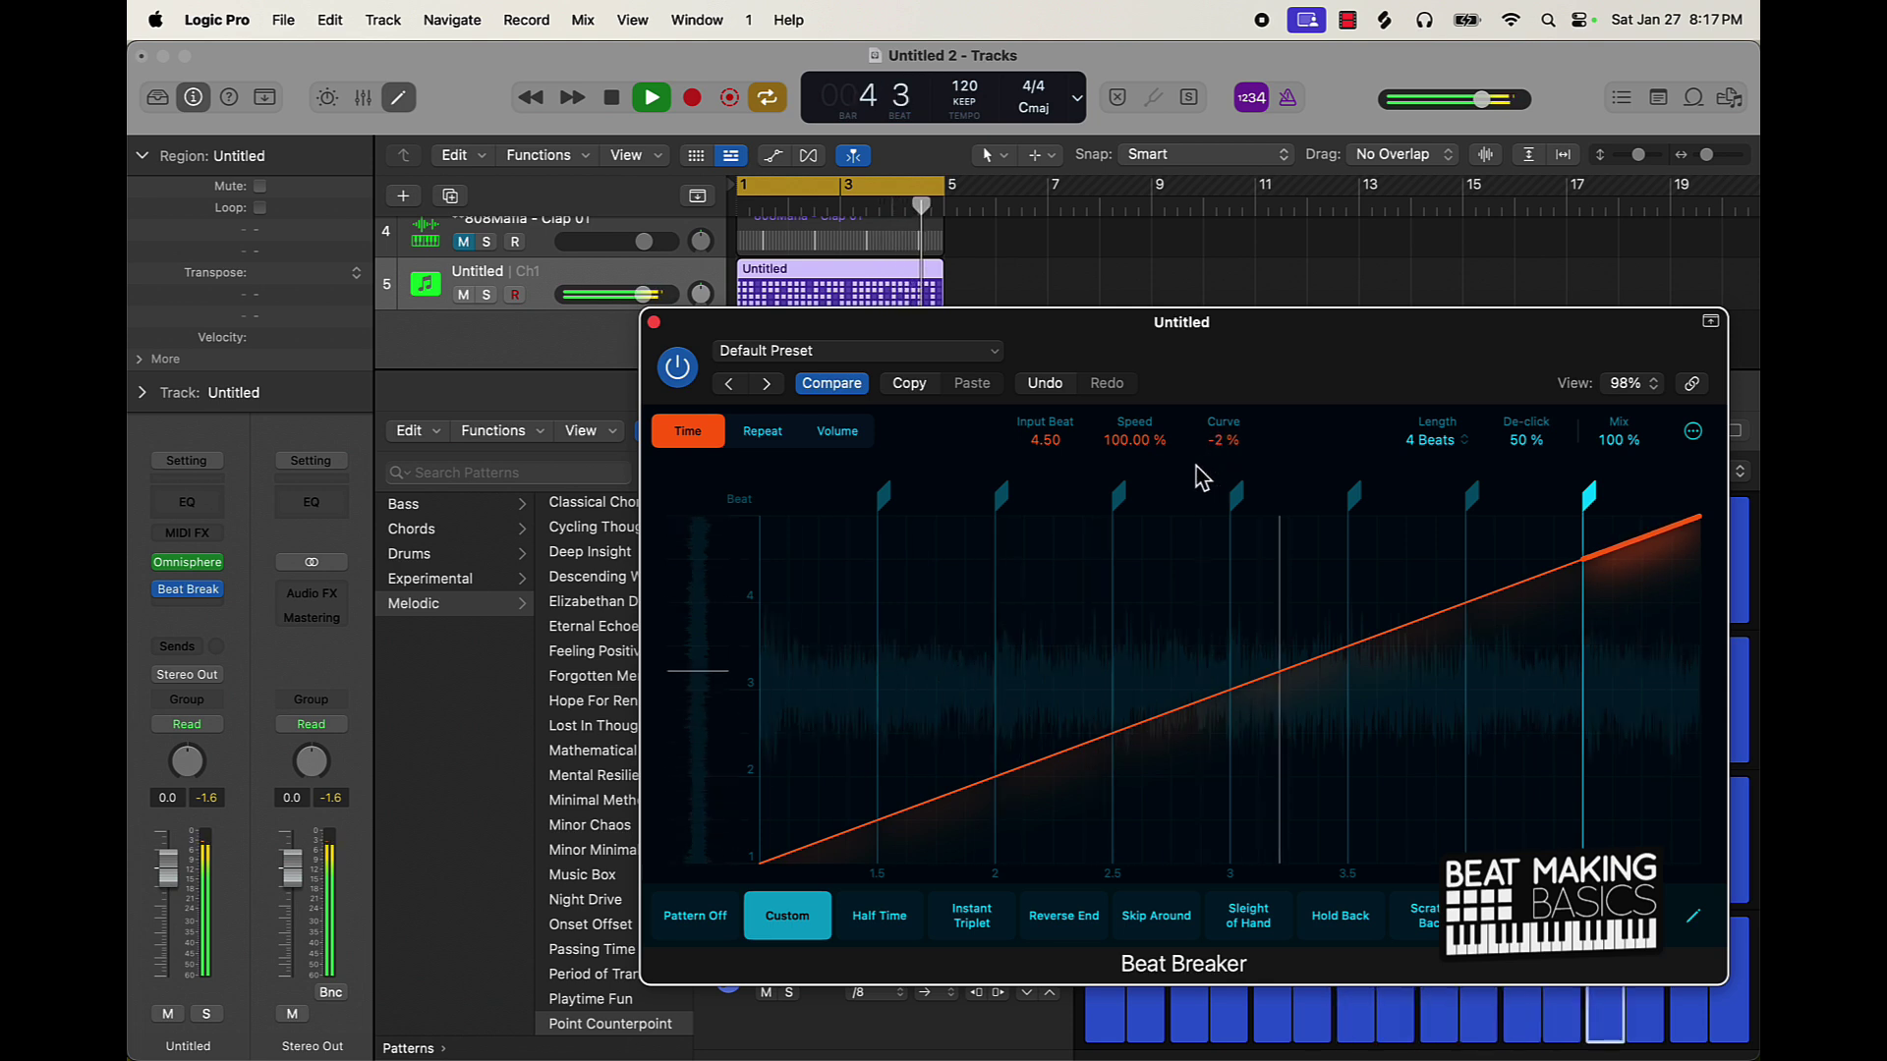
{"action": "scroll", "coordinate": [1128, 445], "scroll_direction": "down", "scroll_amount": 3}
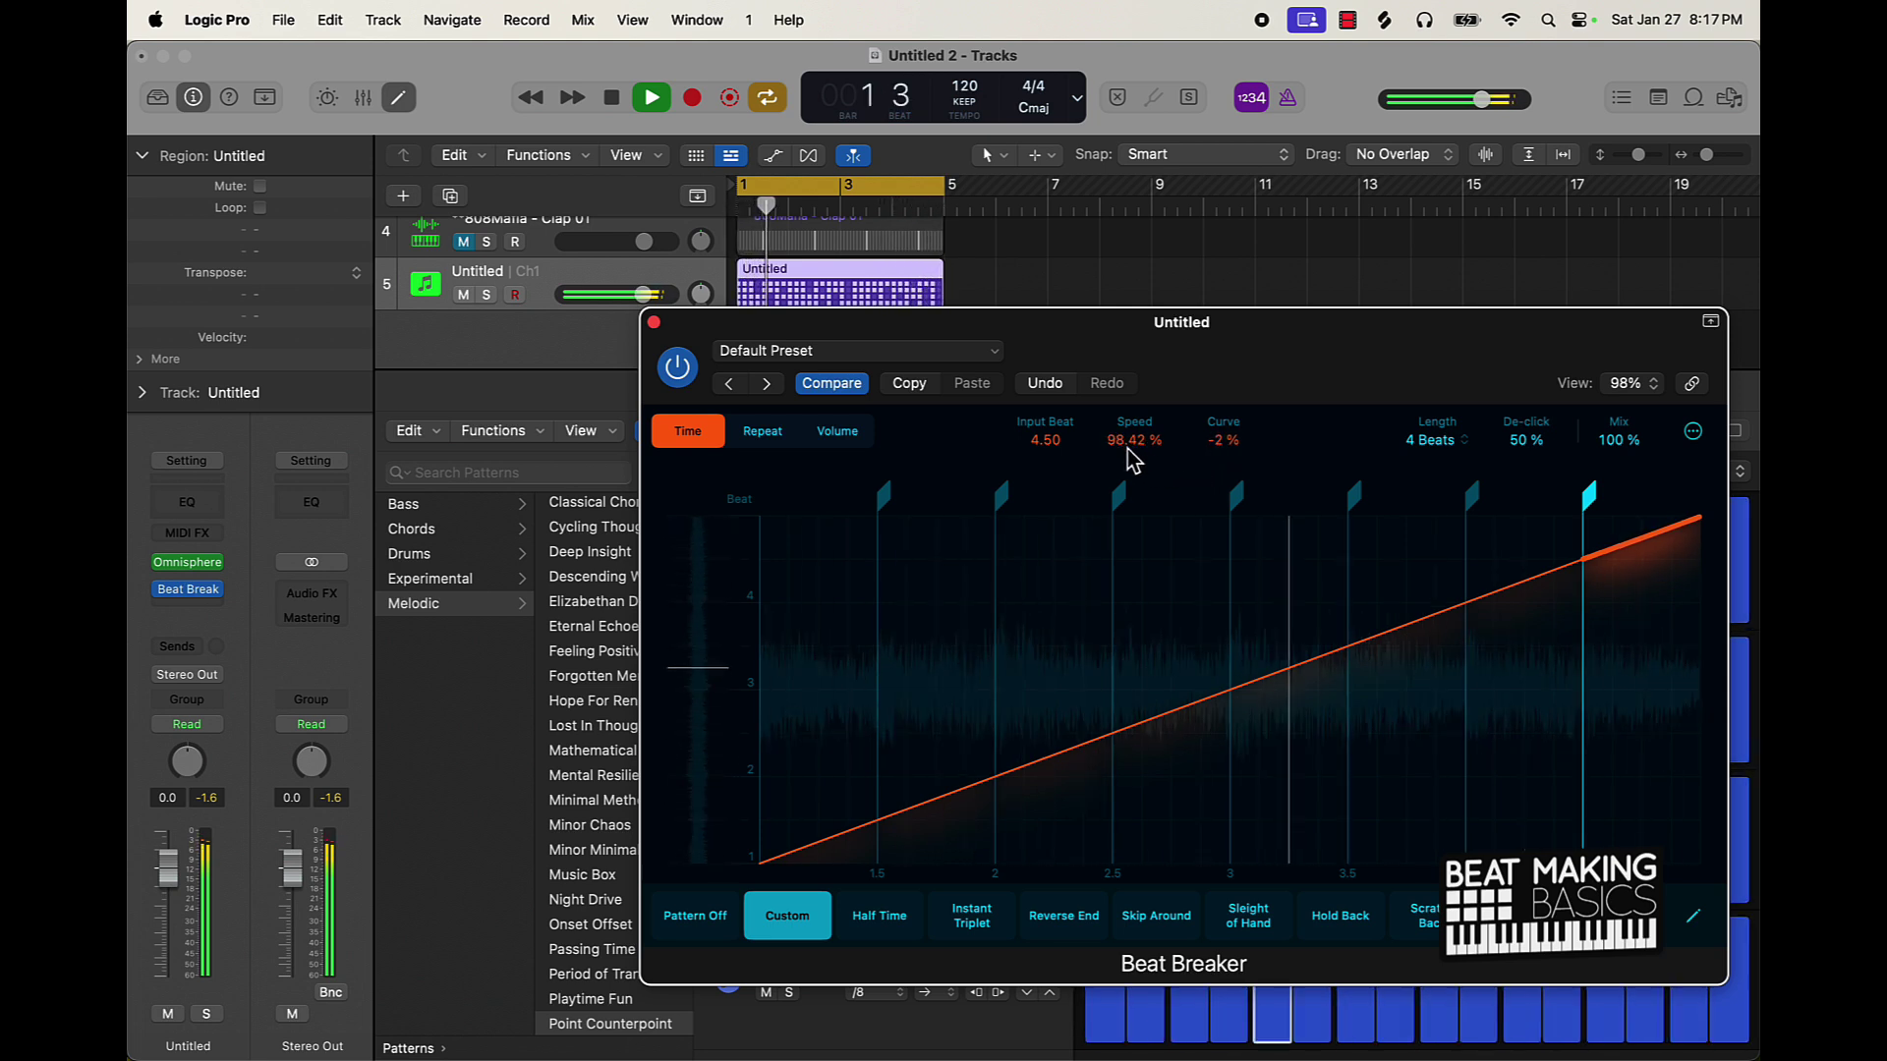
{"action": "scroll", "coordinate": [1129, 446], "scroll_direction": "up", "scroll_amount": 3}
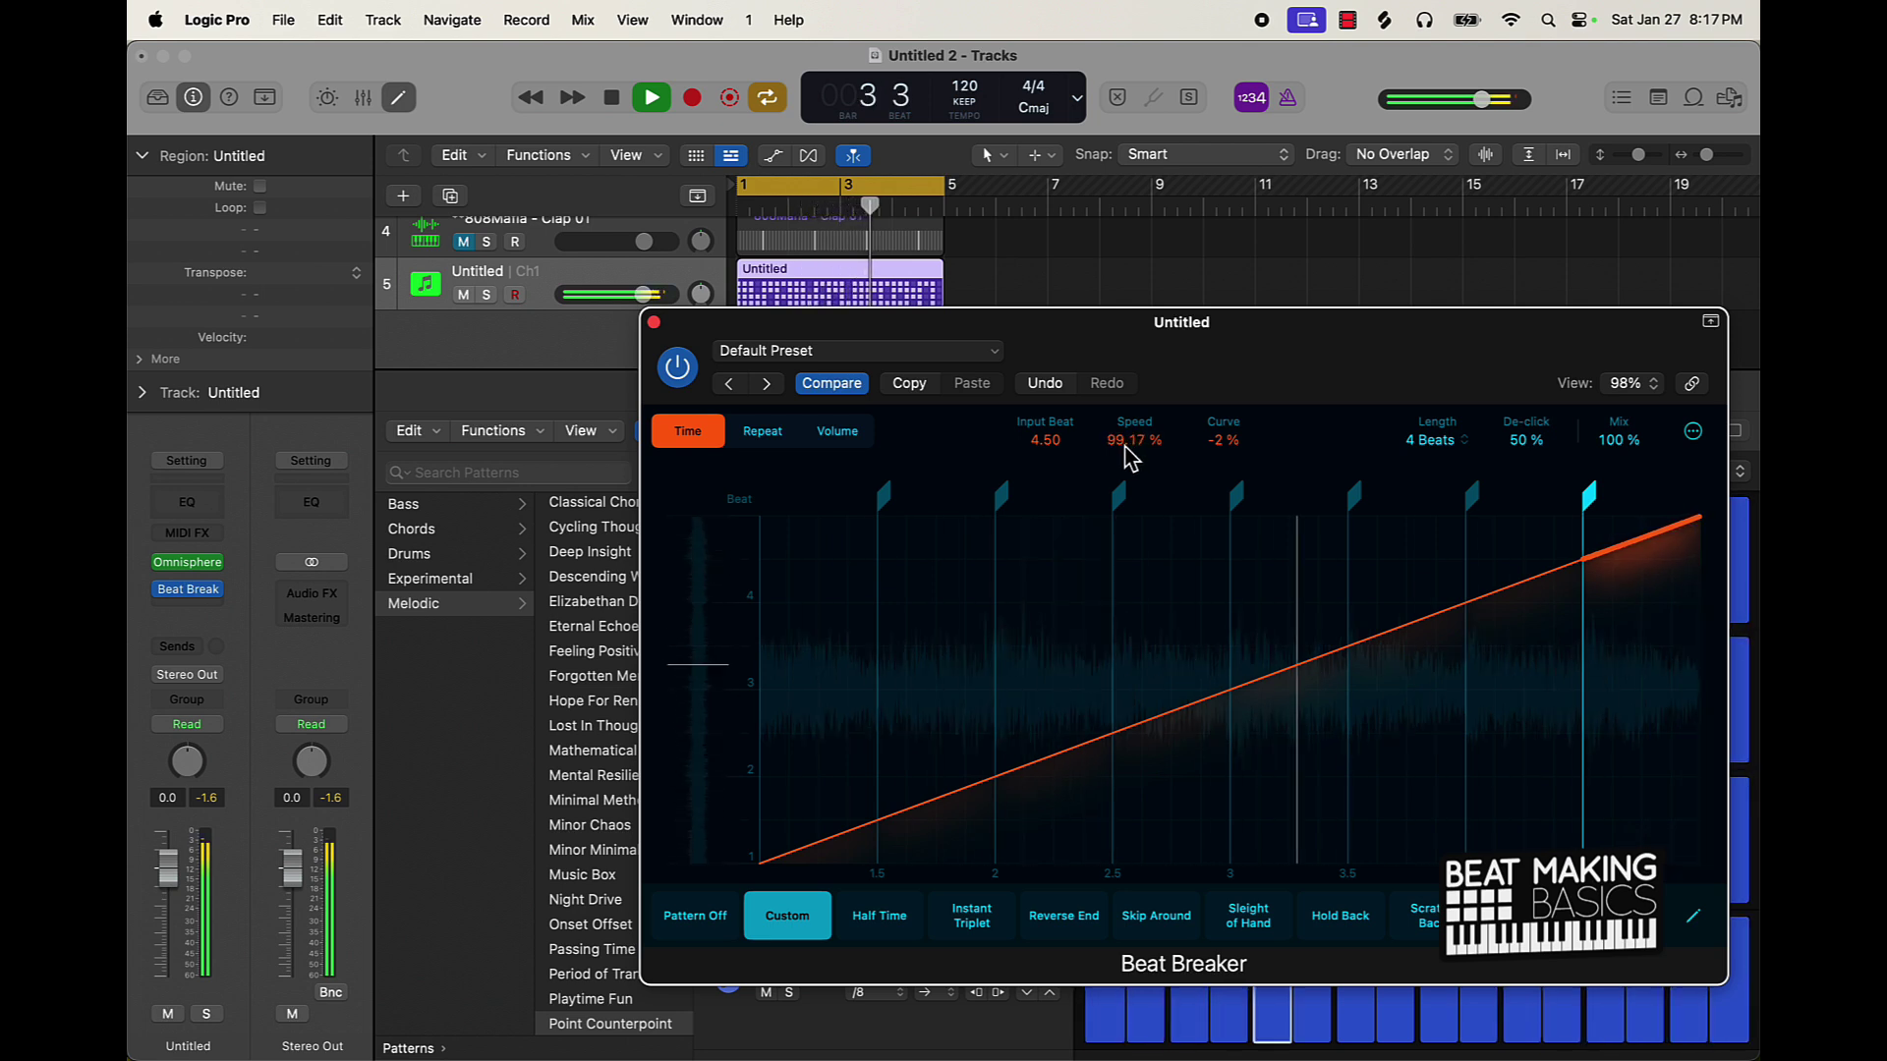
{"action": "scroll", "coordinate": [1221, 443], "scroll_direction": "down", "scroll_amount": 3}
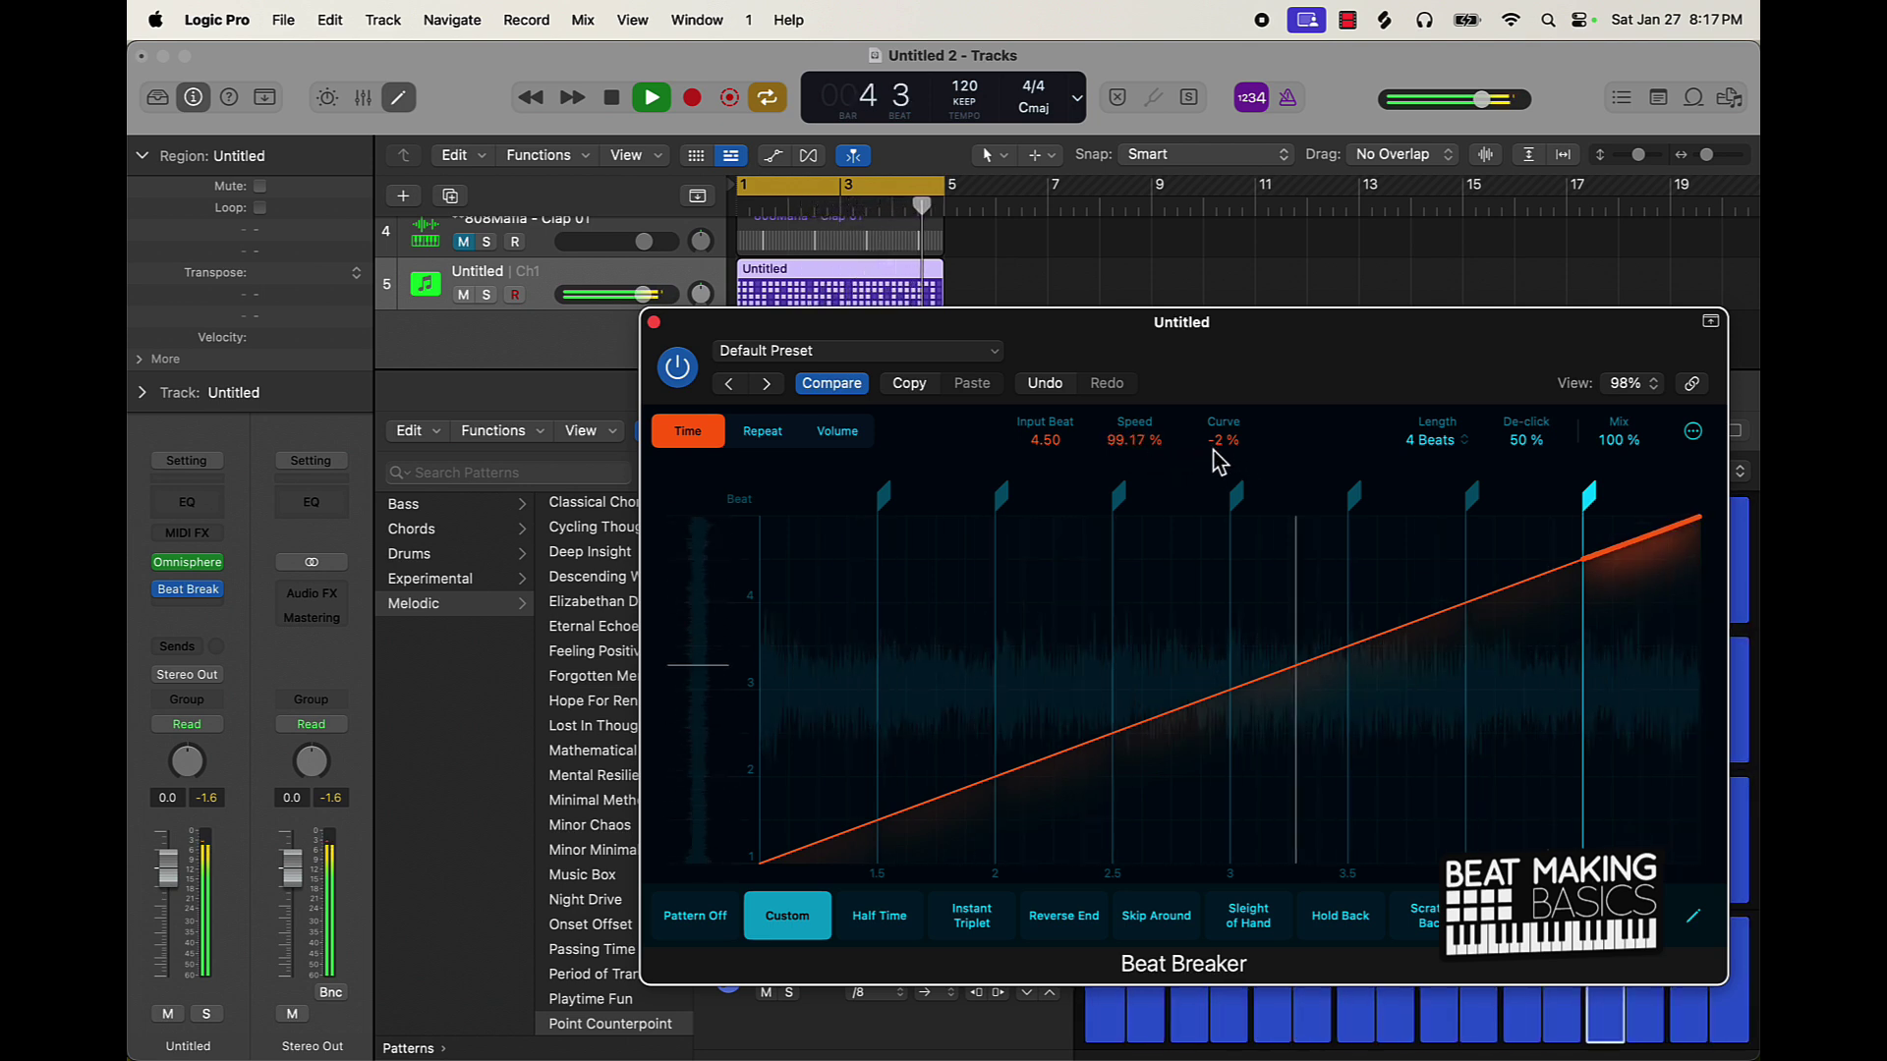
{"action": "scroll", "coordinate": [1221, 473], "scroll_direction": "down", "scroll_amount": 1}
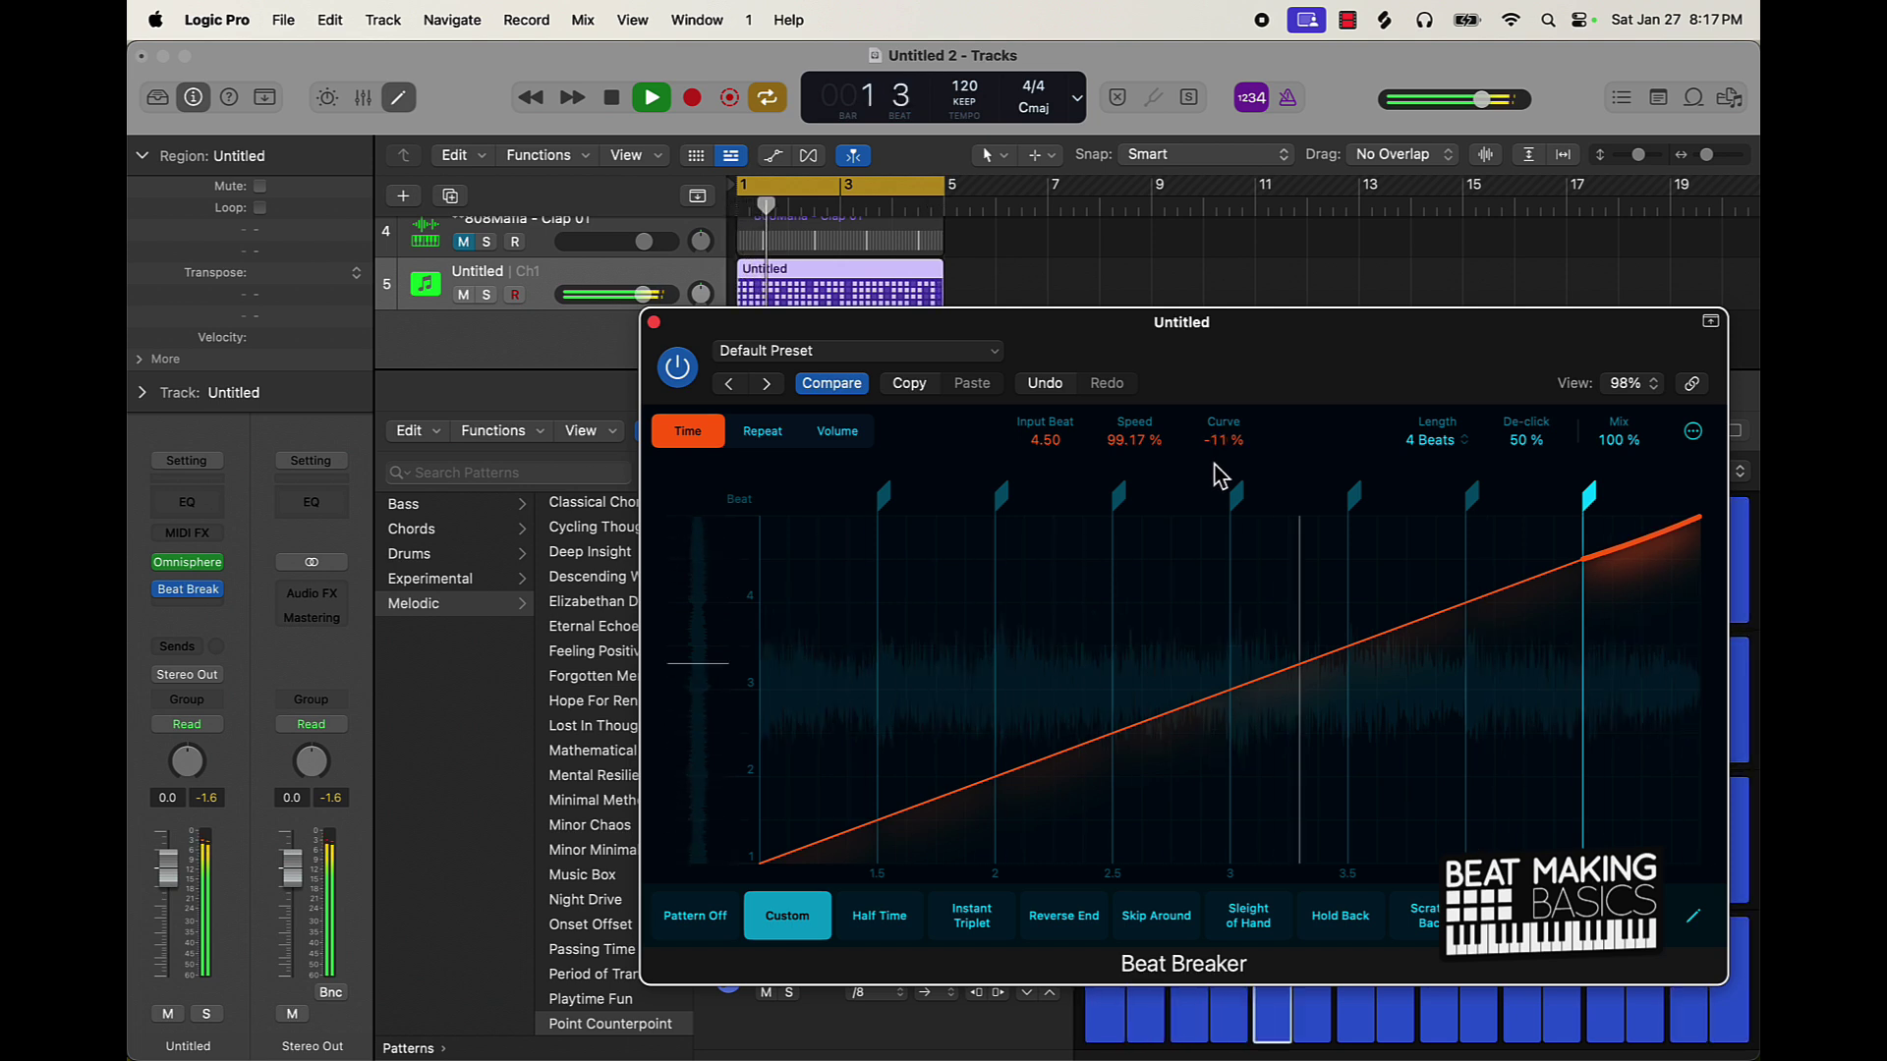
{"action": "left_click_drag", "start_coordinate": [1218, 476], "coordinate": [1220, 501]}
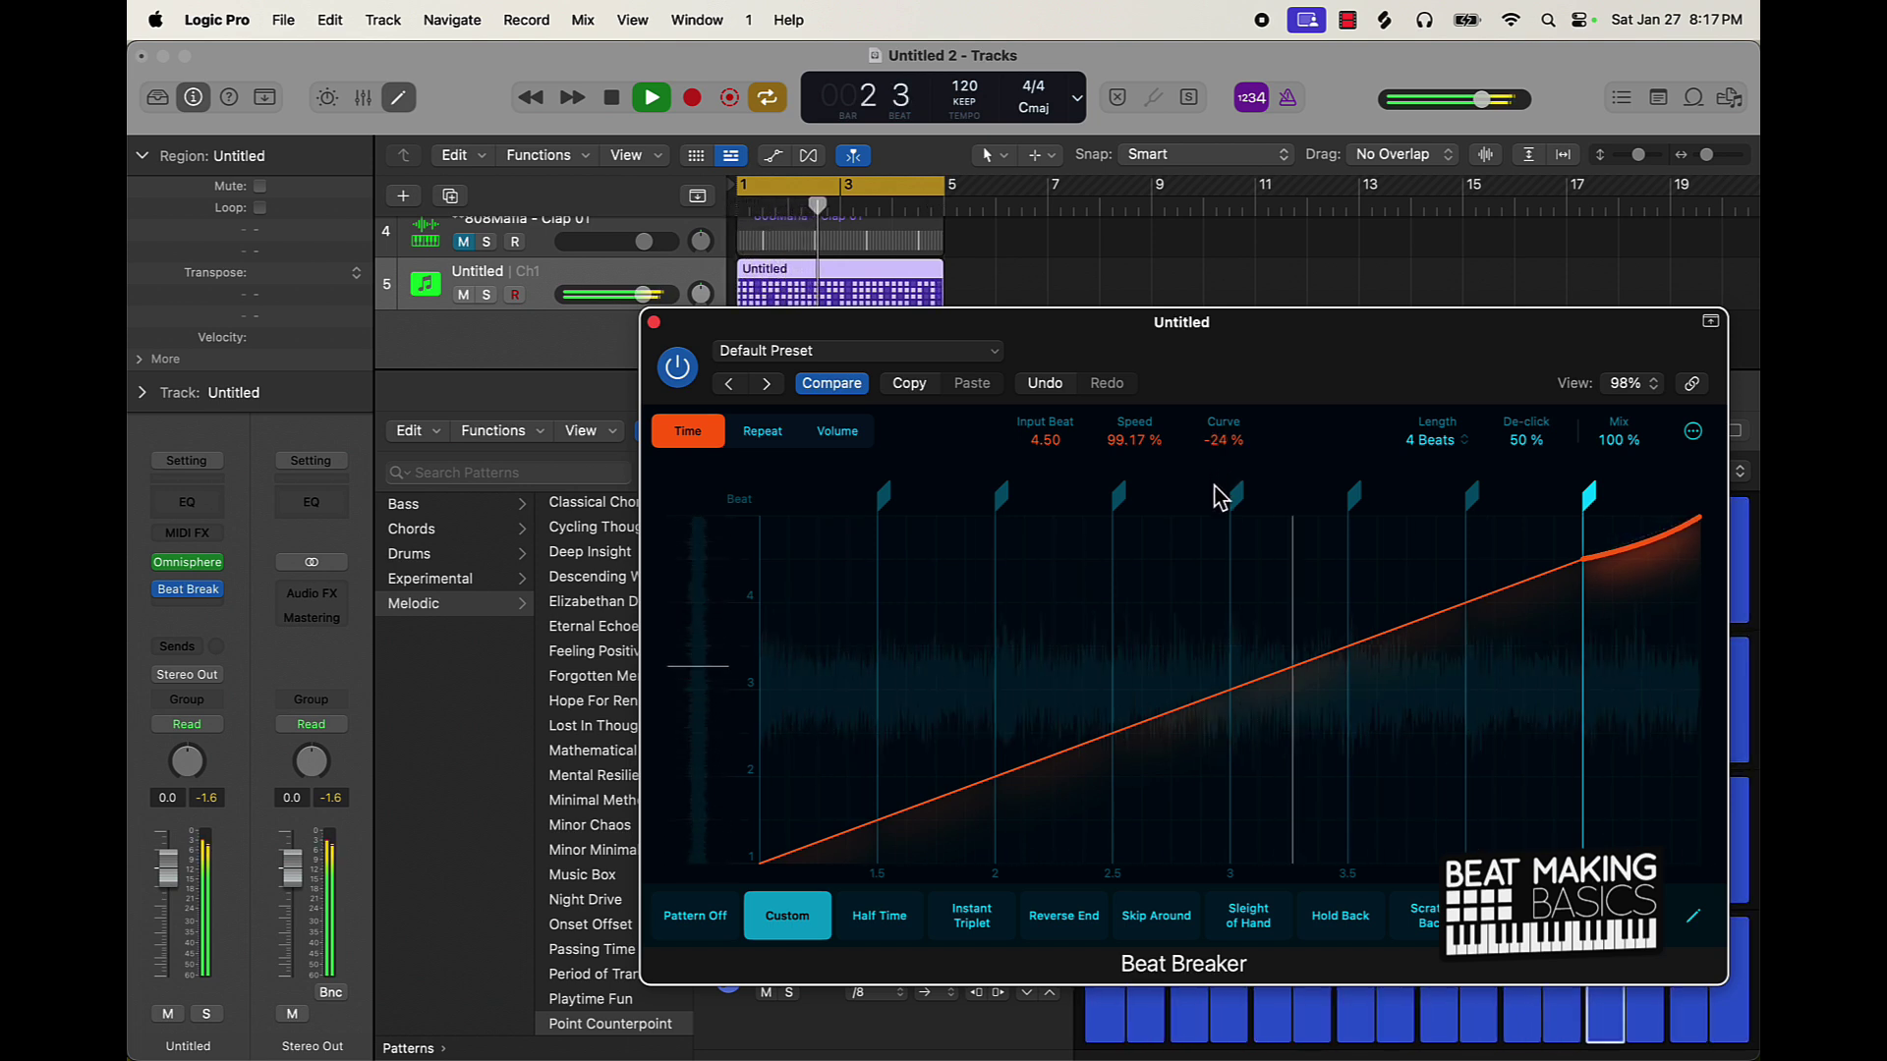
{"action": "double_click", "coordinate": [1221, 442]}
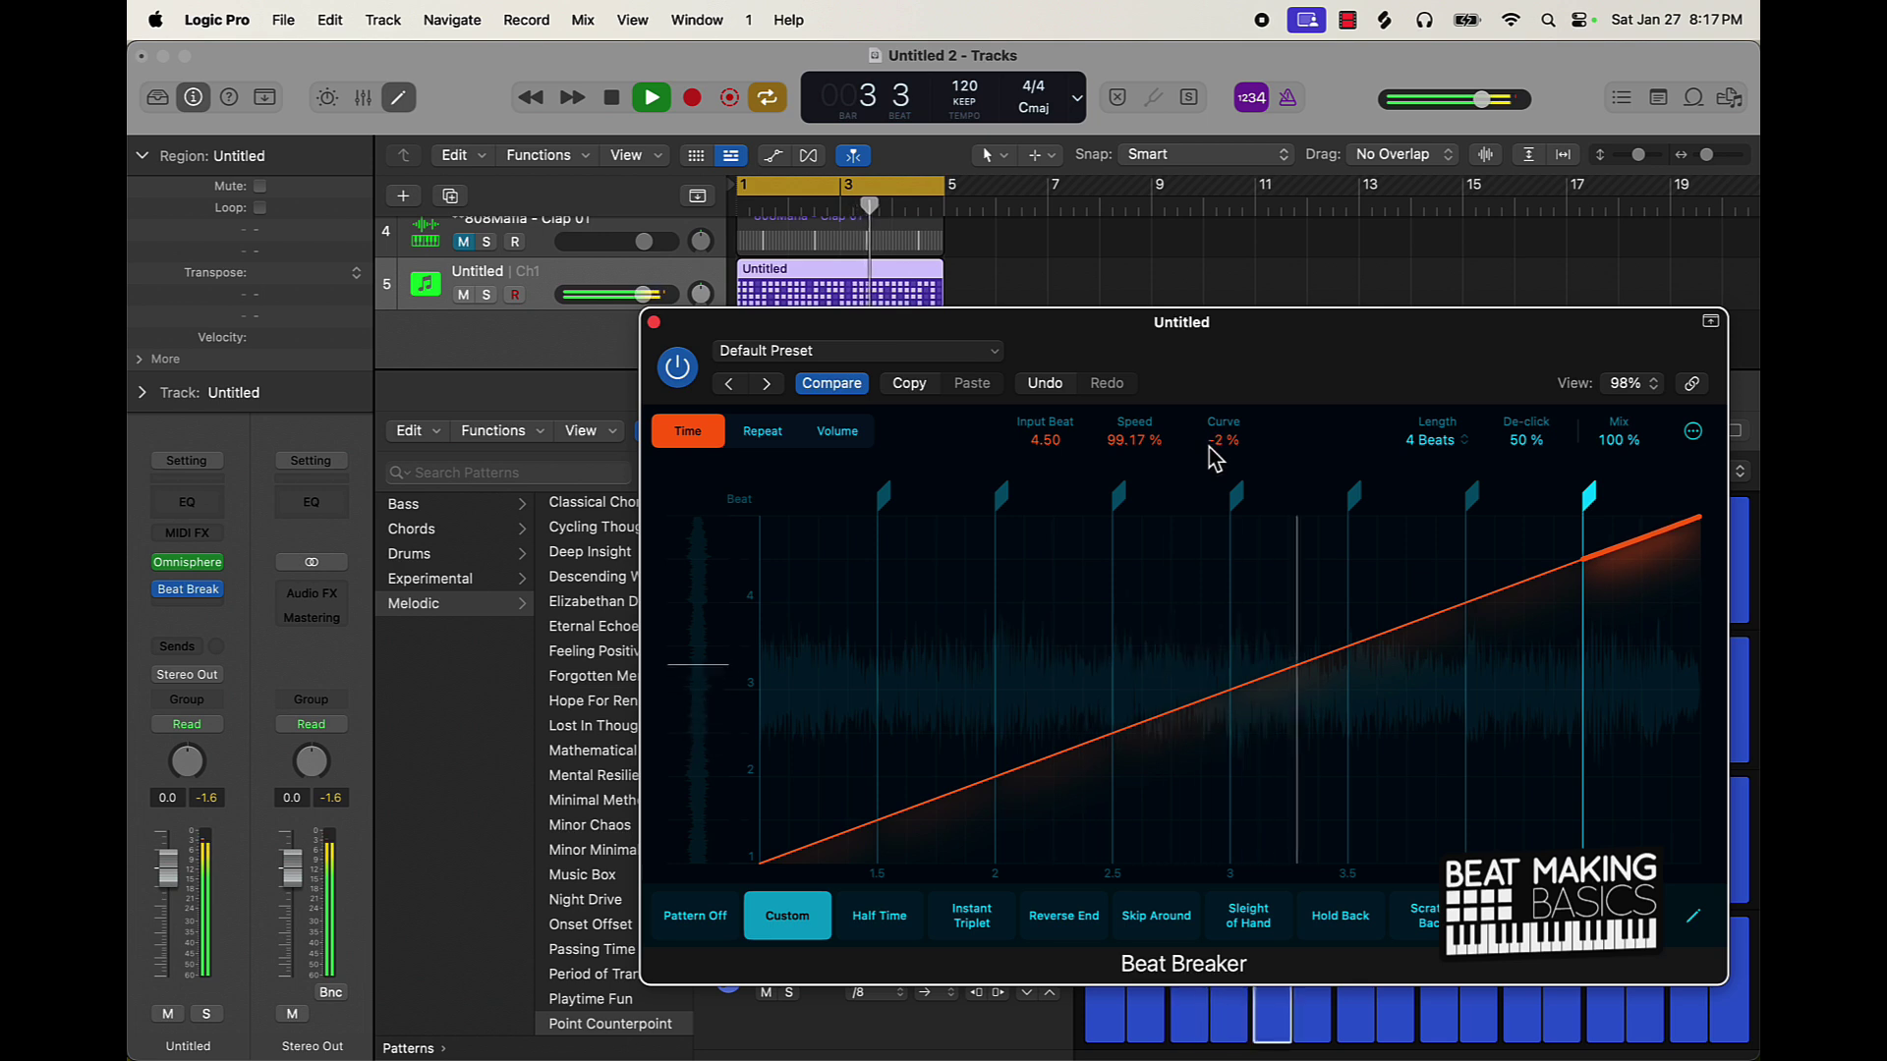
{"action": "mouse_move", "coordinate": [1211, 446]}
{"action": "left_mouse_down"}
{"action": "mouse_move", "coordinate": [1243, 502]}
{"action": "mouse_move", "coordinate": [1224, 399]}
{"action": "mouse_move", "coordinate": [1135, 483]}
{"action": "mouse_move", "coordinate": [1135, 465]}
{"action": "left_mouse_up"}
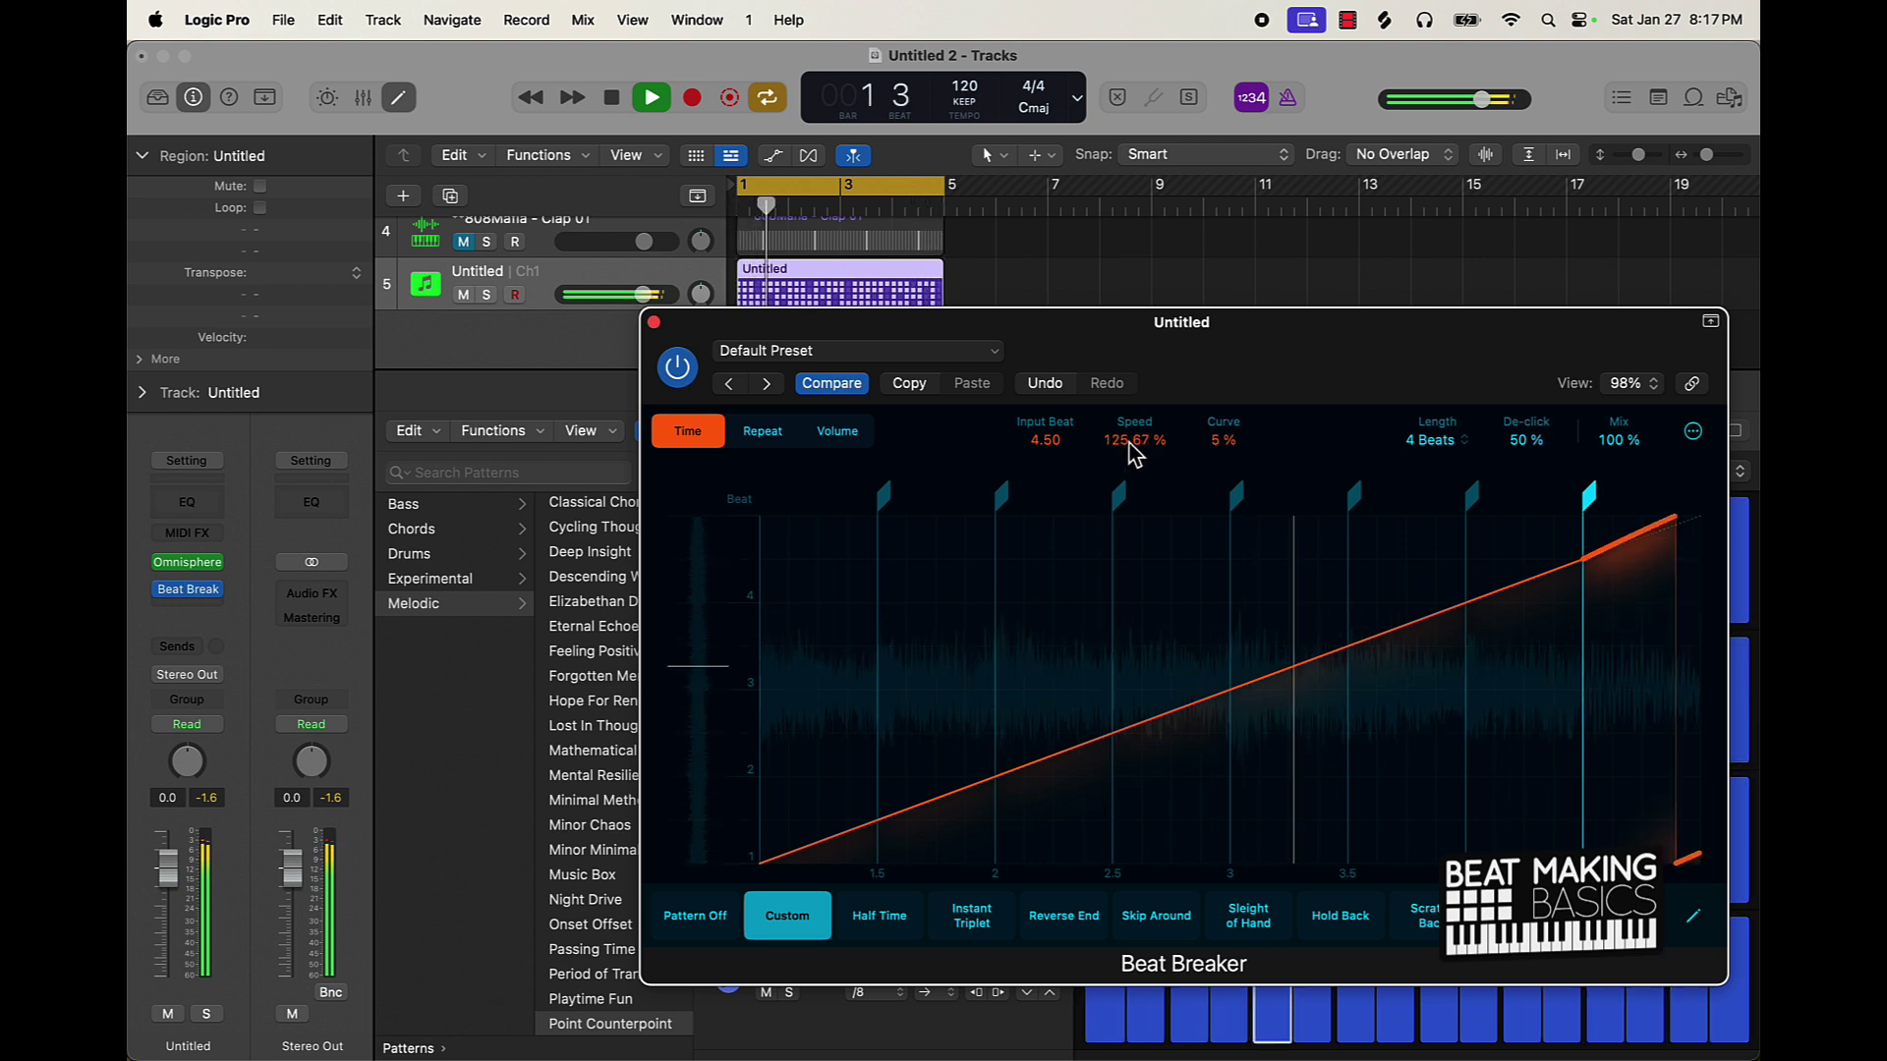
{"action": "left_click_drag", "start_coordinate": [1132, 447], "coordinate": [1132, 468]}
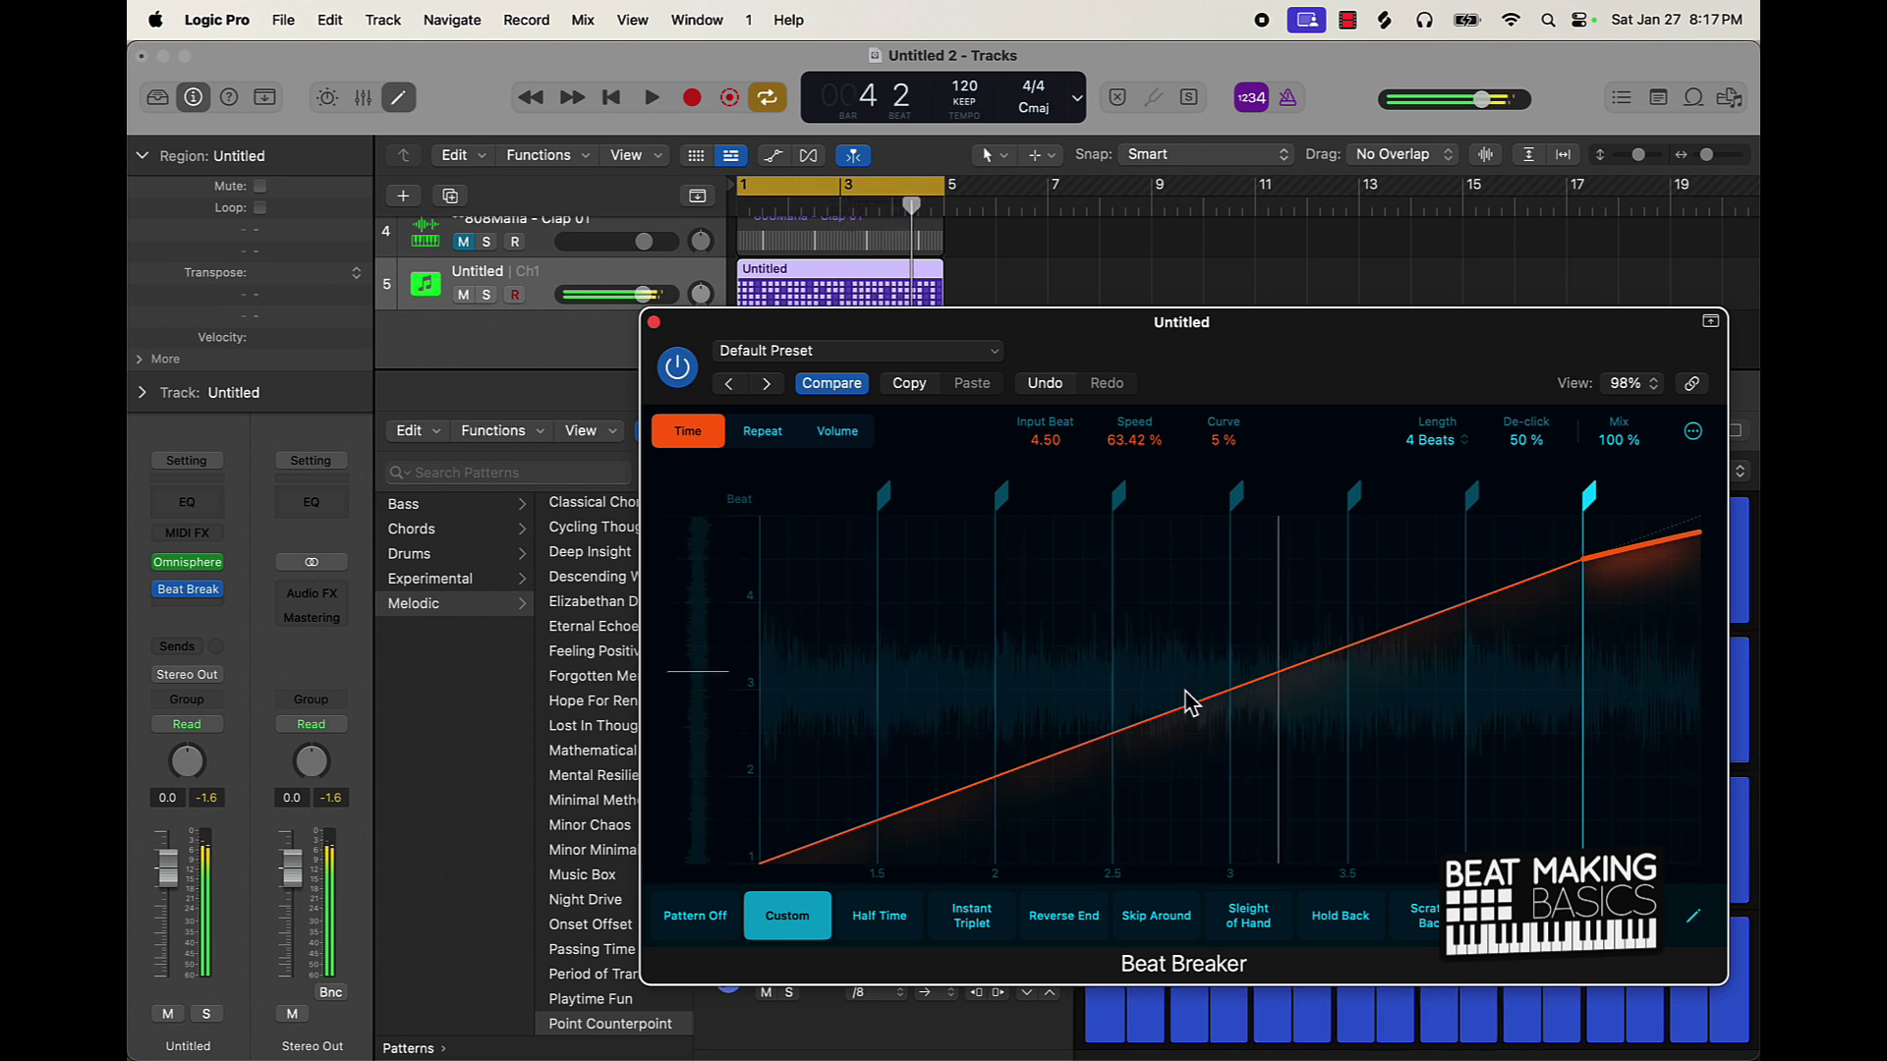
Step: Set the Beat Breaker slice at beat 2.5 to repeat 4 times
{"action": "left_click", "coordinate": [763, 430]}
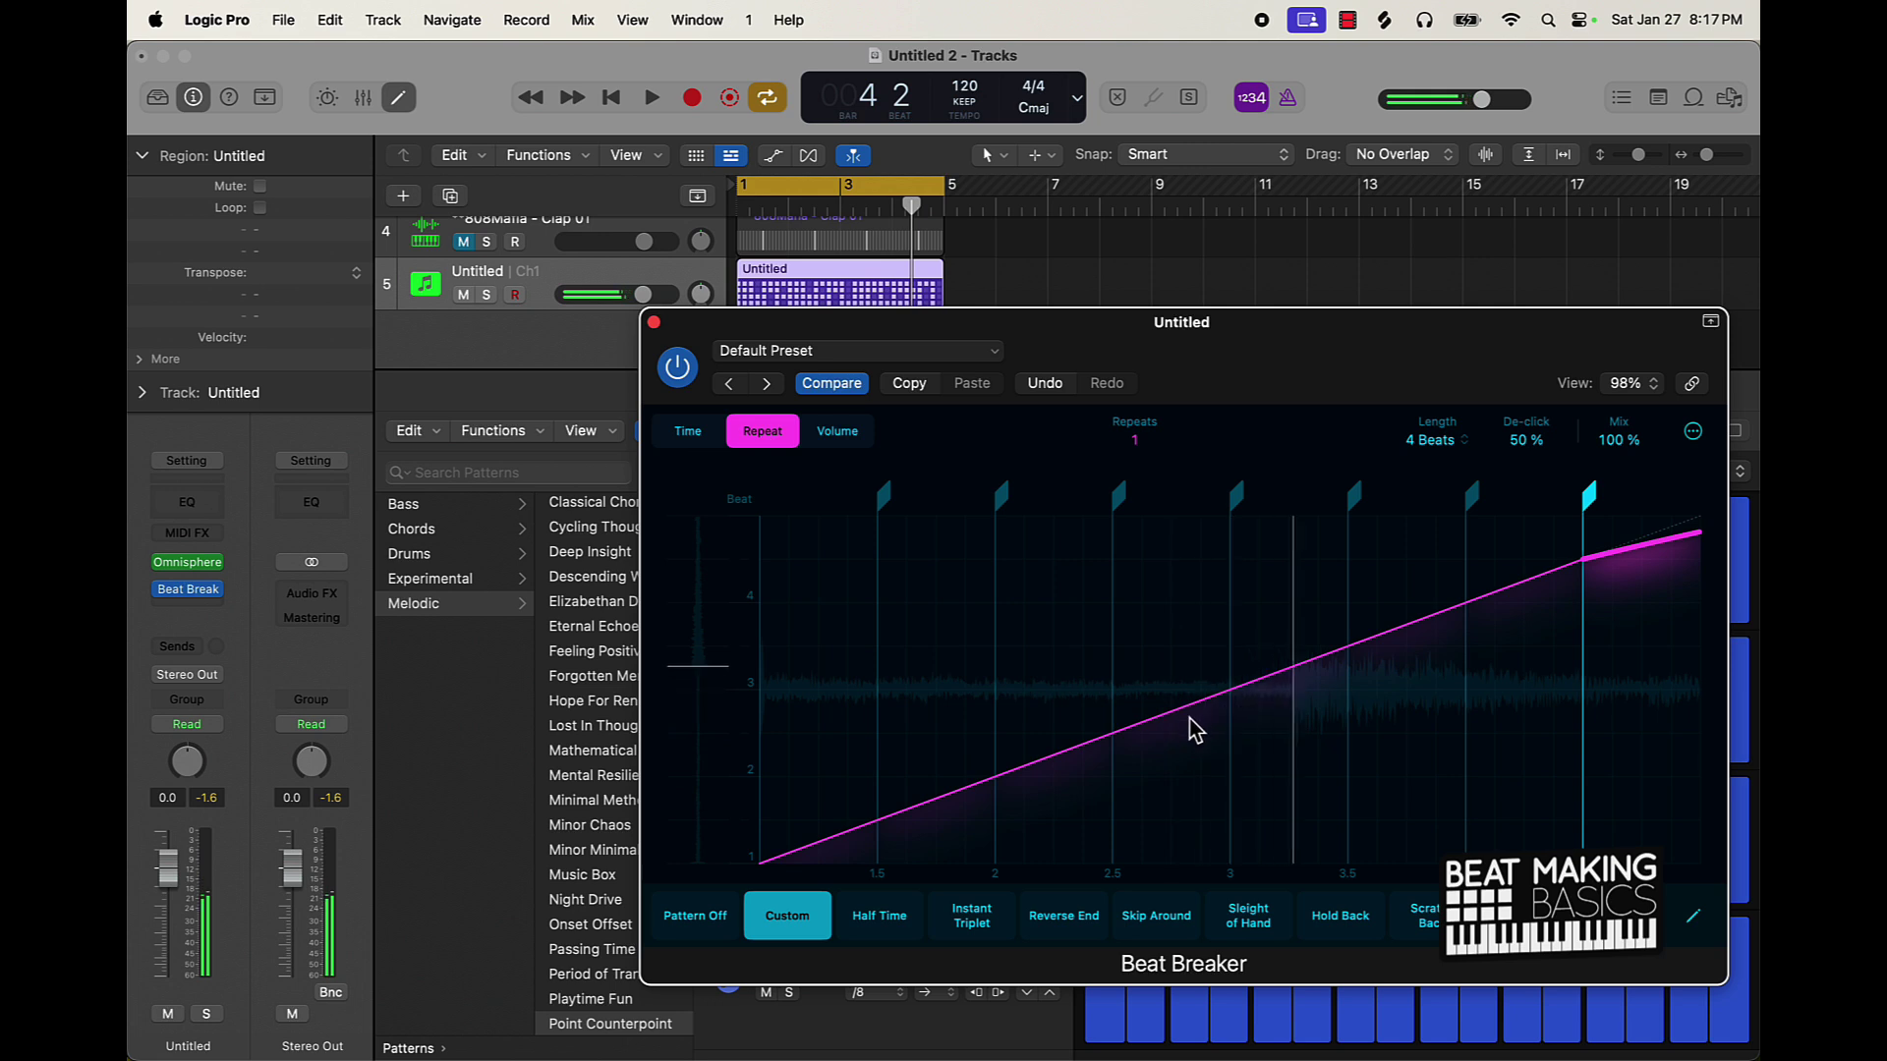
{"action": "left_click_drag", "start_coordinate": [1194, 730], "coordinate": [1179, 649]}
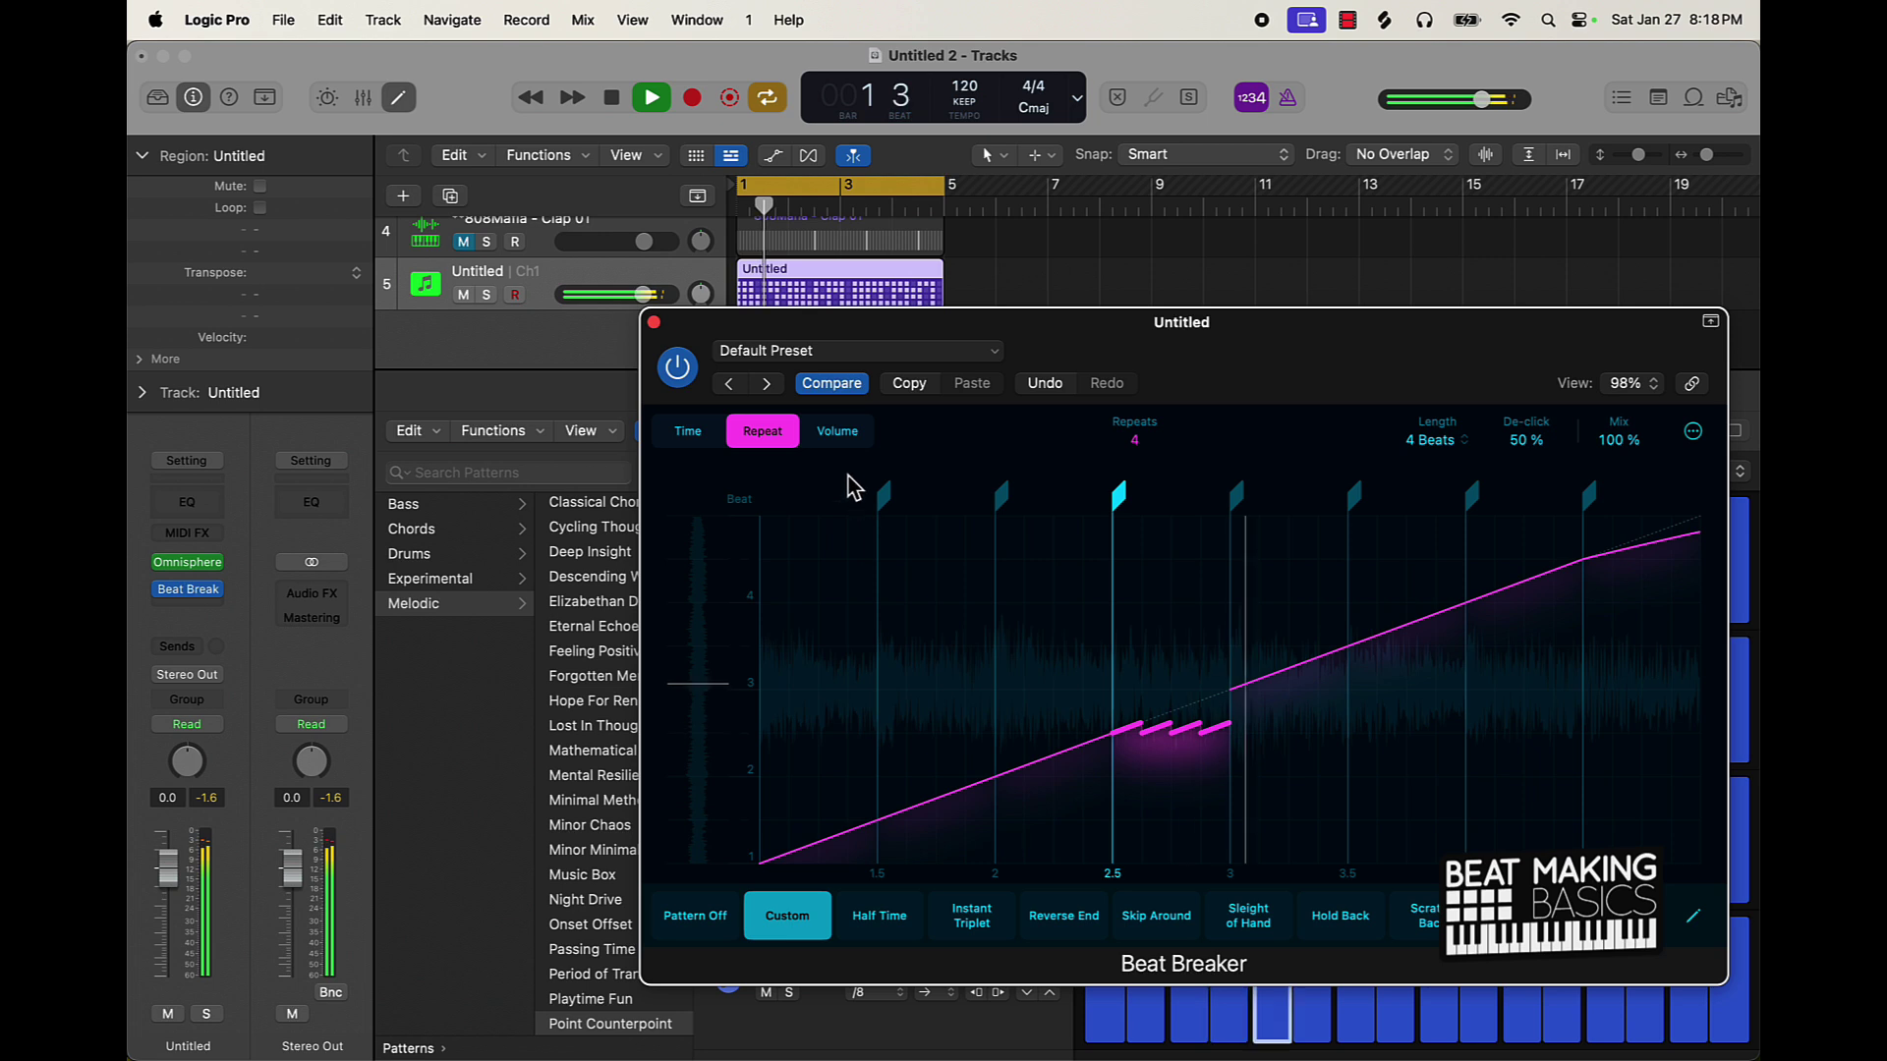
{"action": "left_click", "coordinate": [691, 431]}
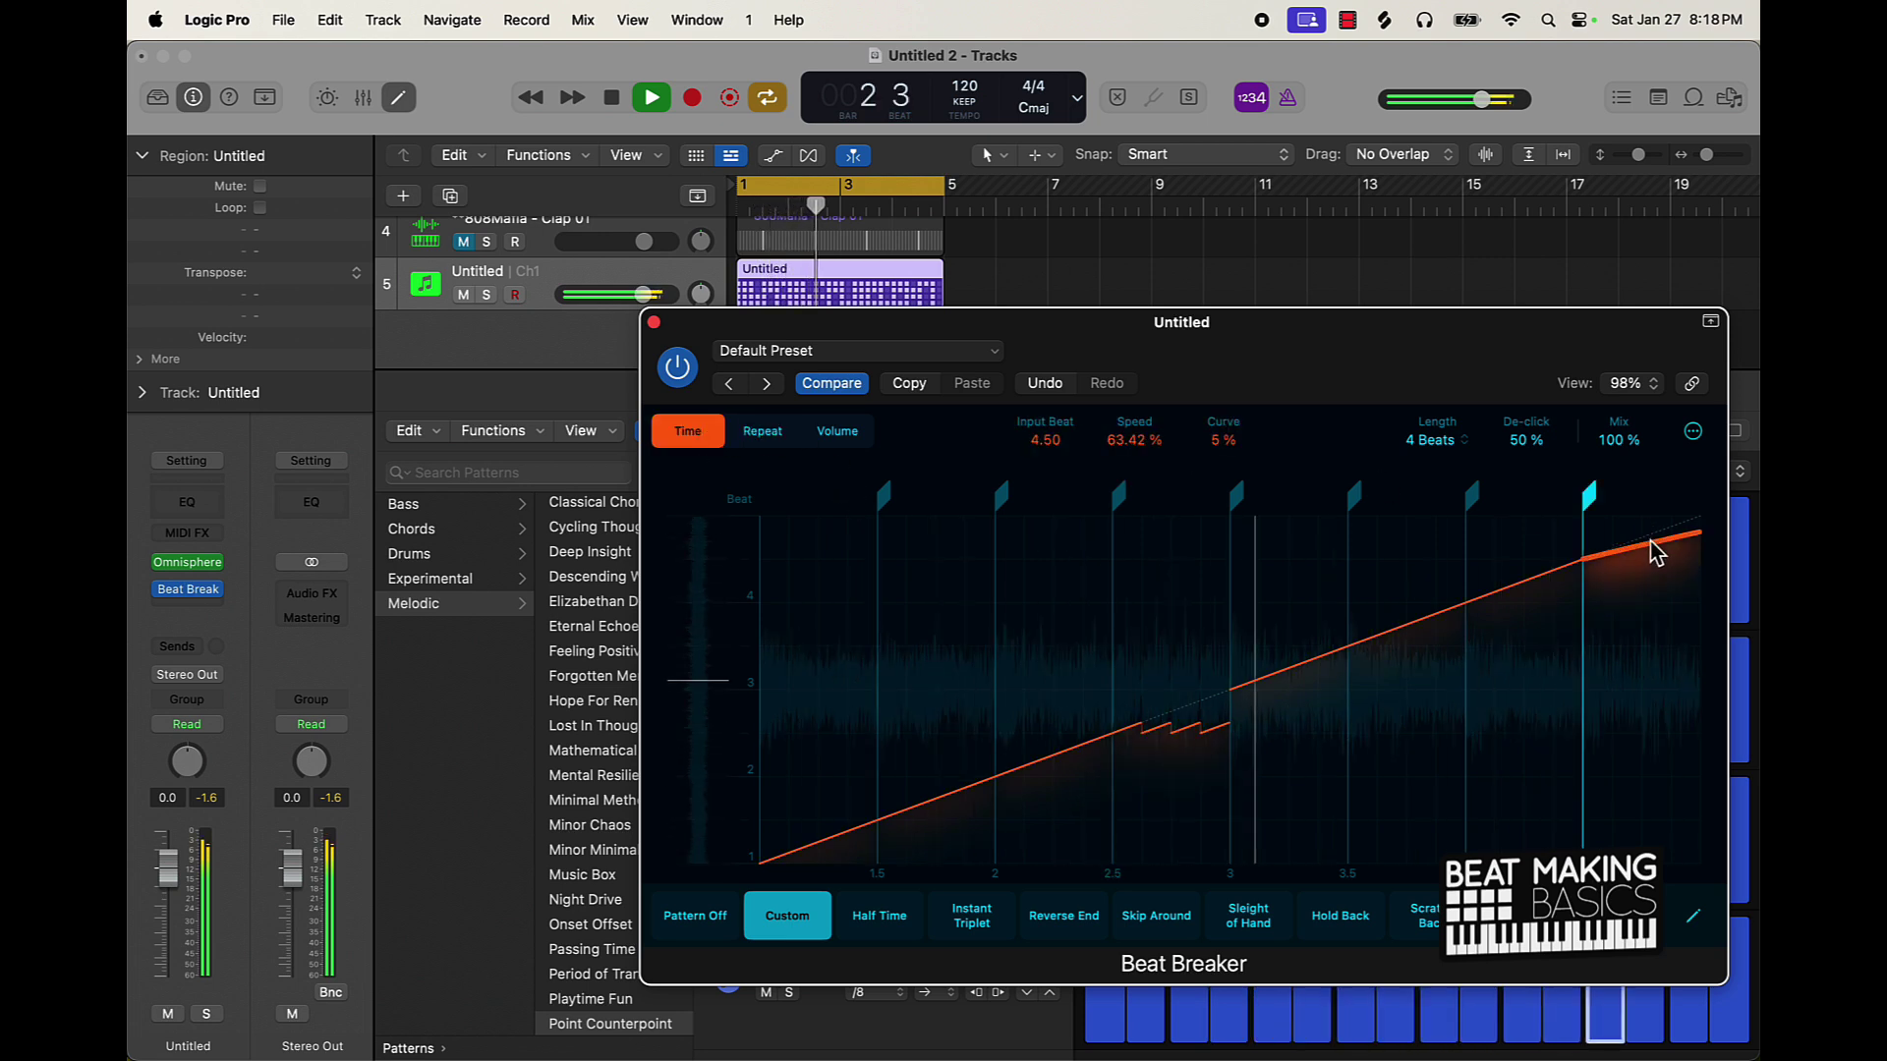
Step: Tune the last Beat Breaker segment to 57.50% speed with an 11% curve
{"action": "left_click_drag", "start_coordinate": [1235, 443], "coordinate": [1224, 470]}
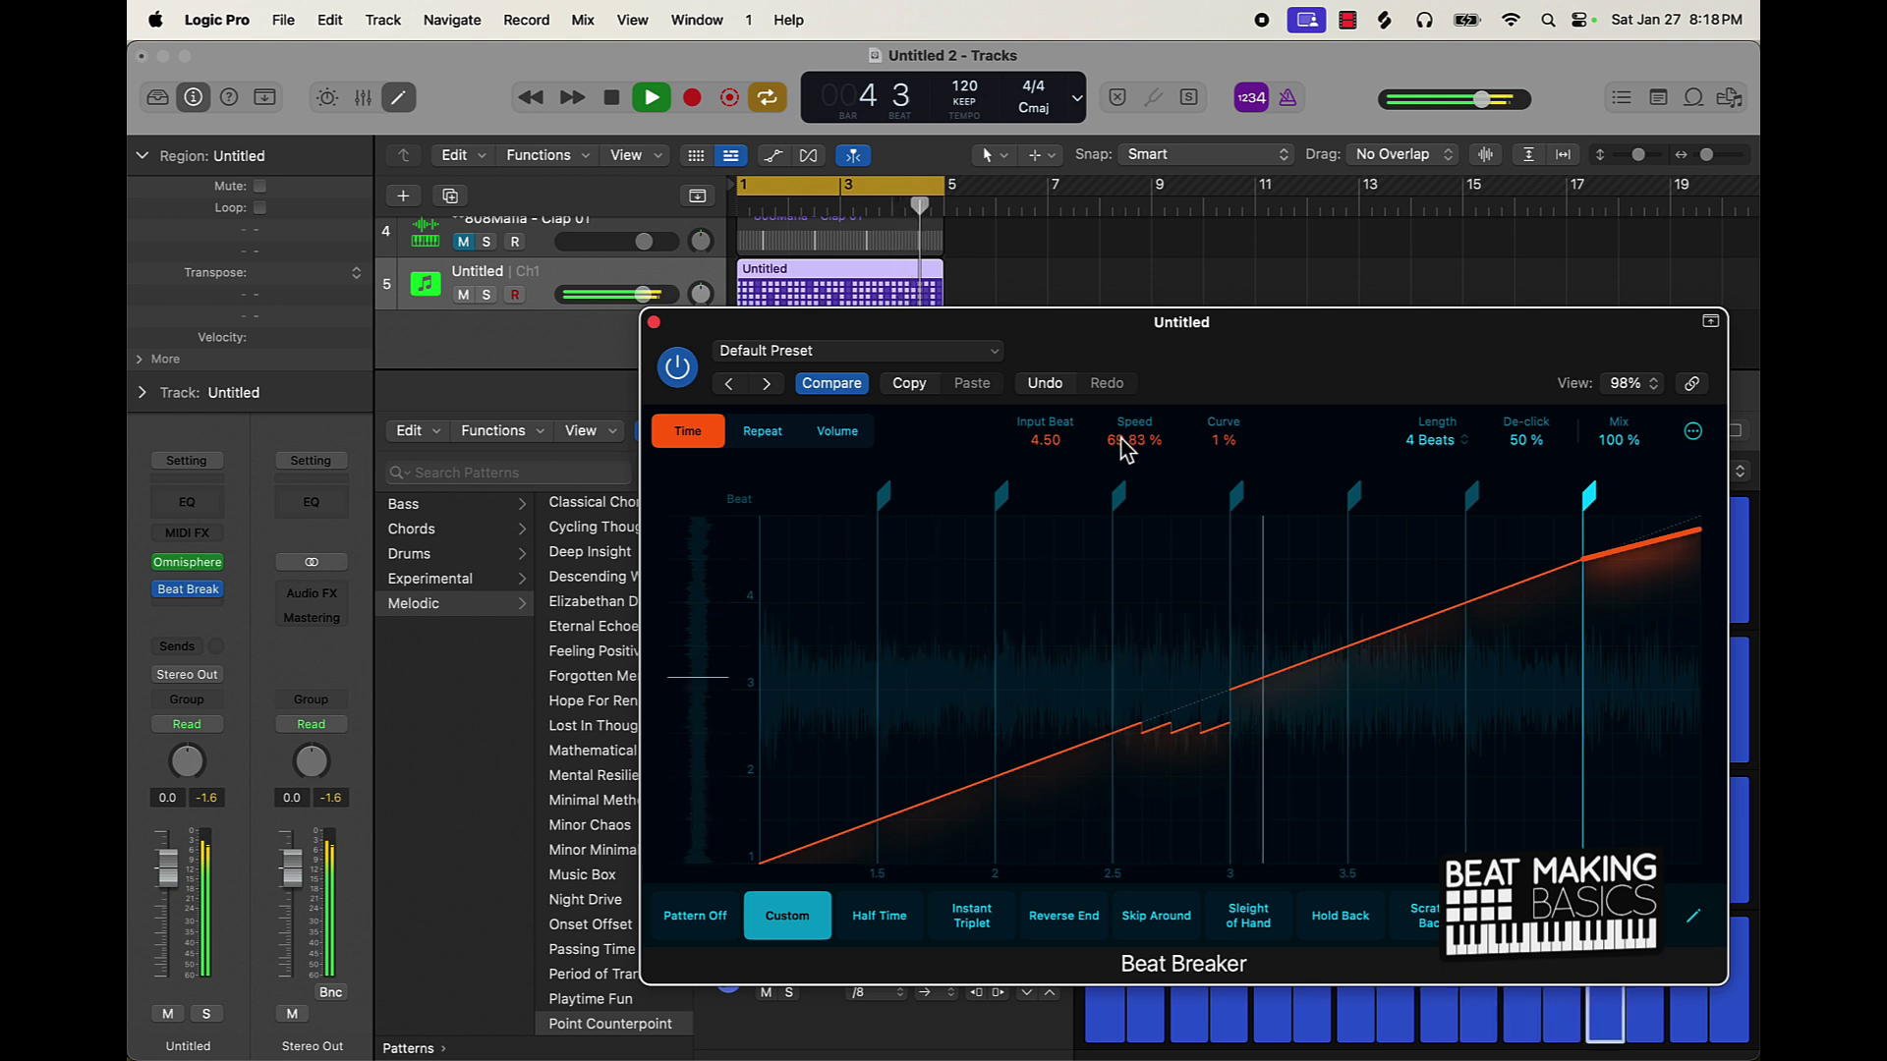
{"action": "left_click_drag", "start_coordinate": [1136, 440], "coordinate": [1128, 429]}
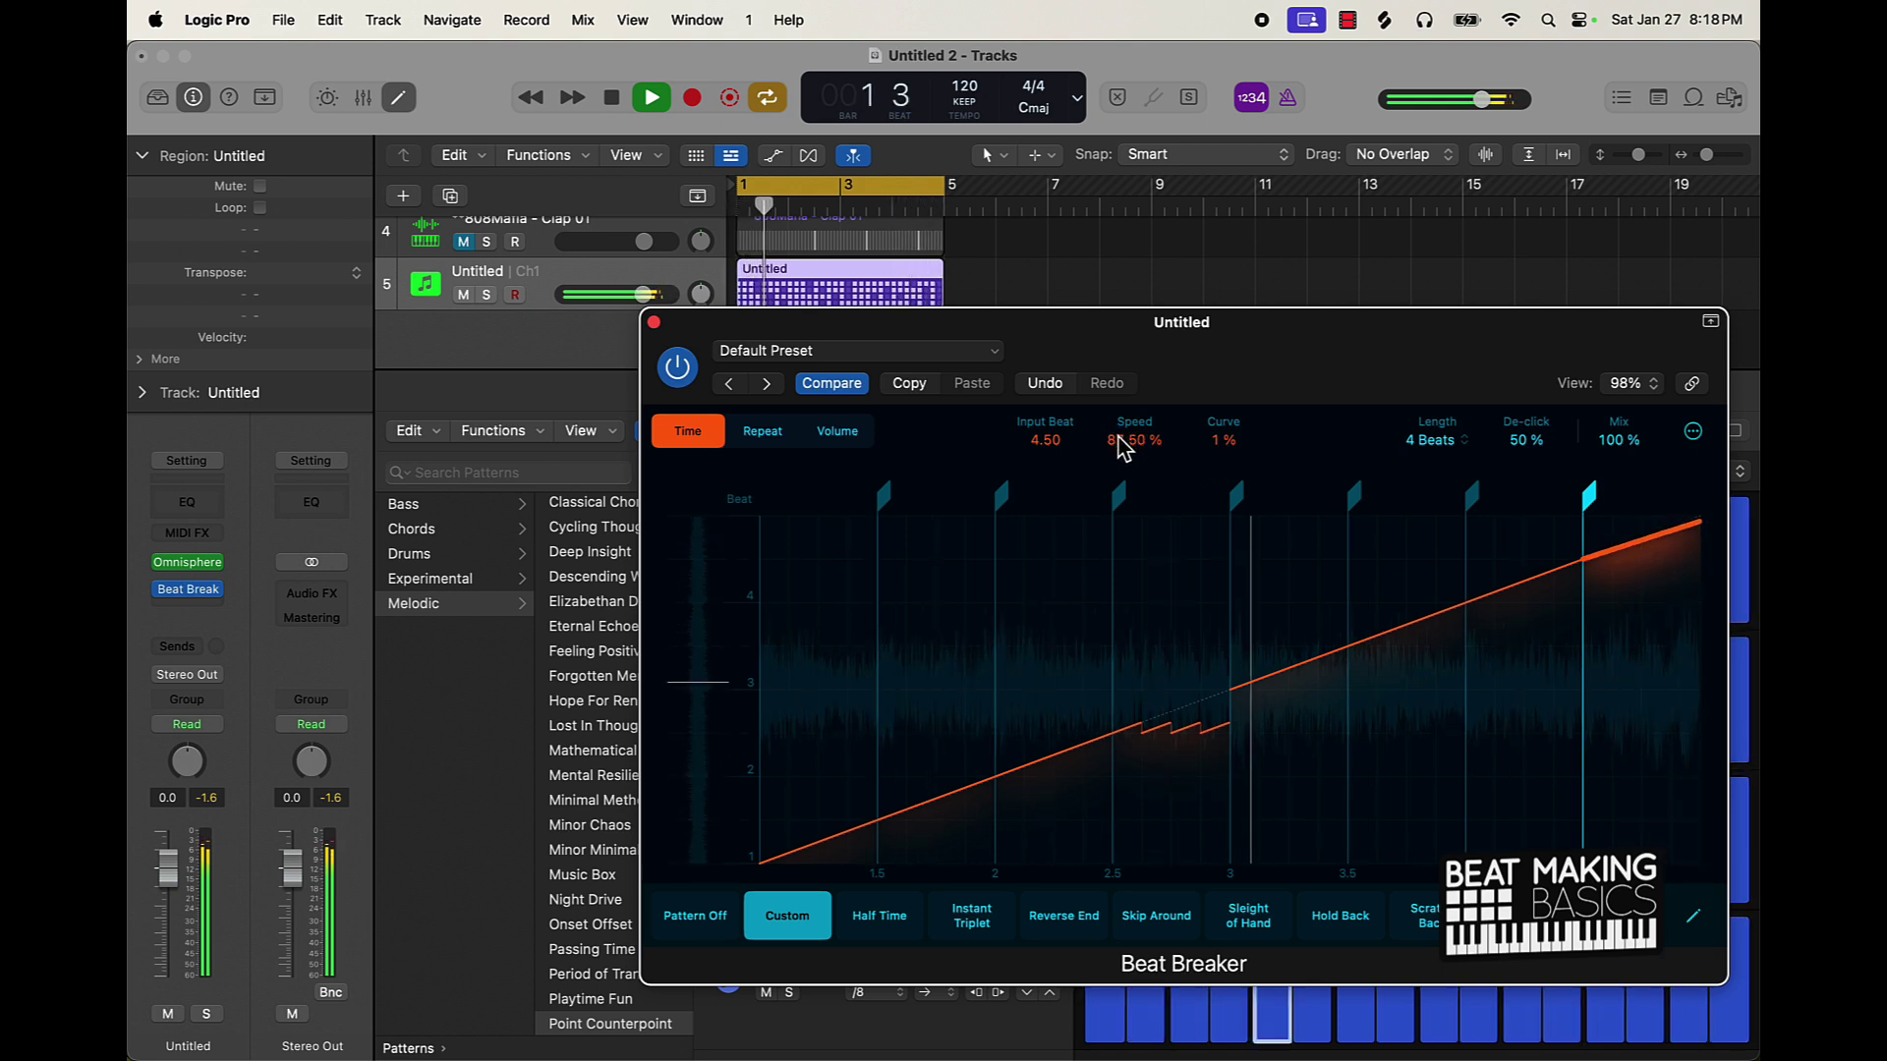
{"action": "mouse_move", "coordinate": [1224, 442]}
{"action": "left_mouse_down"}
{"action": "mouse_move", "coordinate": [1227, 466]}
{"action": "mouse_move", "coordinate": [1224, 450]}
{"action": "left_mouse_up"}
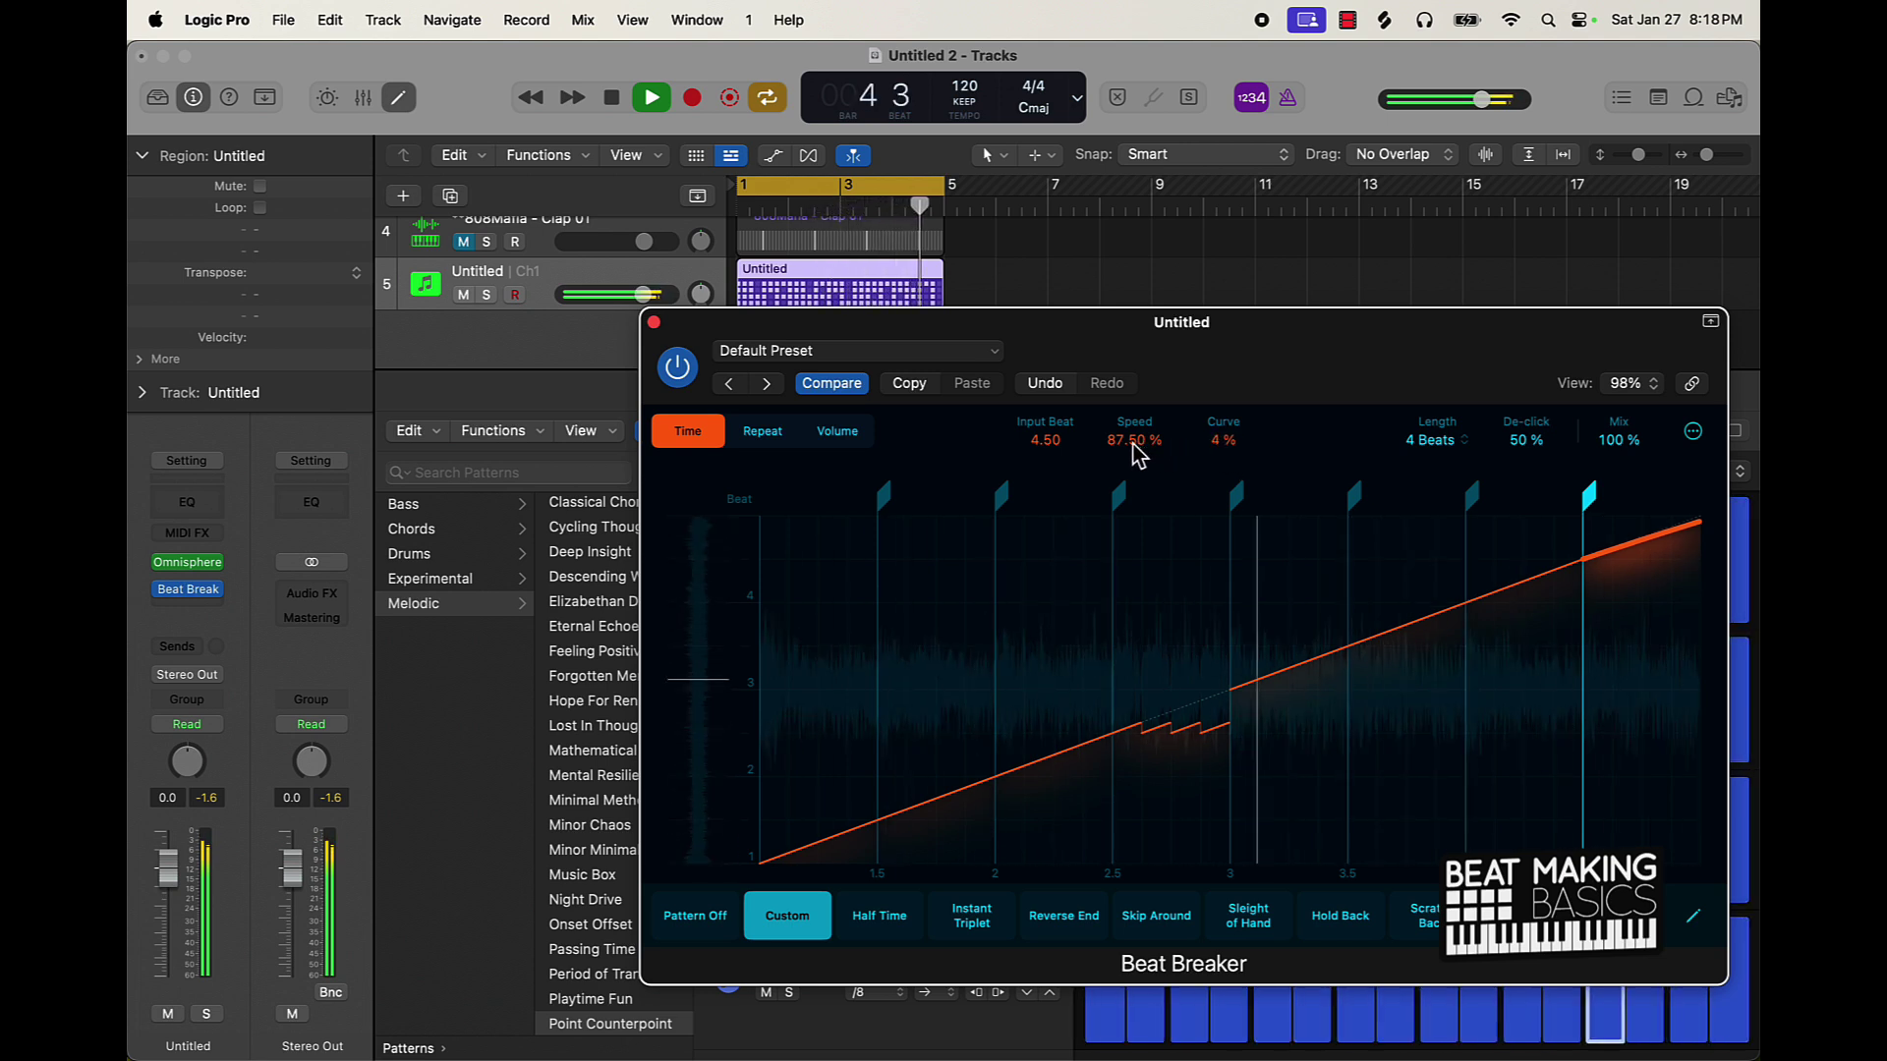
{"action": "left_click_drag", "start_coordinate": [1137, 442], "coordinate": [1138, 472]}
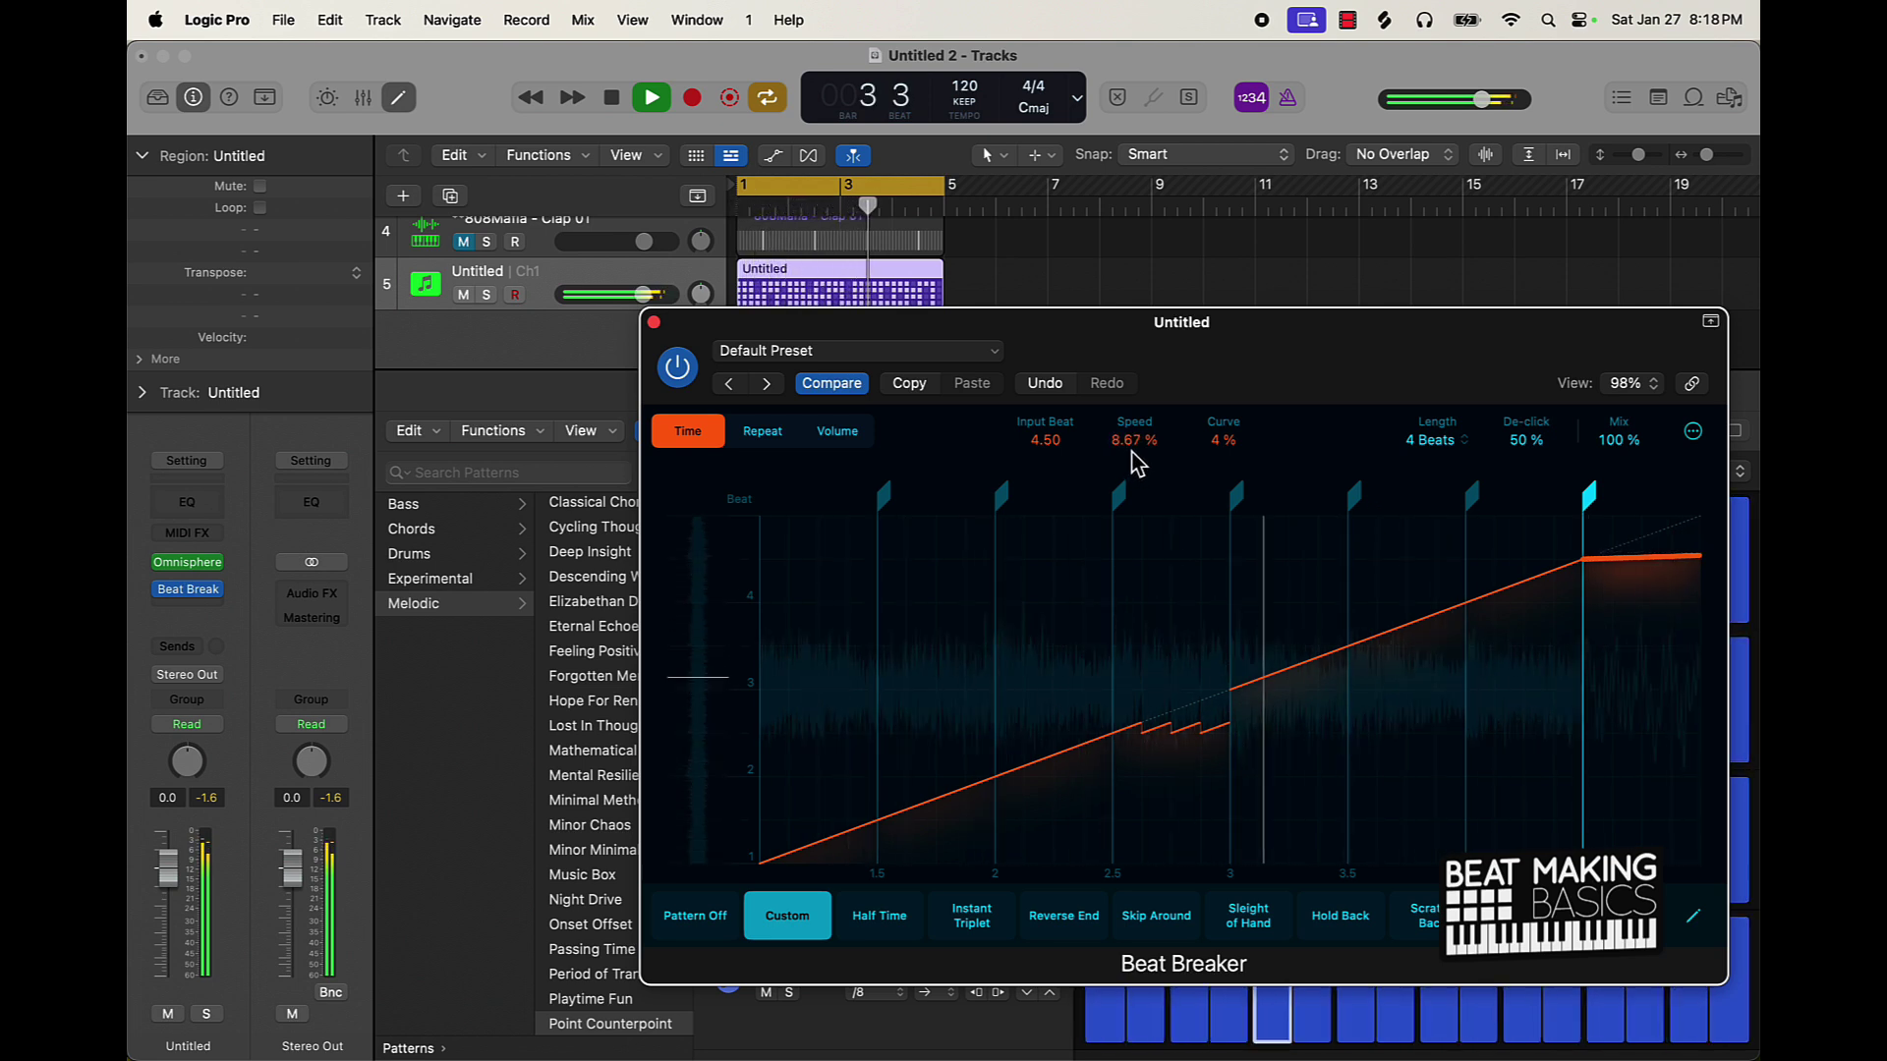
{"action": "left_click_drag", "start_coordinate": [1135, 465], "coordinate": [1124, 439]}
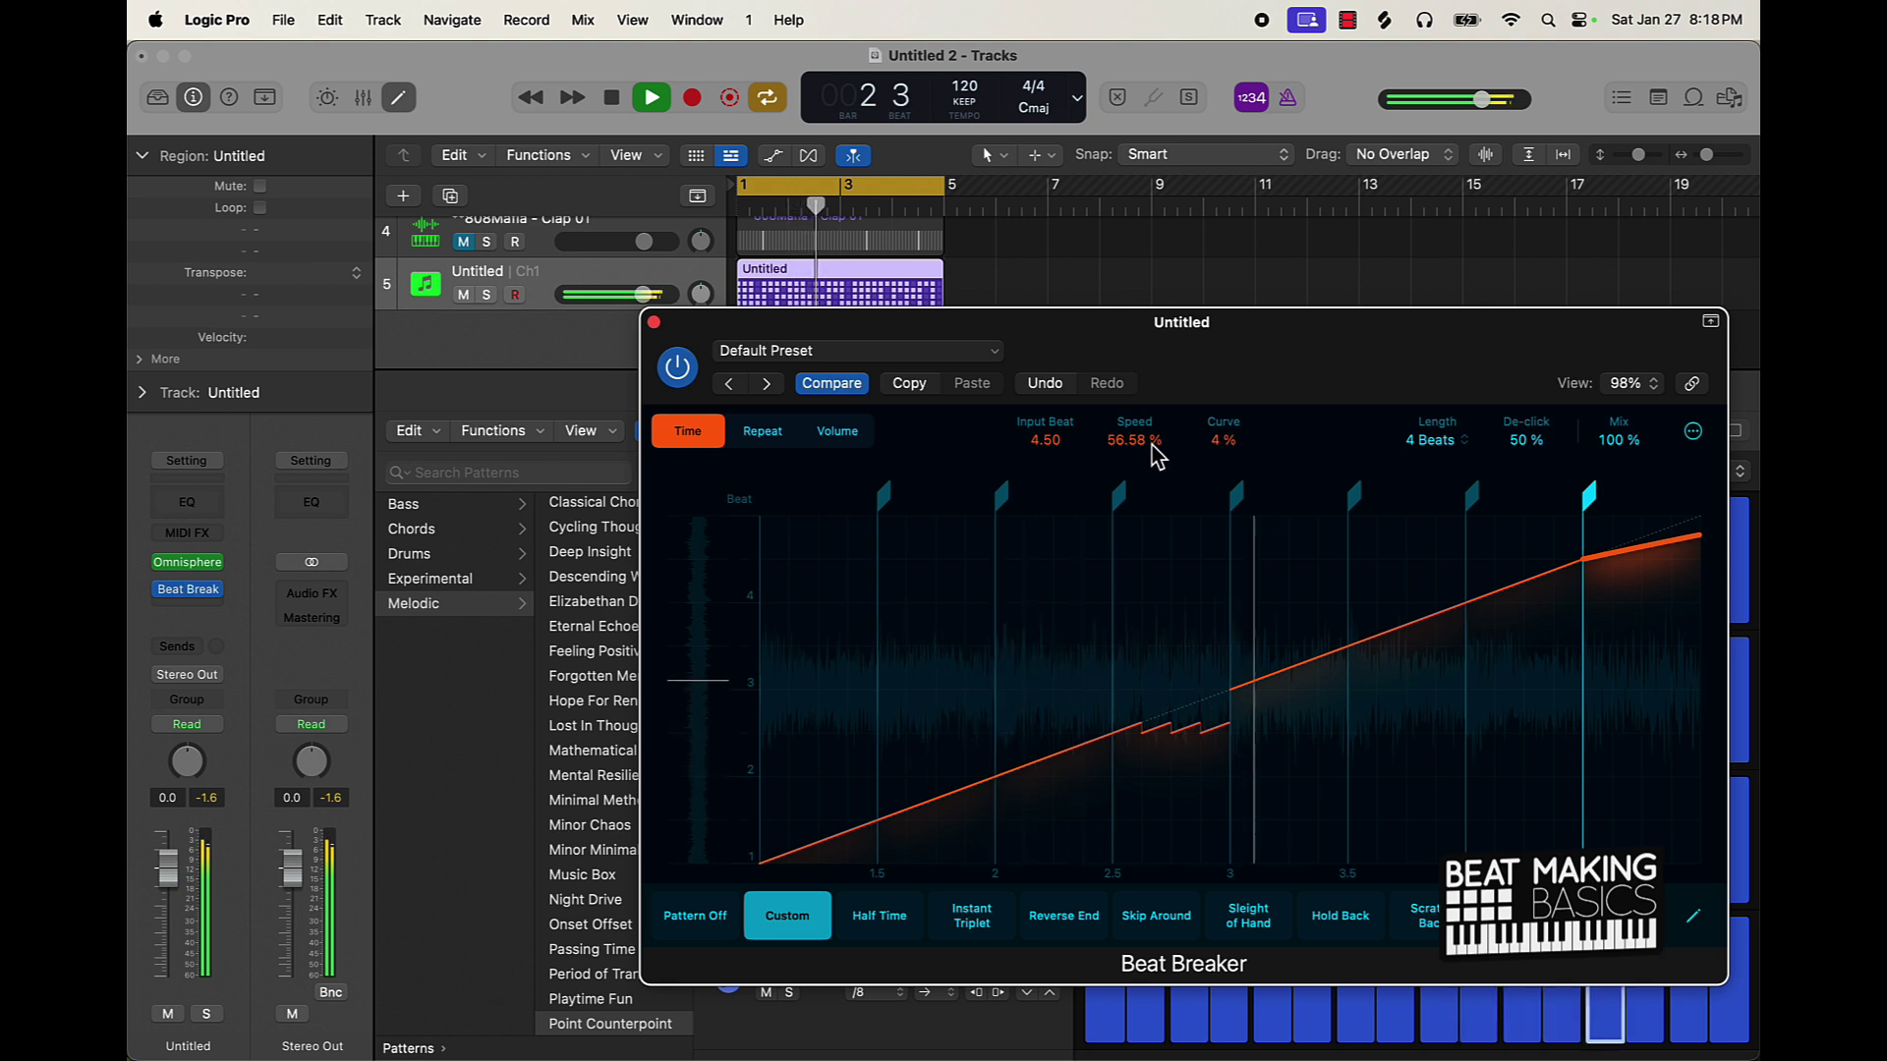
{"action": "left_click_drag", "start_coordinate": [1155, 452], "coordinate": [1154, 449]}
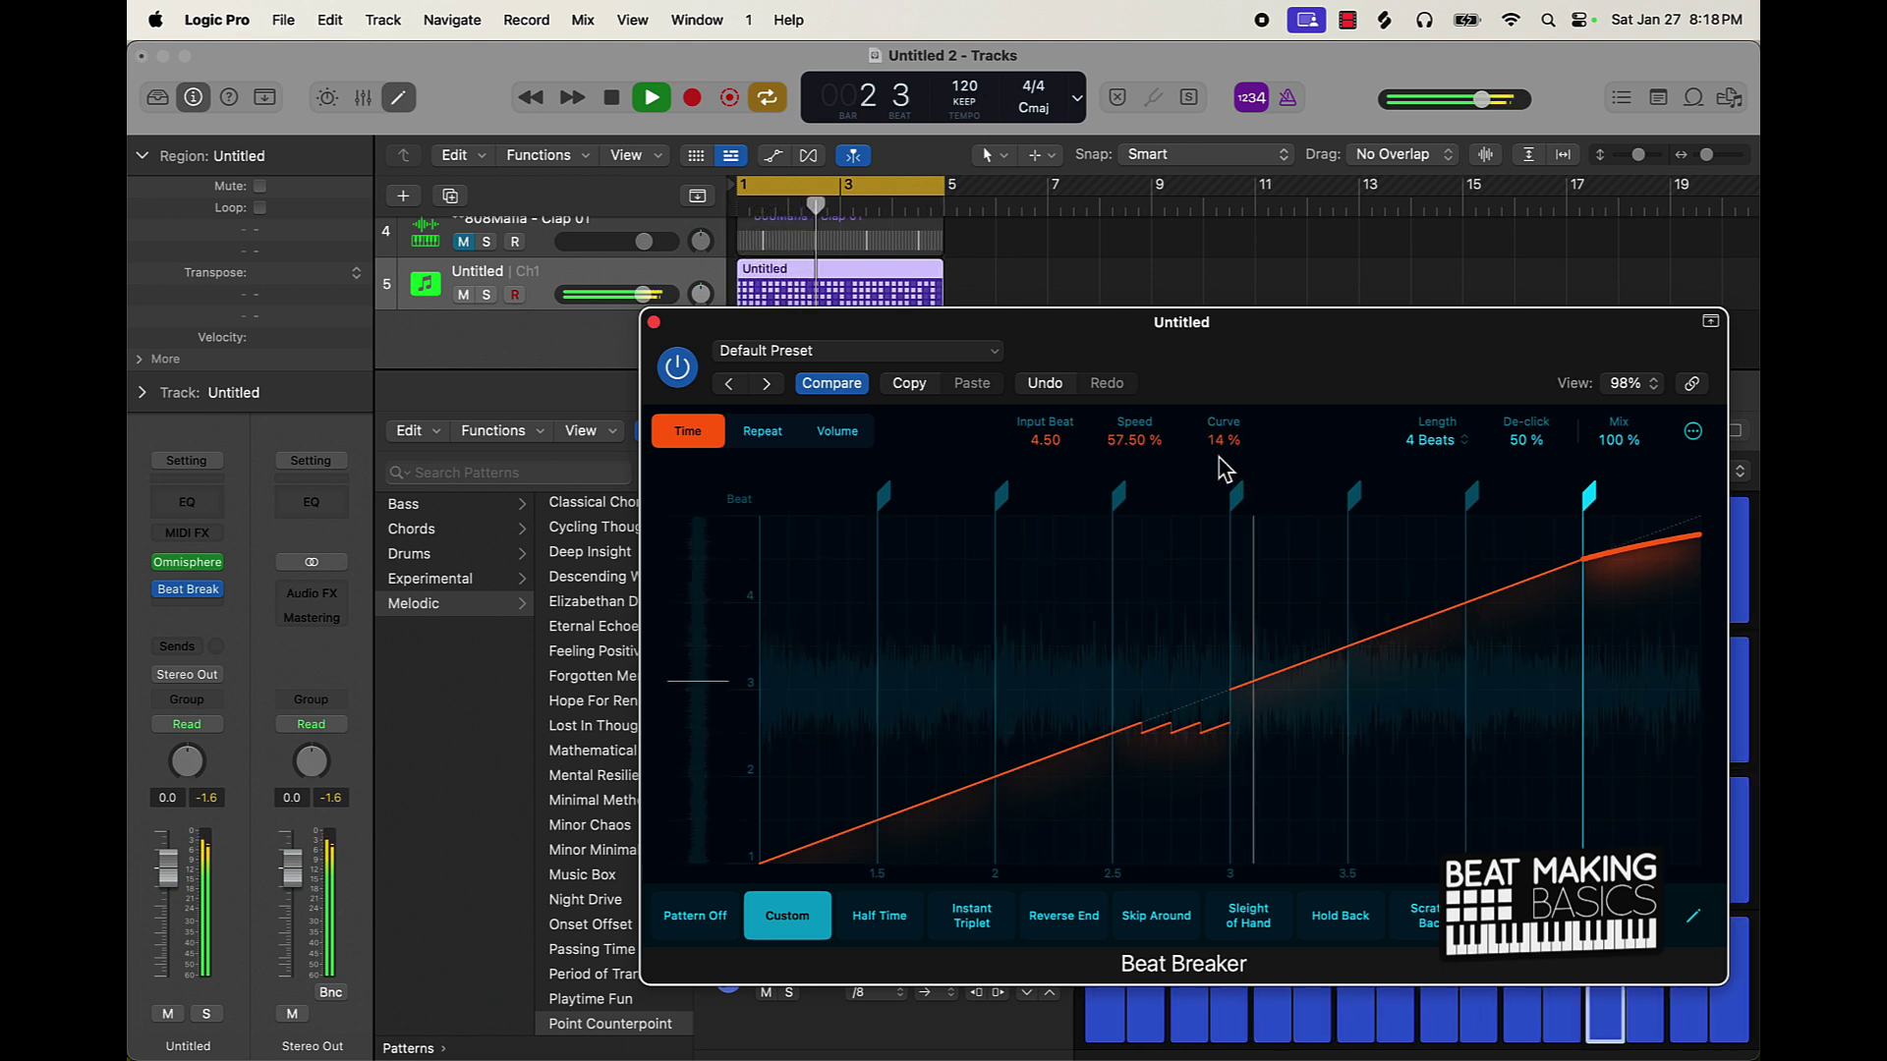
{"action": "left_click_drag", "start_coordinate": [1224, 442], "coordinate": [1209, 411]}
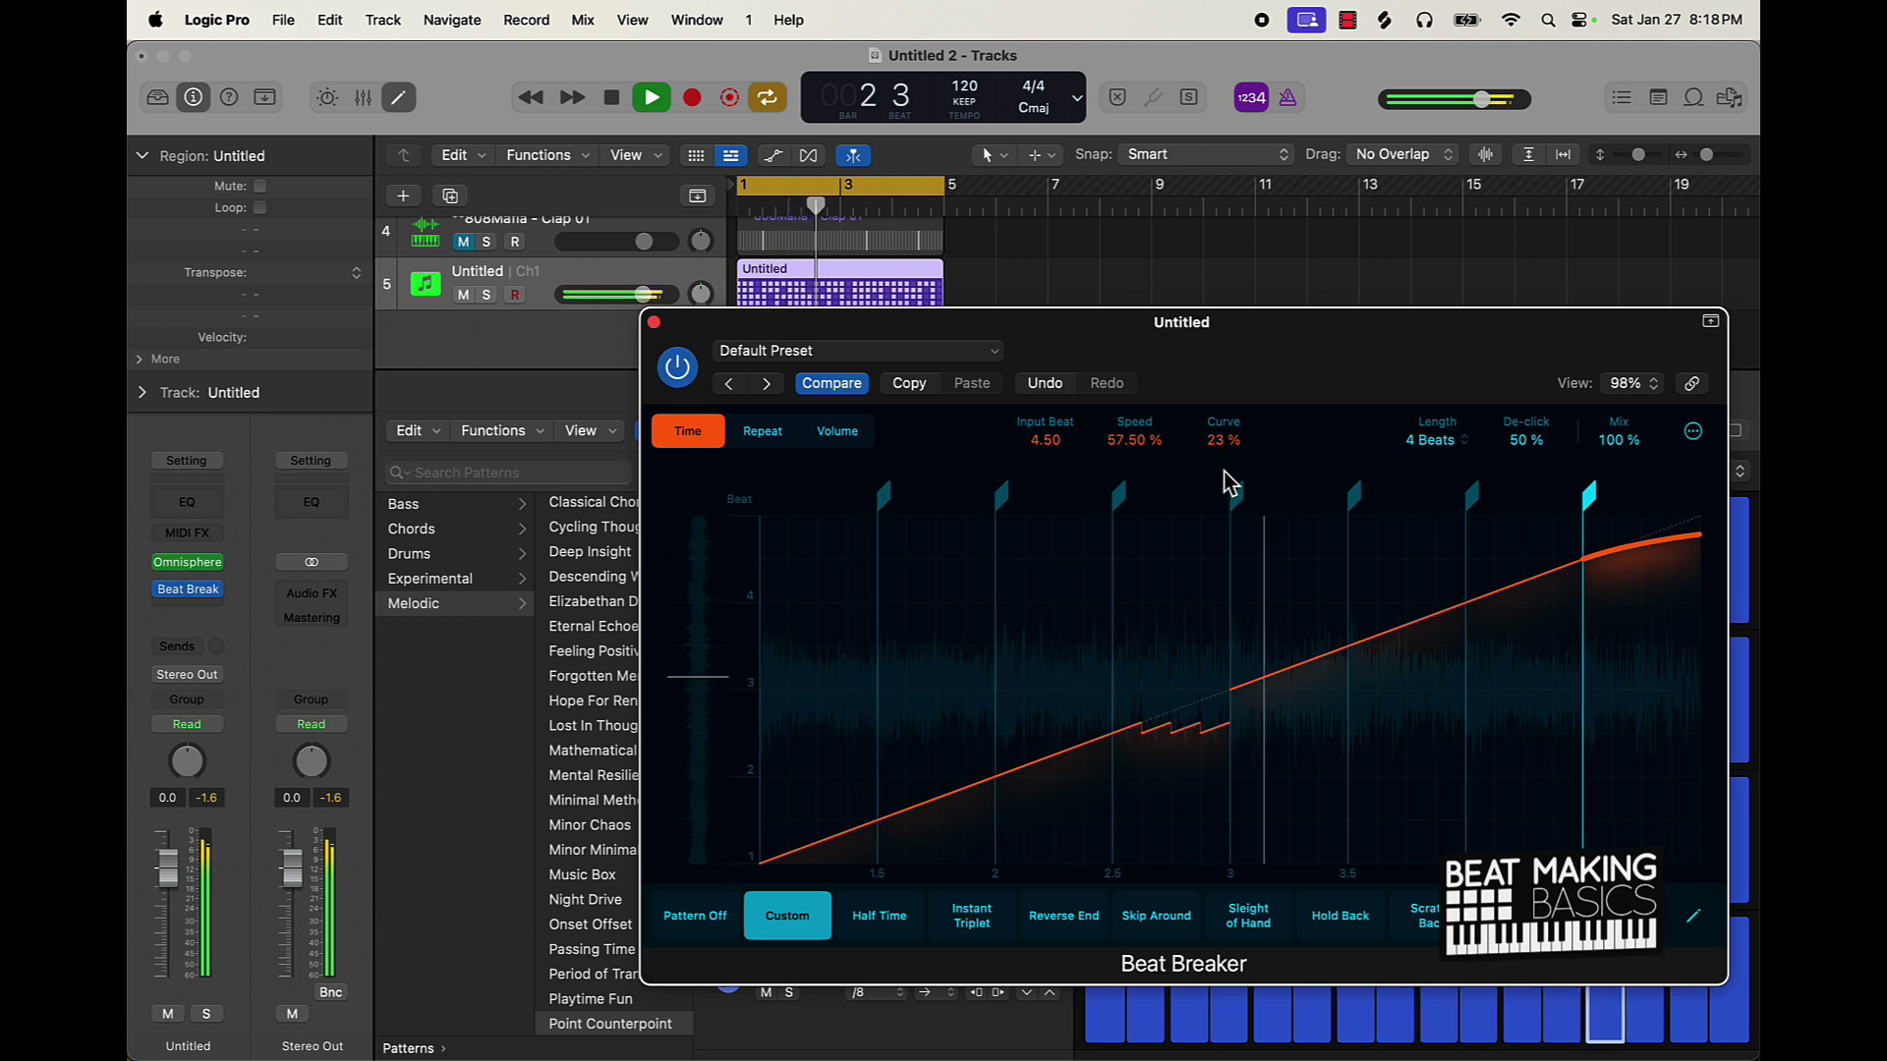
{"action": "left_click_drag", "start_coordinate": [1224, 445], "coordinate": [1222, 466]}
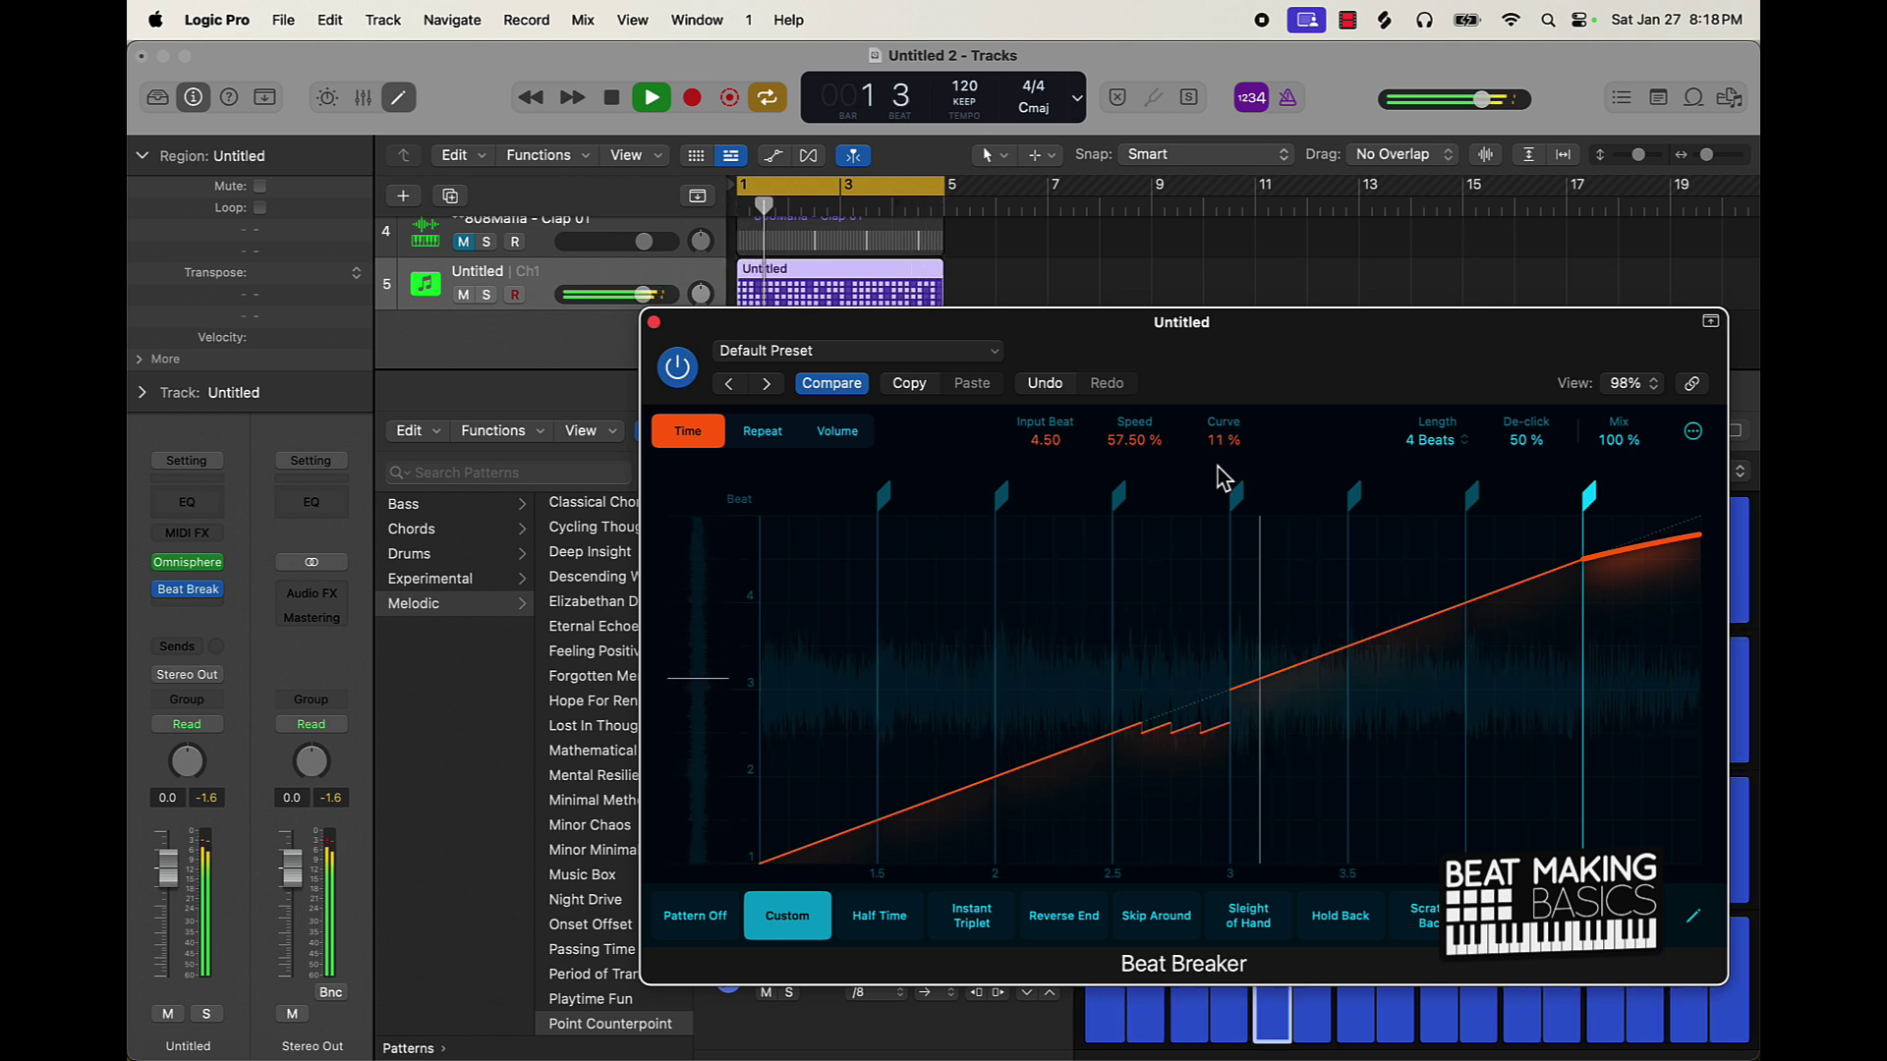
{"action": "left_click_drag", "start_coordinate": [1225, 480], "coordinate": [1225, 448]}
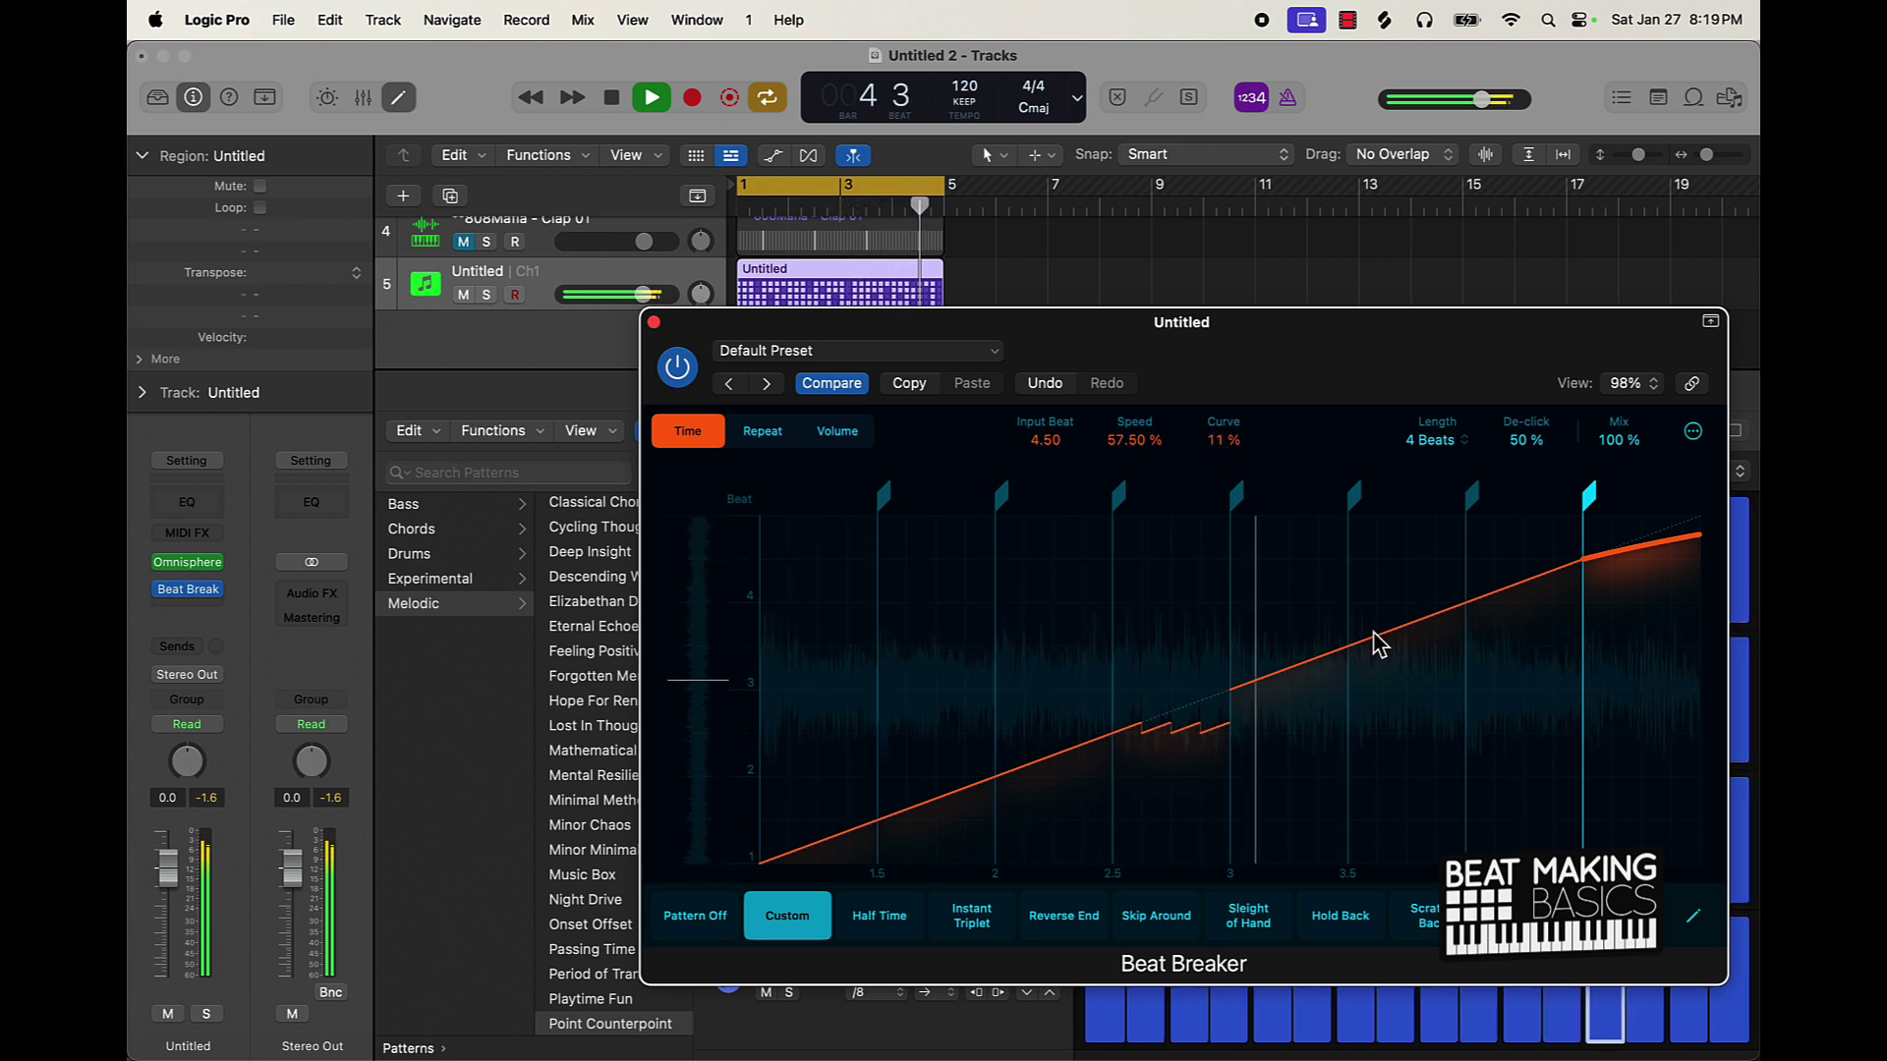
Step: Give the last slice a steep volume fade (slope -471%, curve -63%), then stop playback
{"action": "left_click", "coordinate": [837, 433]}
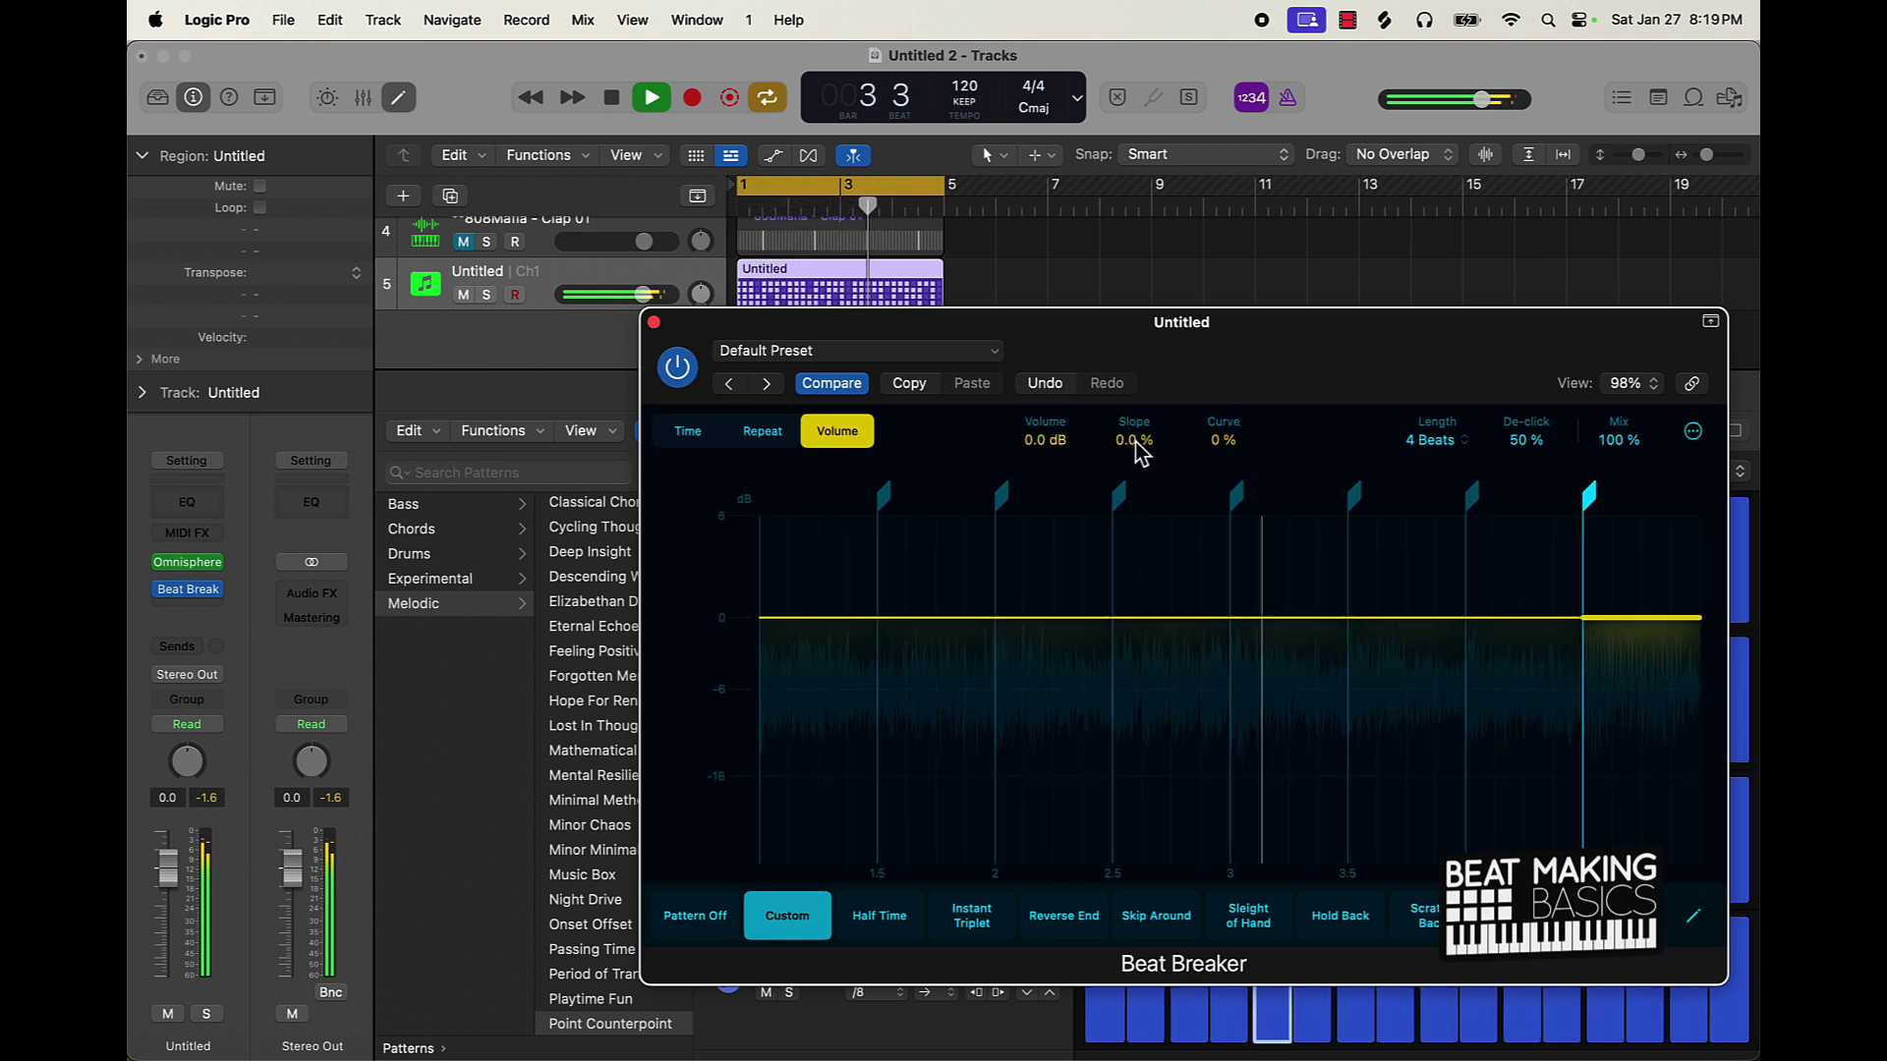
{"action": "mouse_move", "coordinate": [1135, 442]}
{"action": "left_mouse_down"}
{"action": "mouse_move", "coordinate": [1151, 472]}
{"action": "mouse_move", "coordinate": [1210, 364]}
{"action": "mouse_move", "coordinate": [1243, 551]}
{"action": "left_mouse_up"}
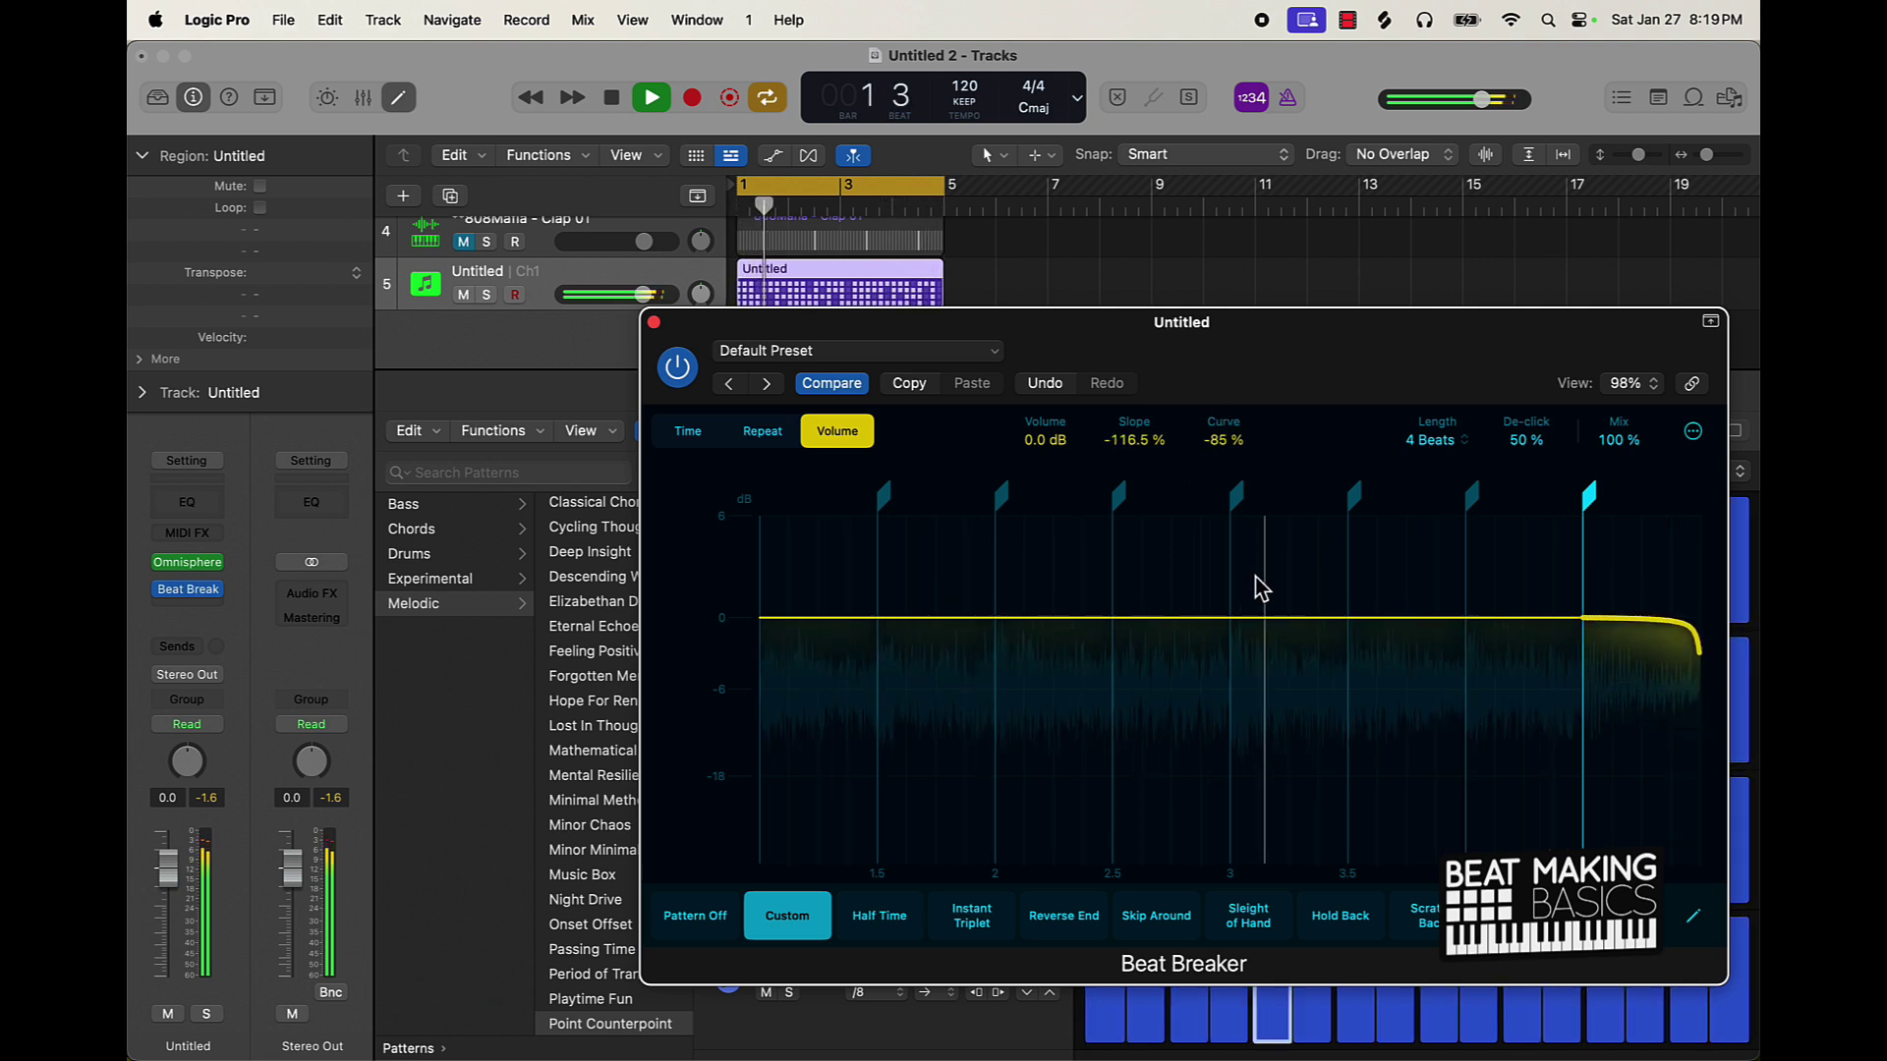
{"action": "left_click_drag", "start_coordinate": [1136, 440], "coordinate": [1177, 515]}
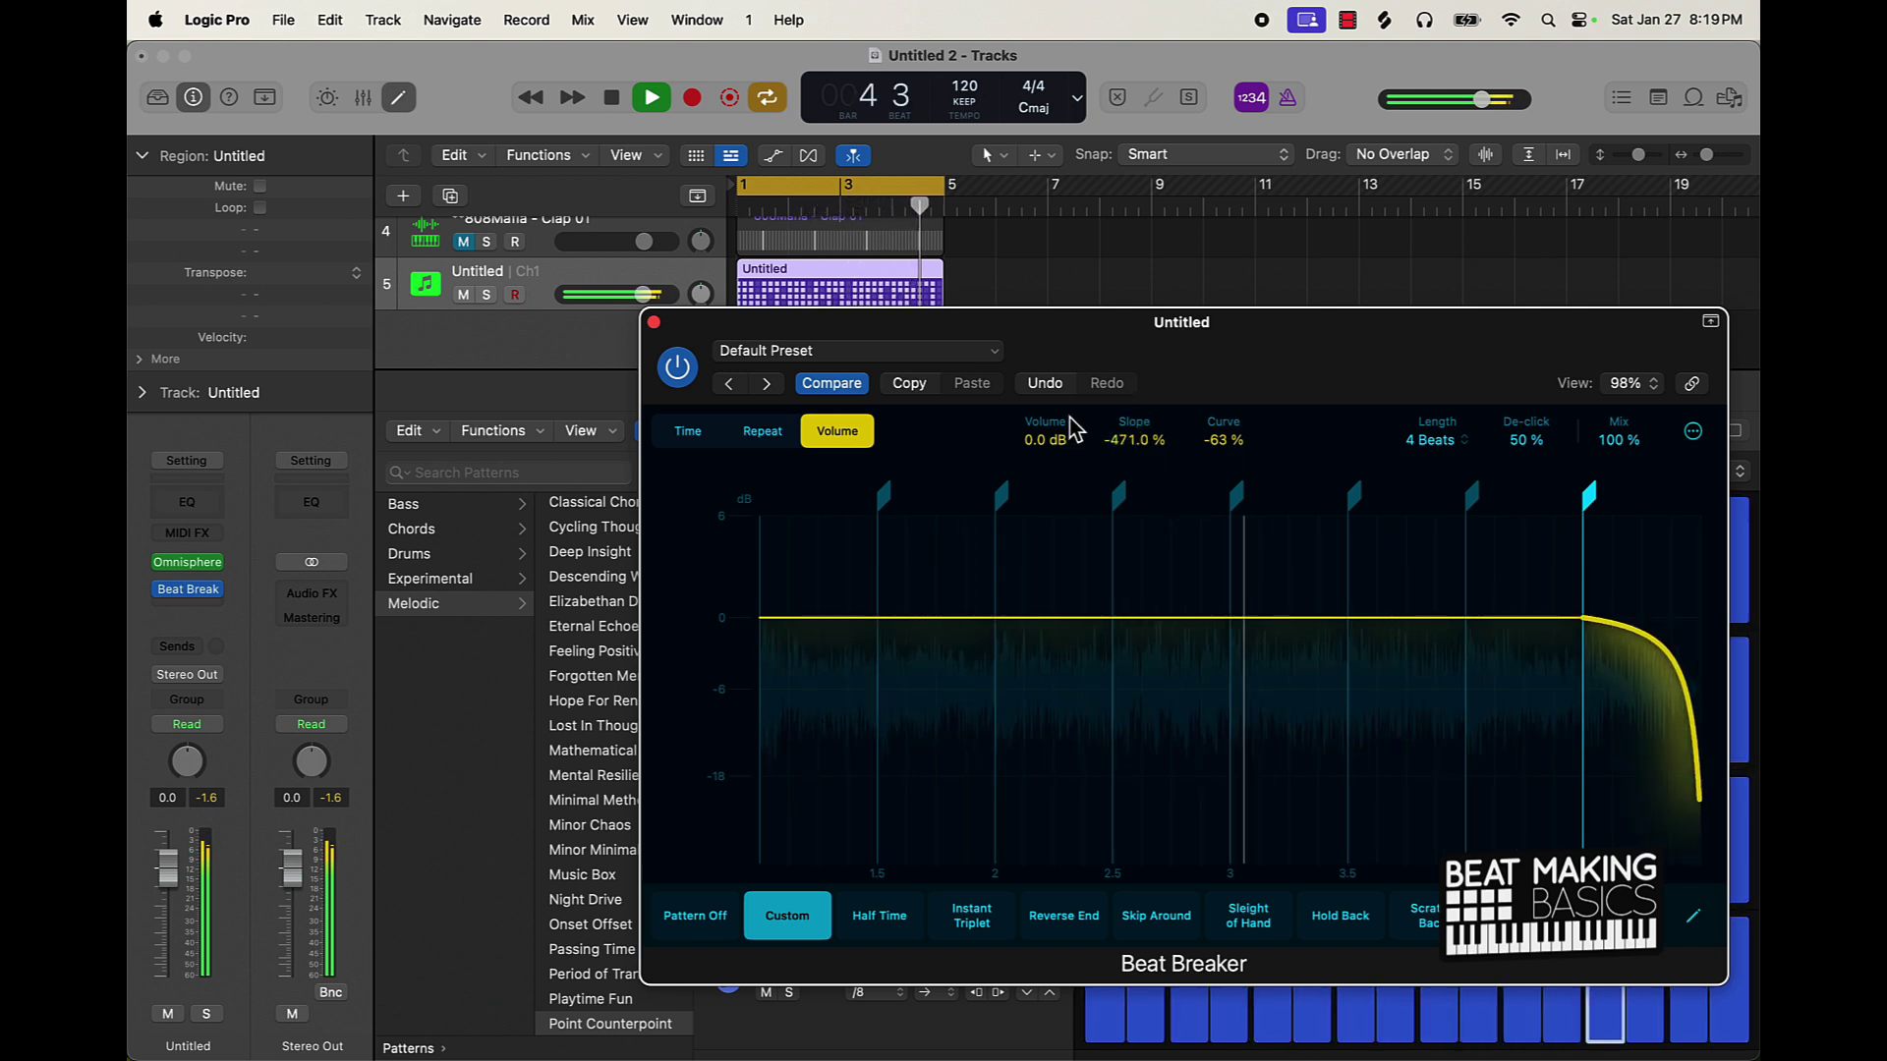
{"action": "key", "text": "space"}
Step: Close Beat Breaker and bounce the melody region in place to audio track Untitled_bip
{"action": "left_click", "coordinate": [650, 323]}
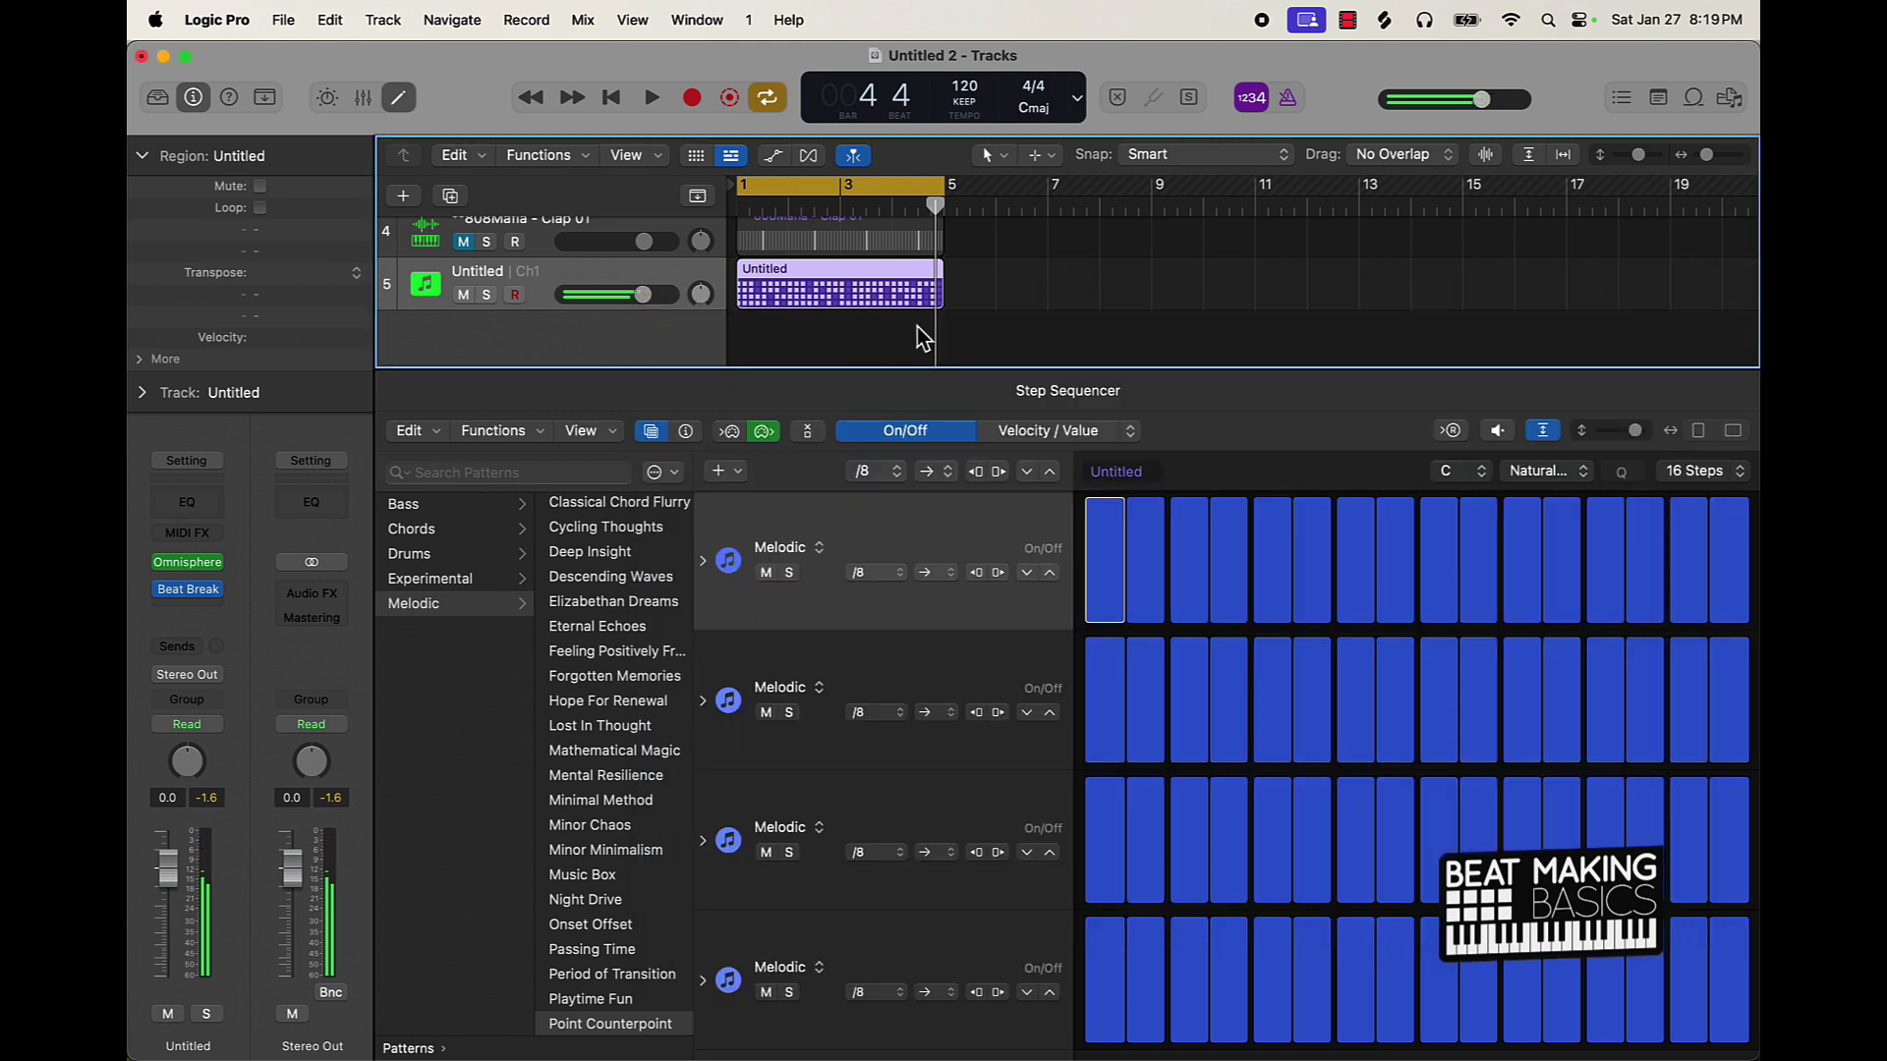
{"action": "right_click", "coordinate": [871, 301]}
{"action": "left_click", "coordinate": [921, 295]}
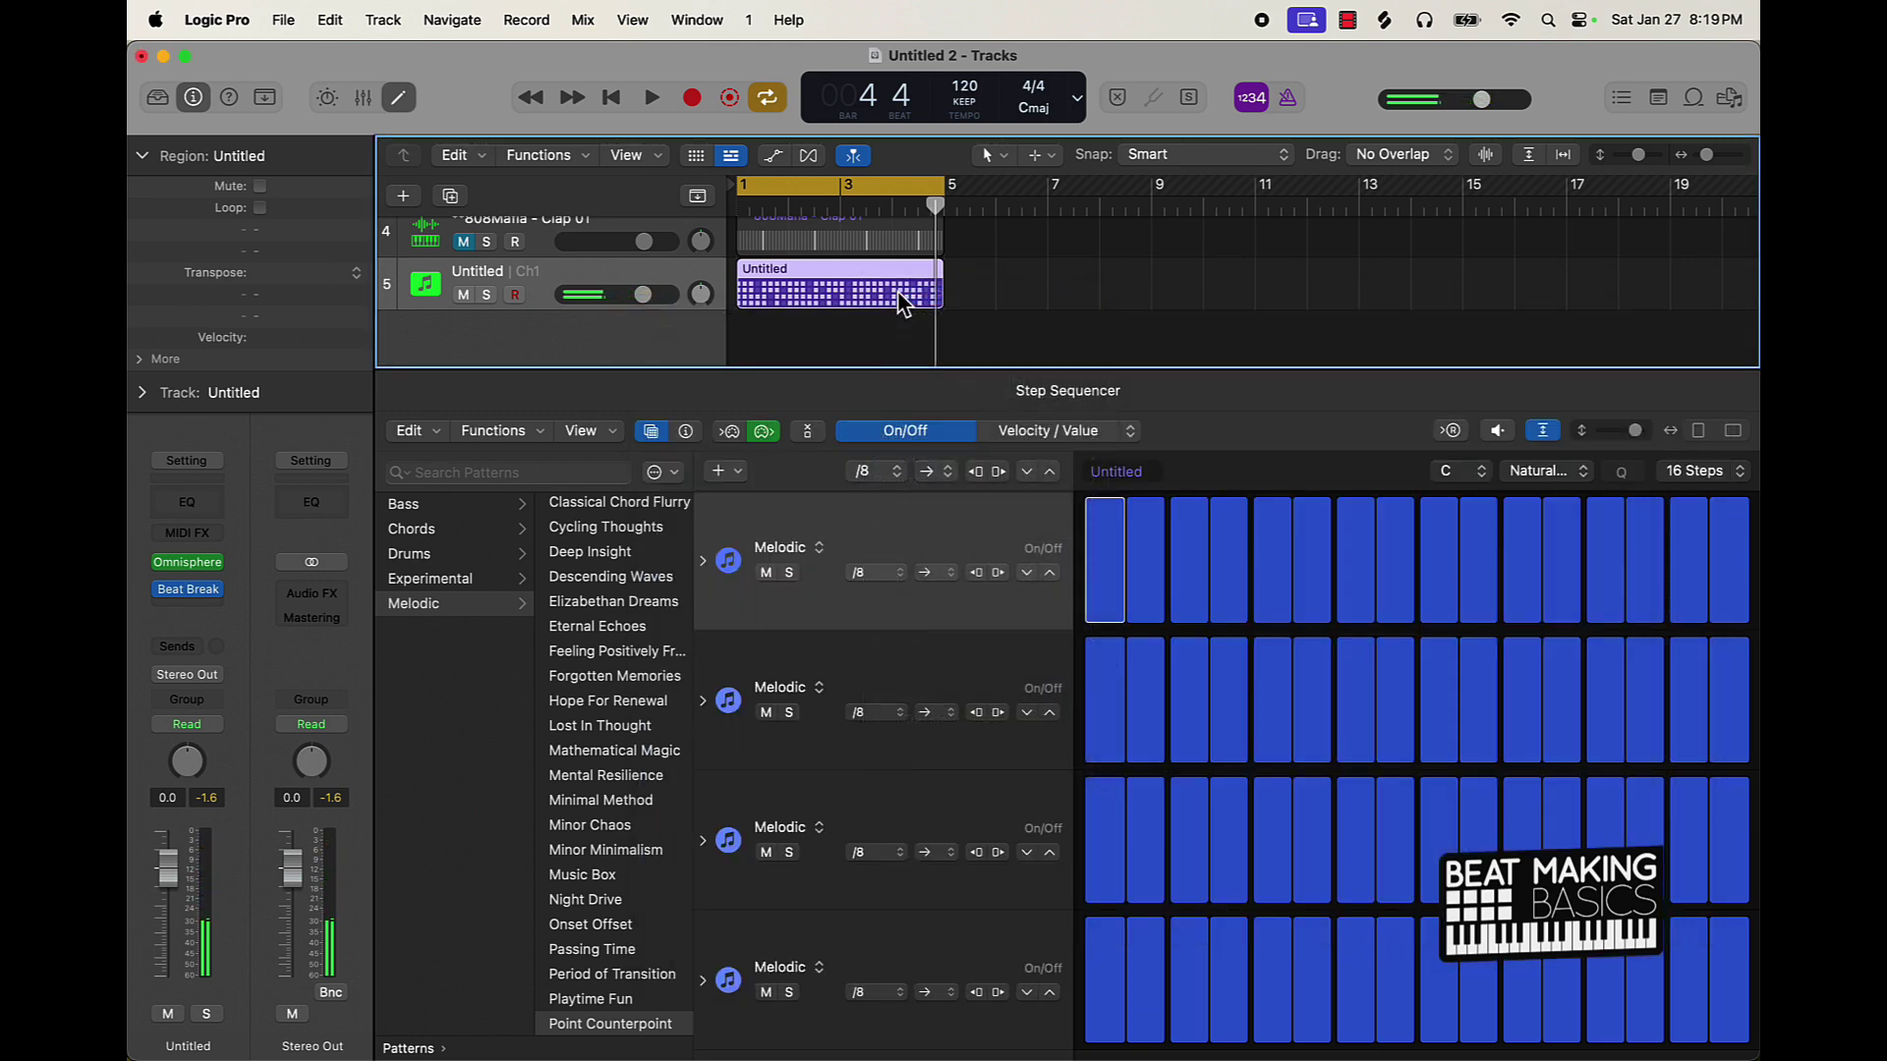
{"action": "left_click", "coordinate": [1115, 753]}
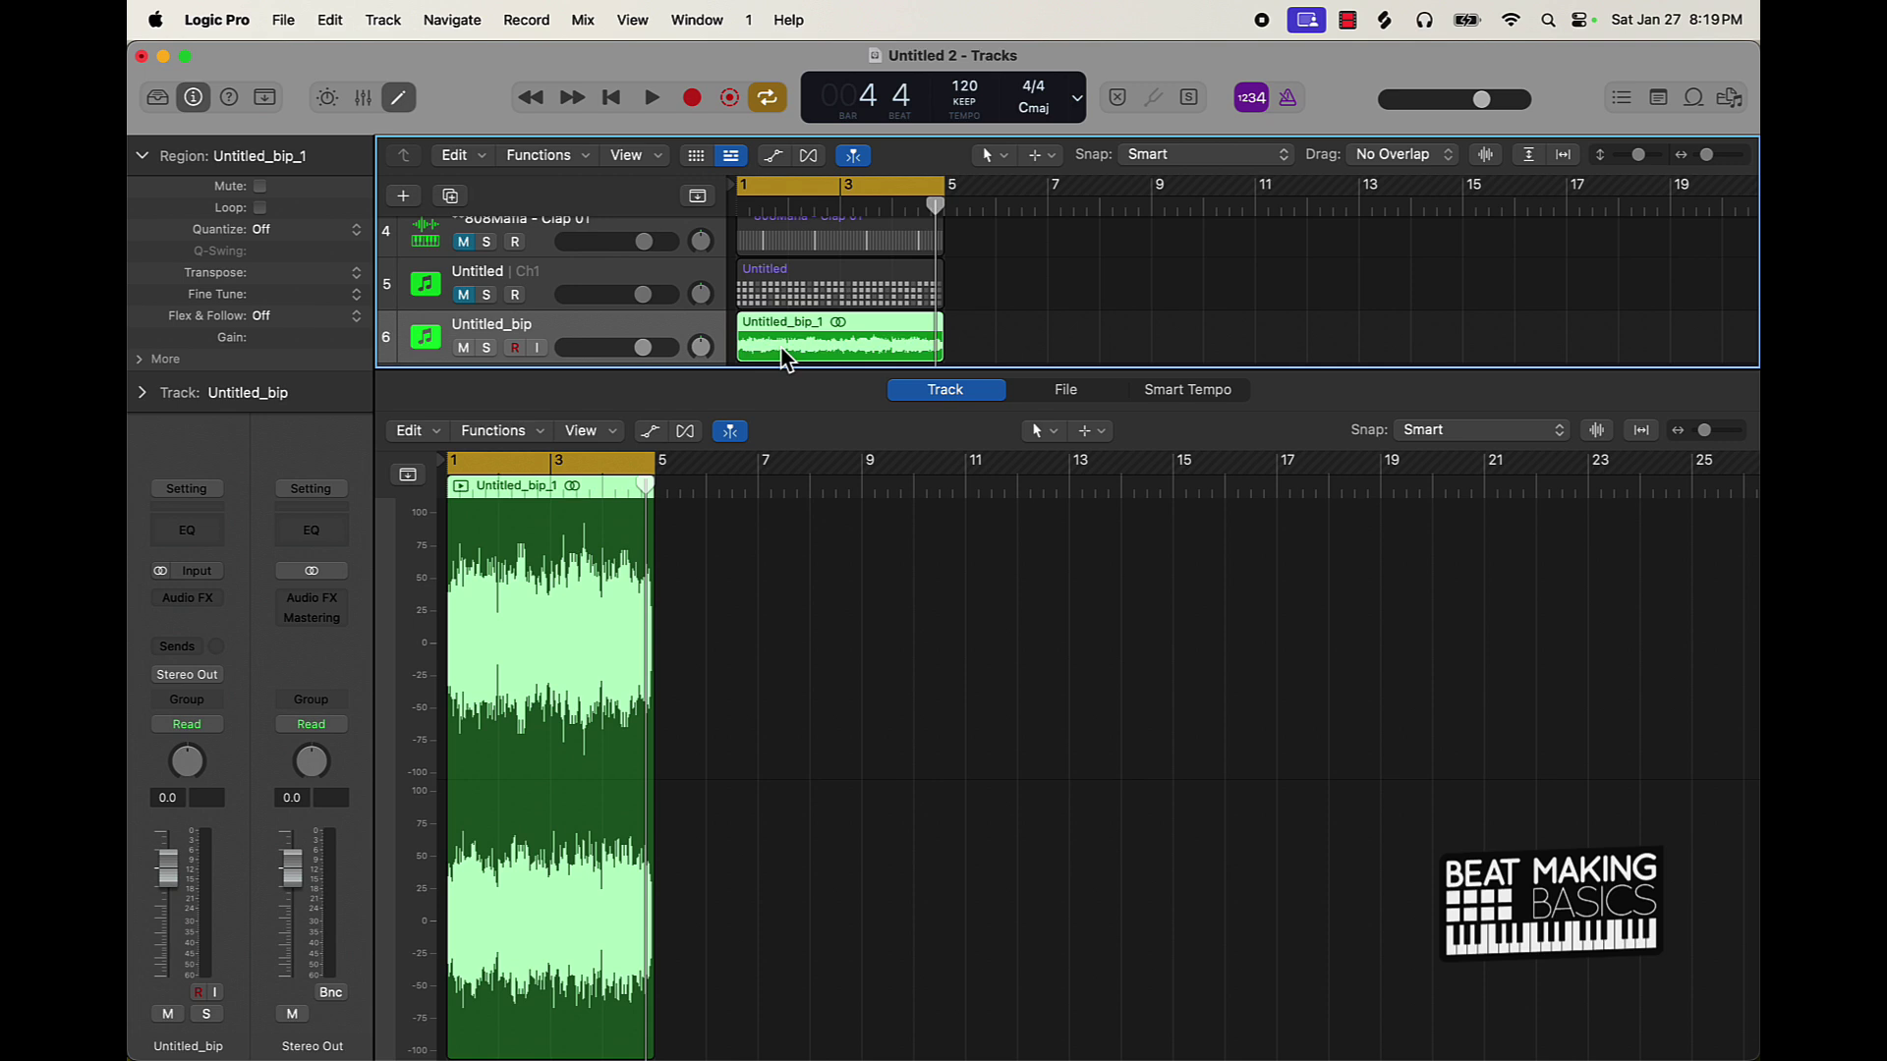
Step: Start playback to hear the bounced Untitled_bip audio with the 808 and Clap tracks
{"action": "key", "text": "space"}
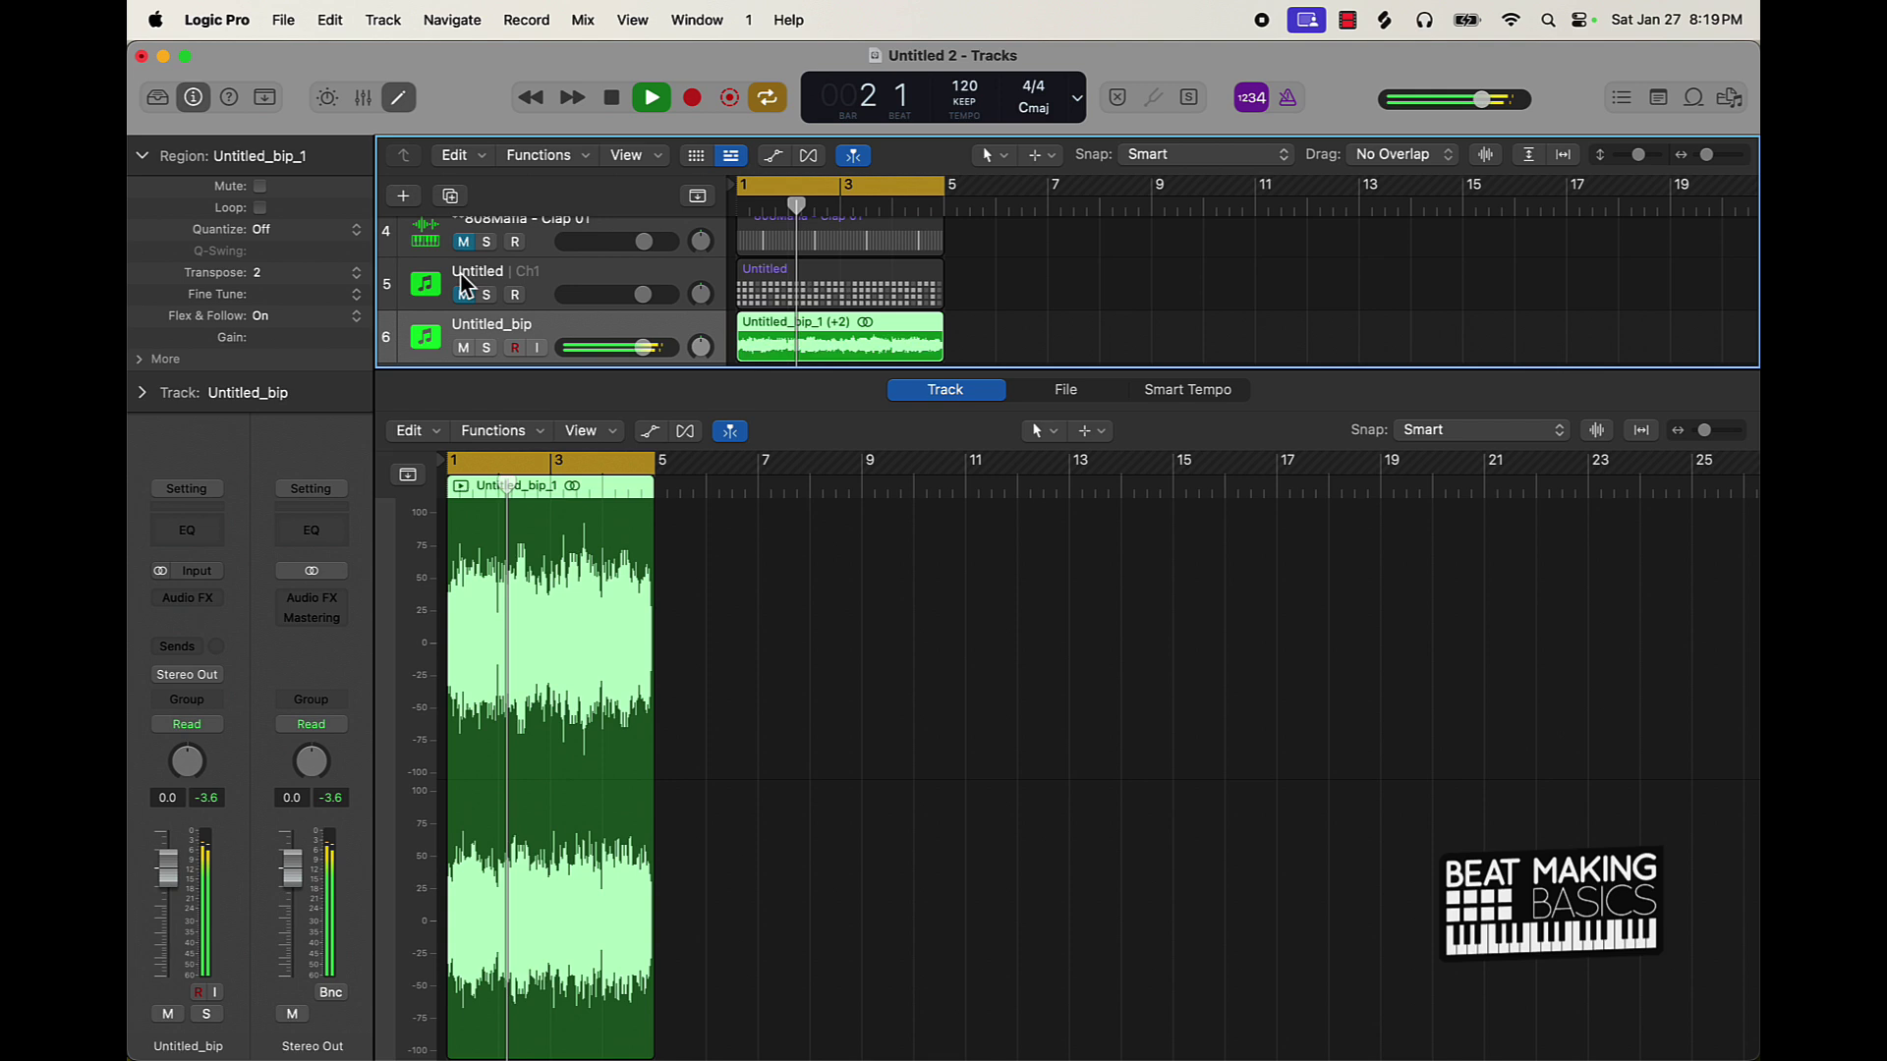
{"action": "scroll", "coordinate": [590, 280], "scroll_direction": "up", "scroll_amount": 3}
{"action": "scroll", "coordinate": [517, 280], "scroll_direction": "up", "scroll_amount": 2}
{"action": "scroll", "coordinate": [465, 280], "scroll_direction": "down", "scroll_amount": 1}
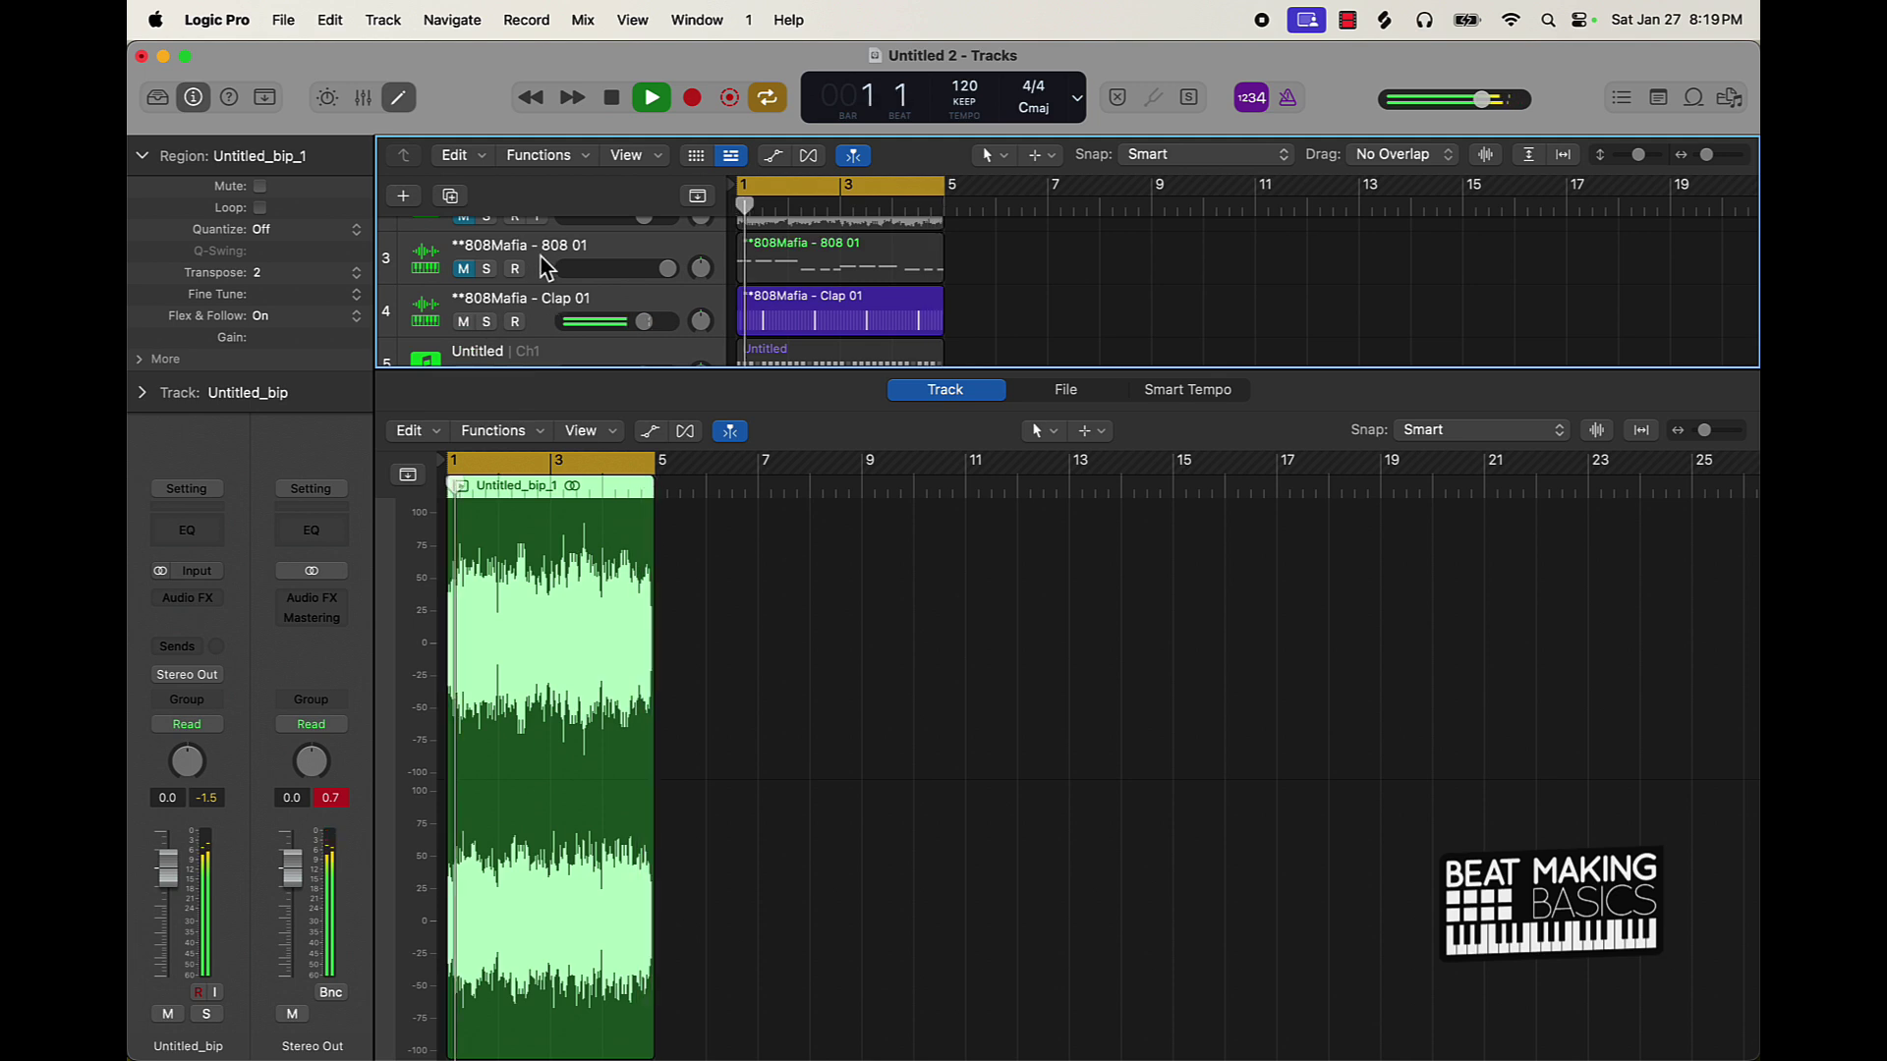
Step: Duplicate the 808 01 track and try a few notes with Musical Typing
{"action": "left_click", "coordinate": [573, 269]}
{"action": "key", "text": "super+d"}
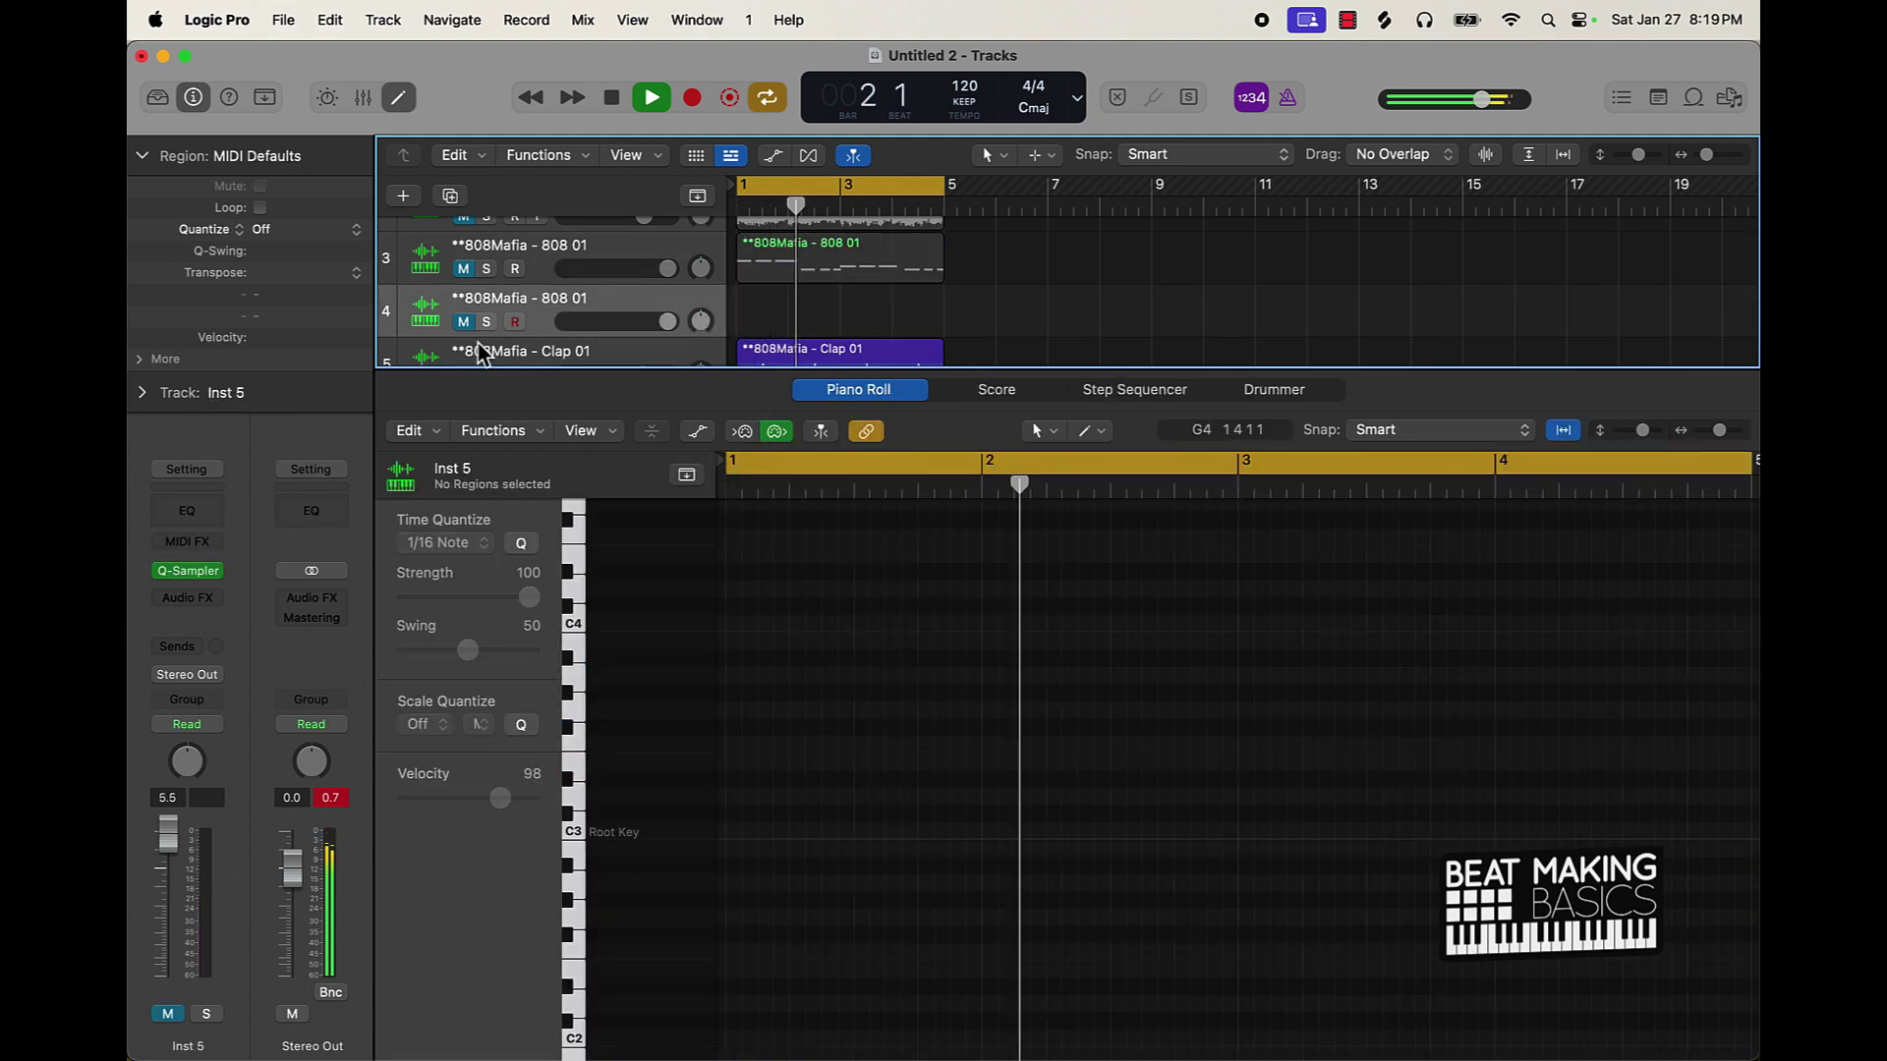
{"action": "key", "text": "super+k"}
{"action": "key", "text": "k"}
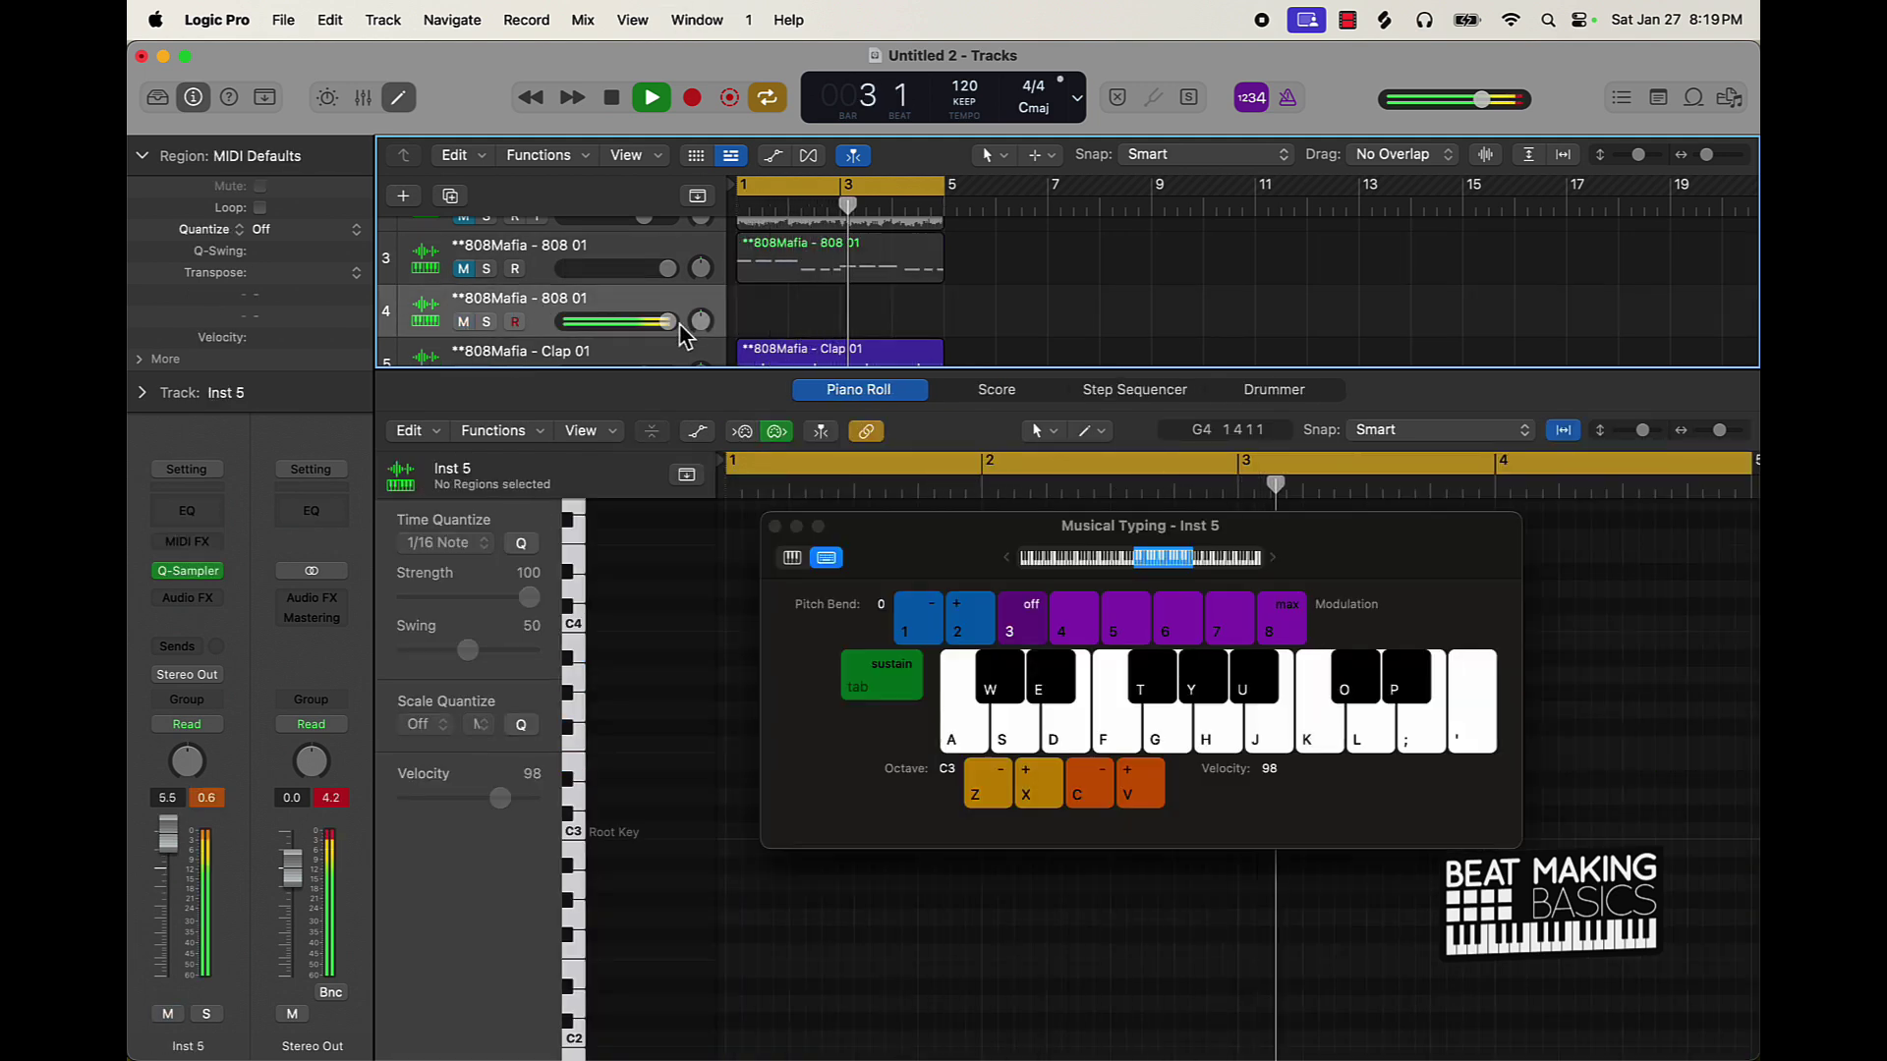
{"action": "key", "text": "l"}
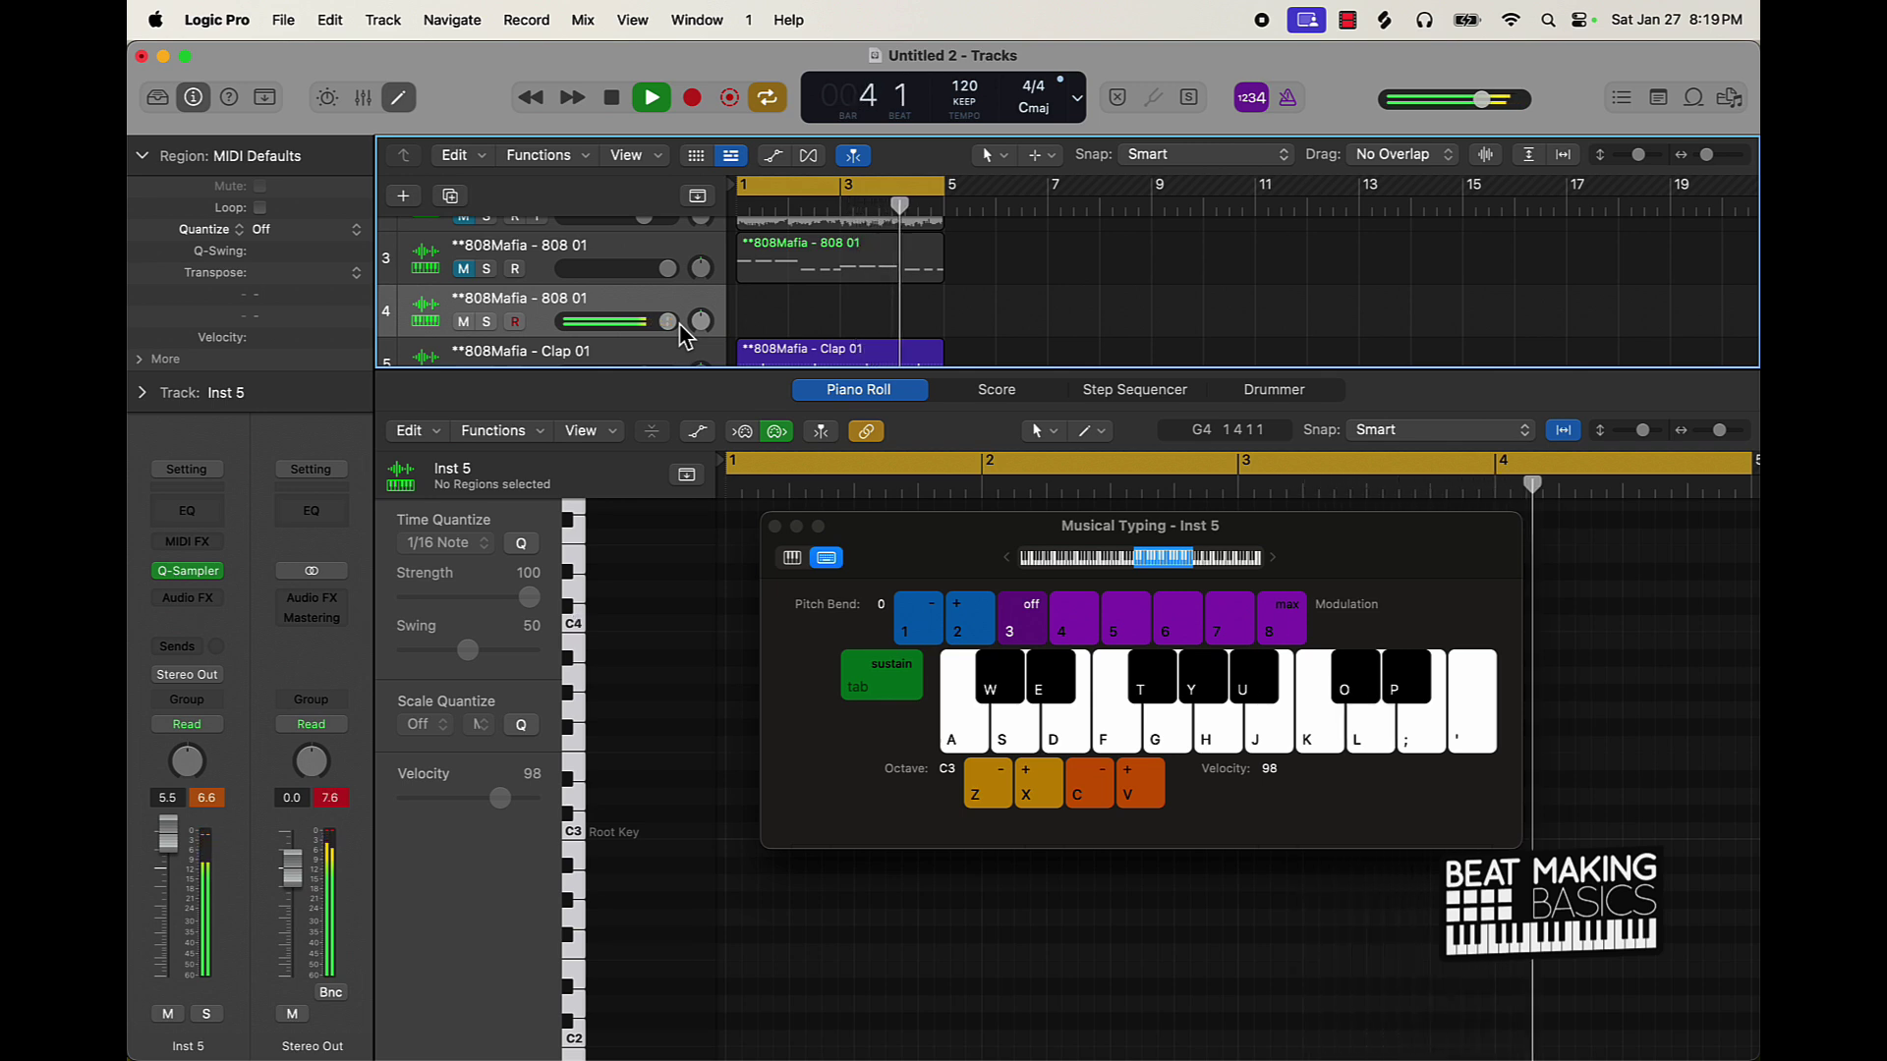
Step: Shift Musical Typing down an octave and rehearse low 808 bass notes with the beat
{"action": "key", "text": "z"}
{"action": "key", "text": "l"}
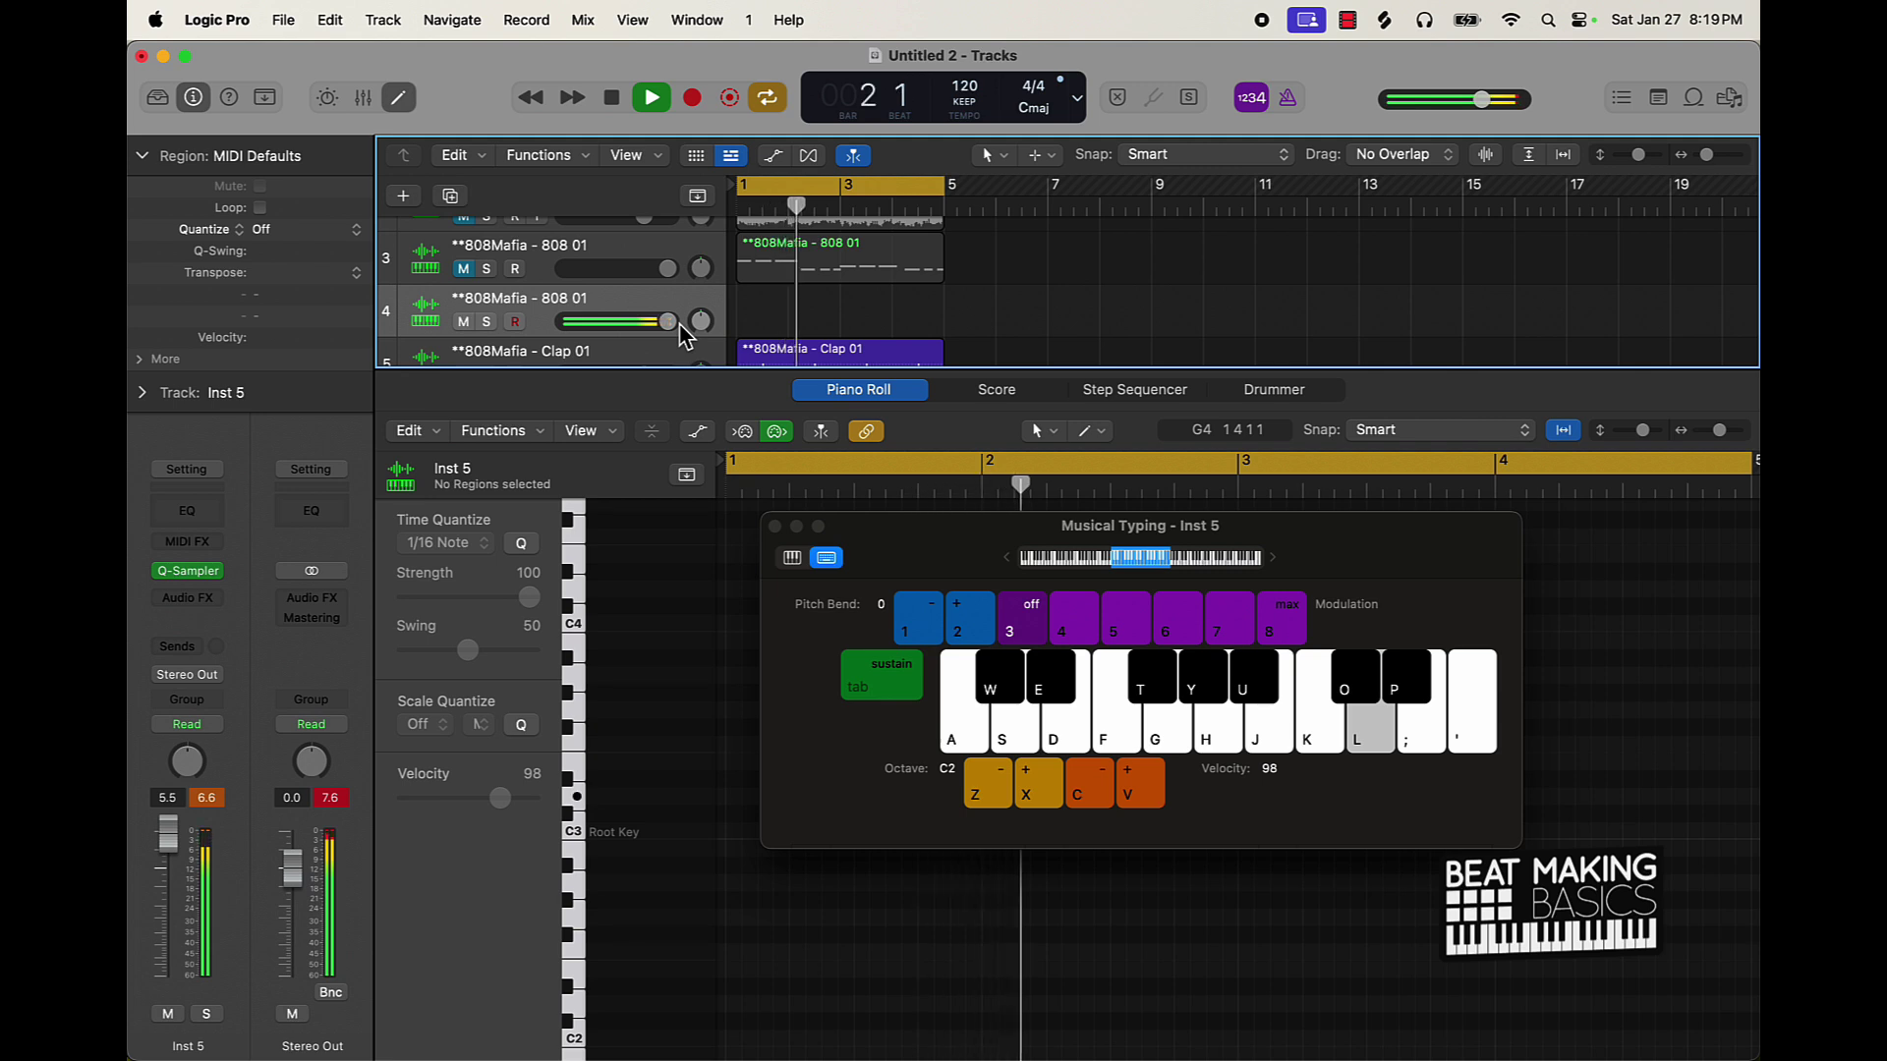
{"action": "key", "text": "k"}
{"action": "key", "text": "l"}
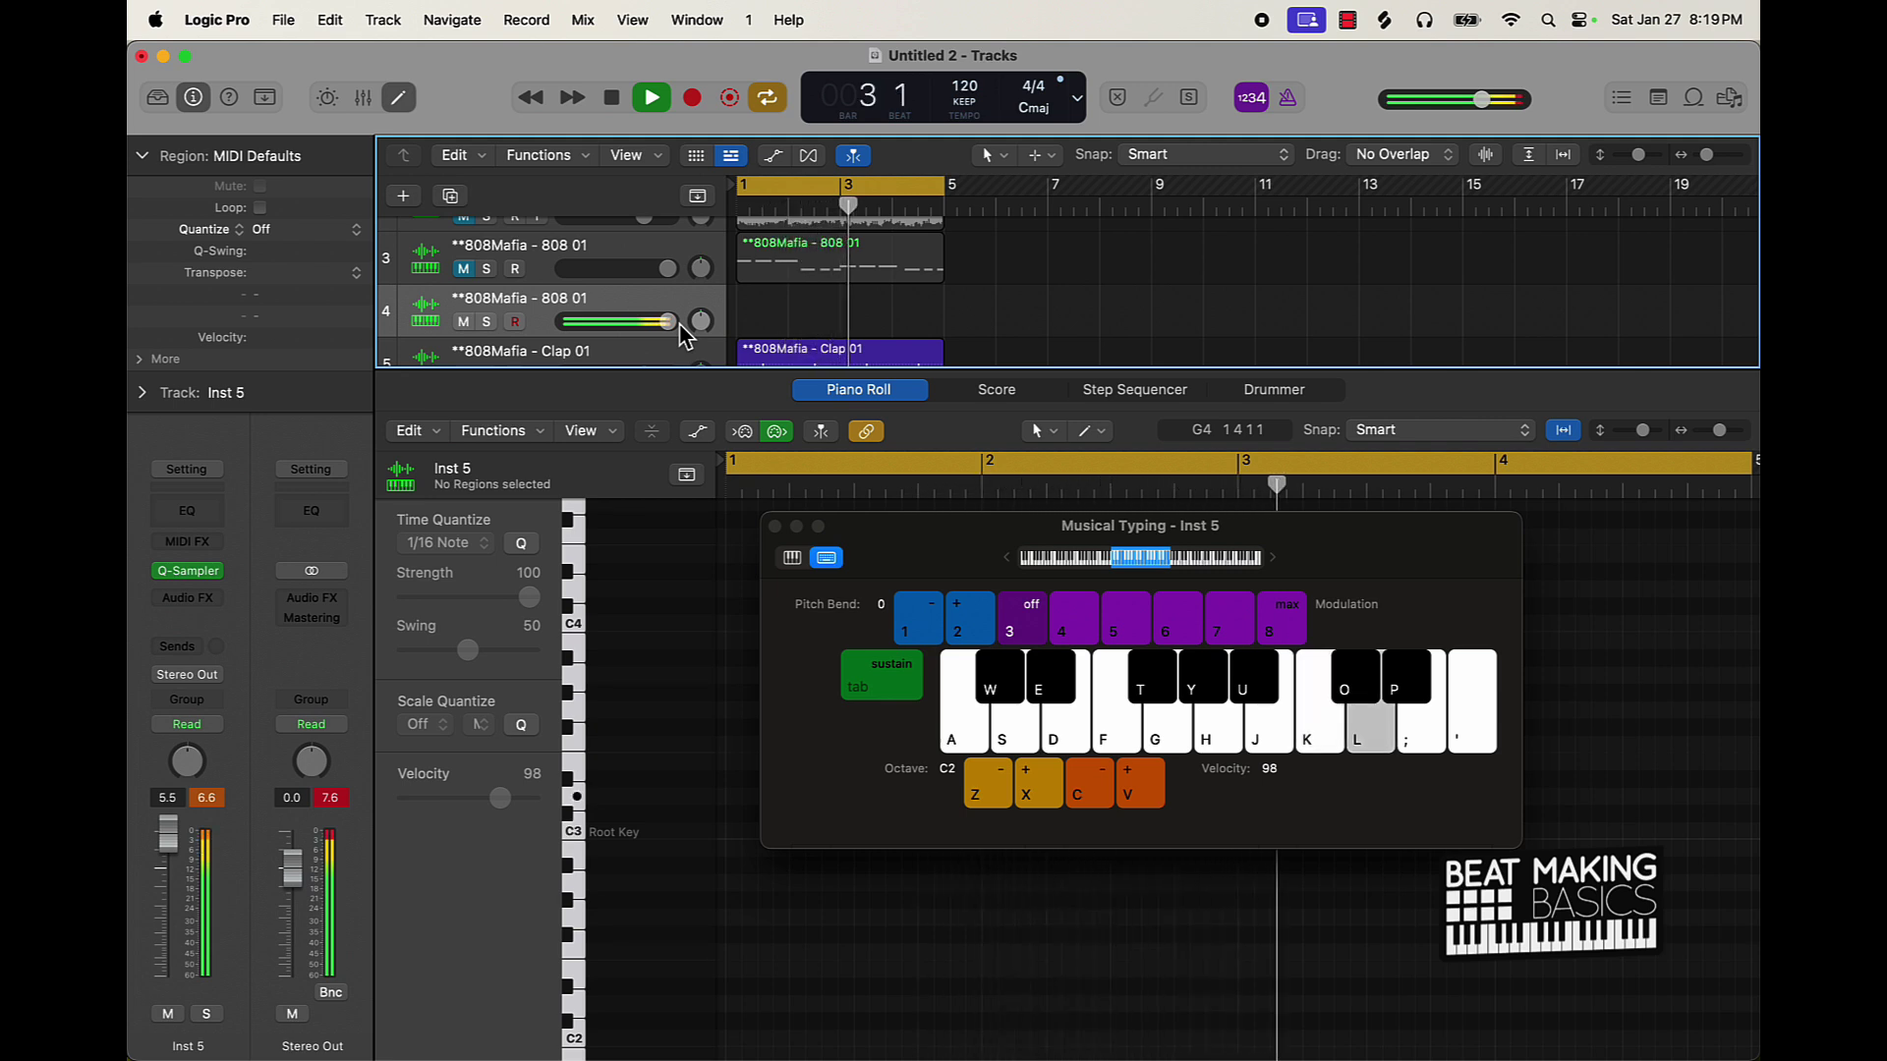
{"action": "key", "text": "space"}
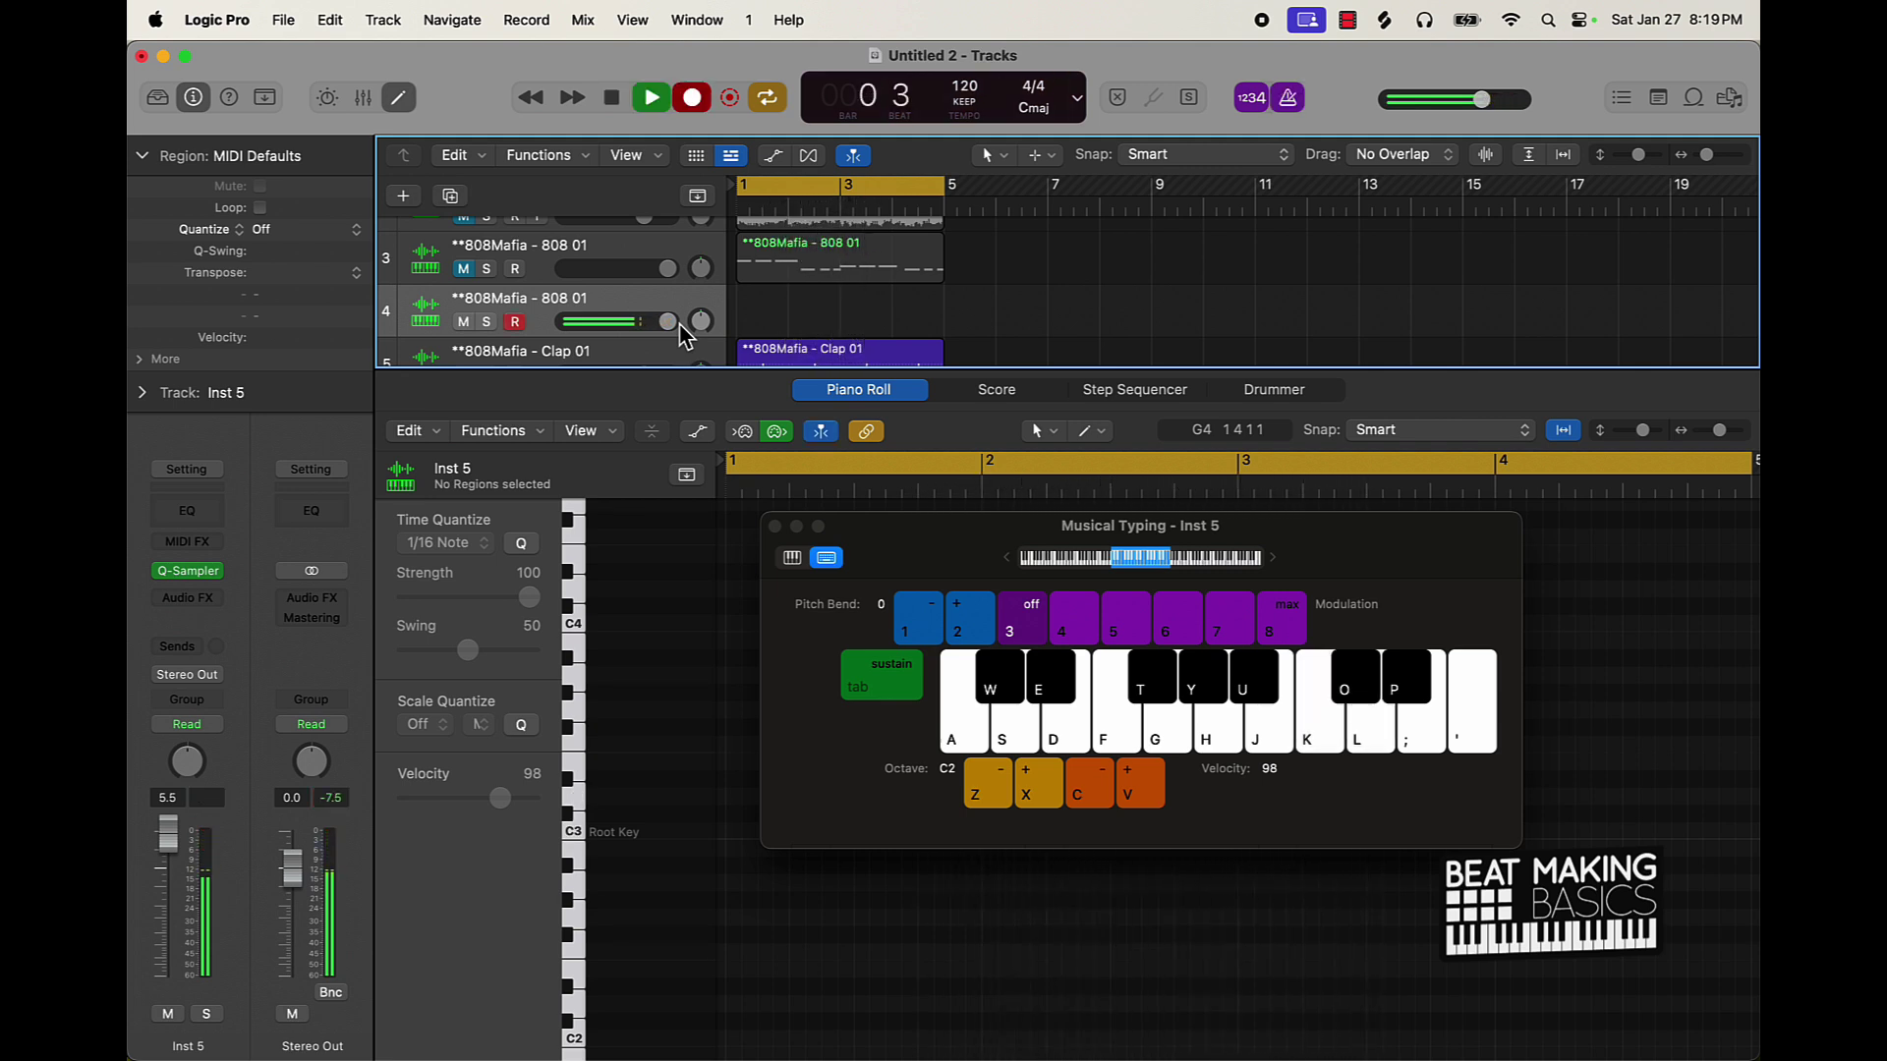
Step: Record a short low 808 bassline onto the duplicated track
{"action": "key", "text": "r"}
{"action": "key", "text": "l"}
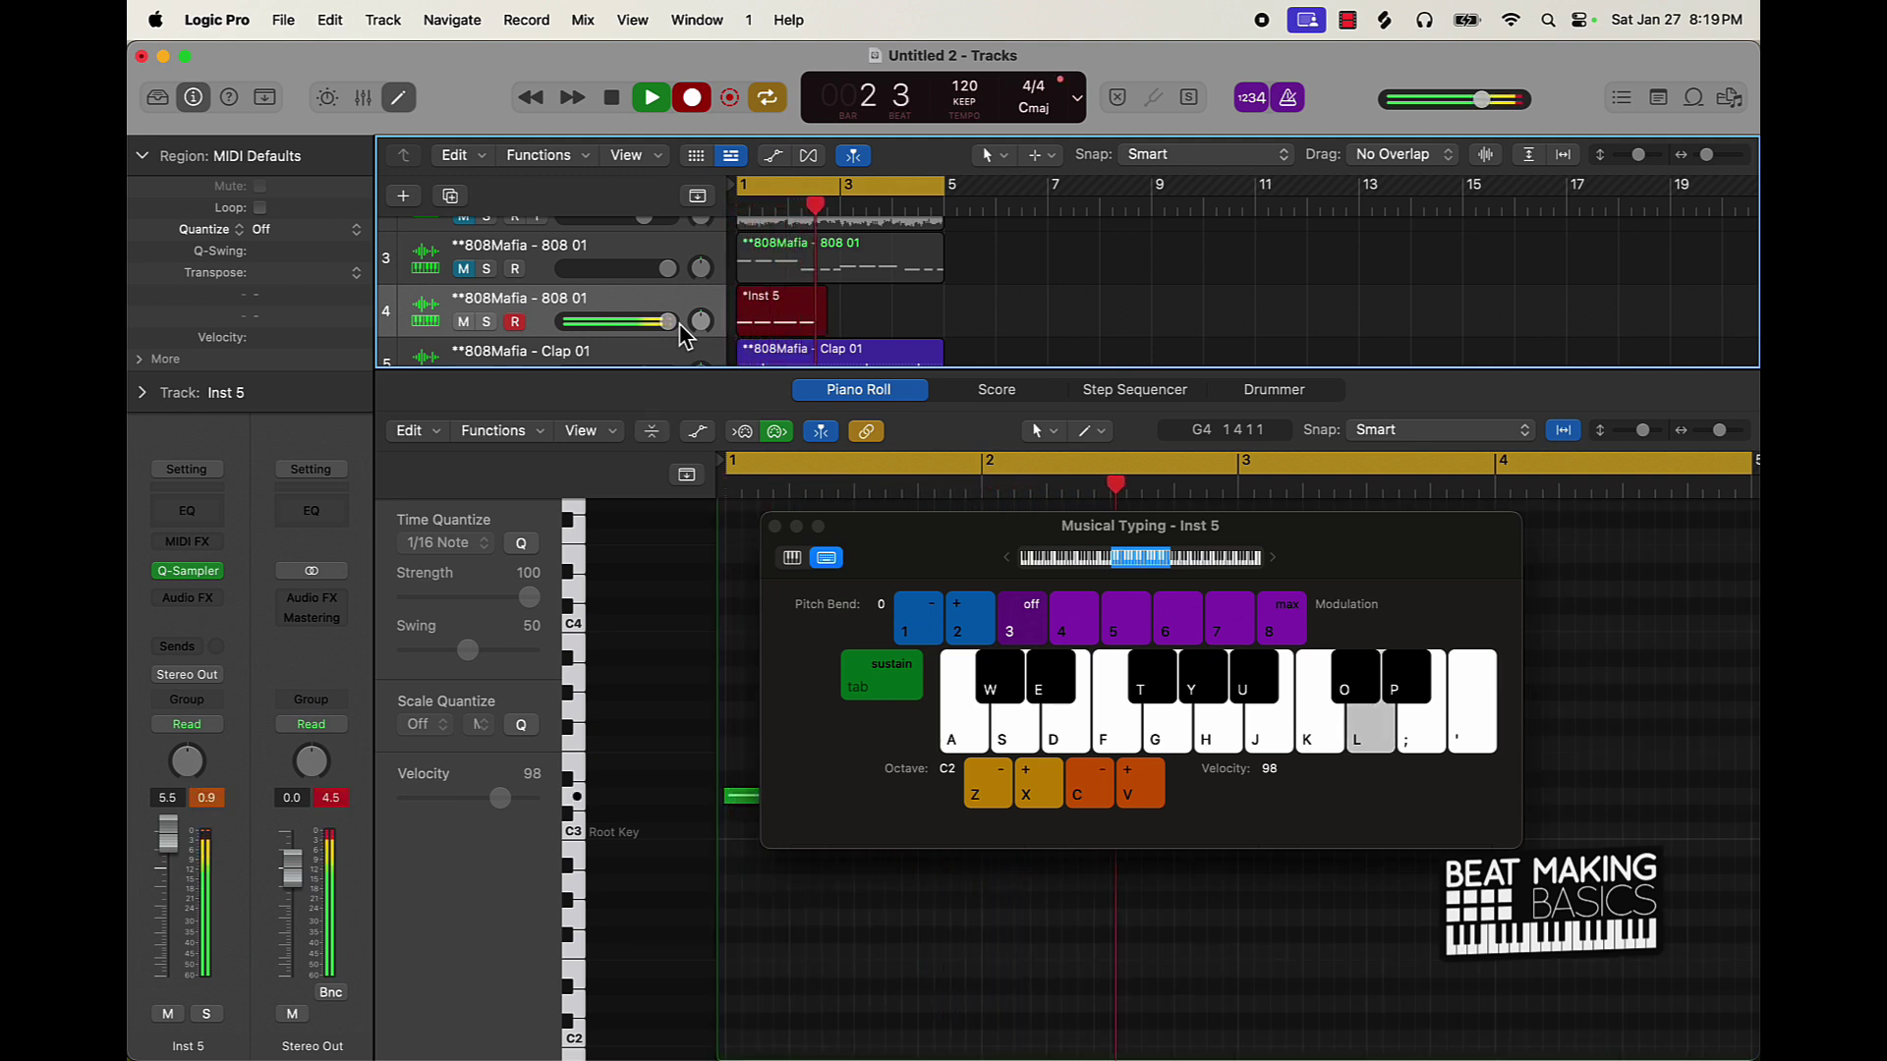
{"action": "key", "text": "k"}
{"action": "key", "text": "l"}
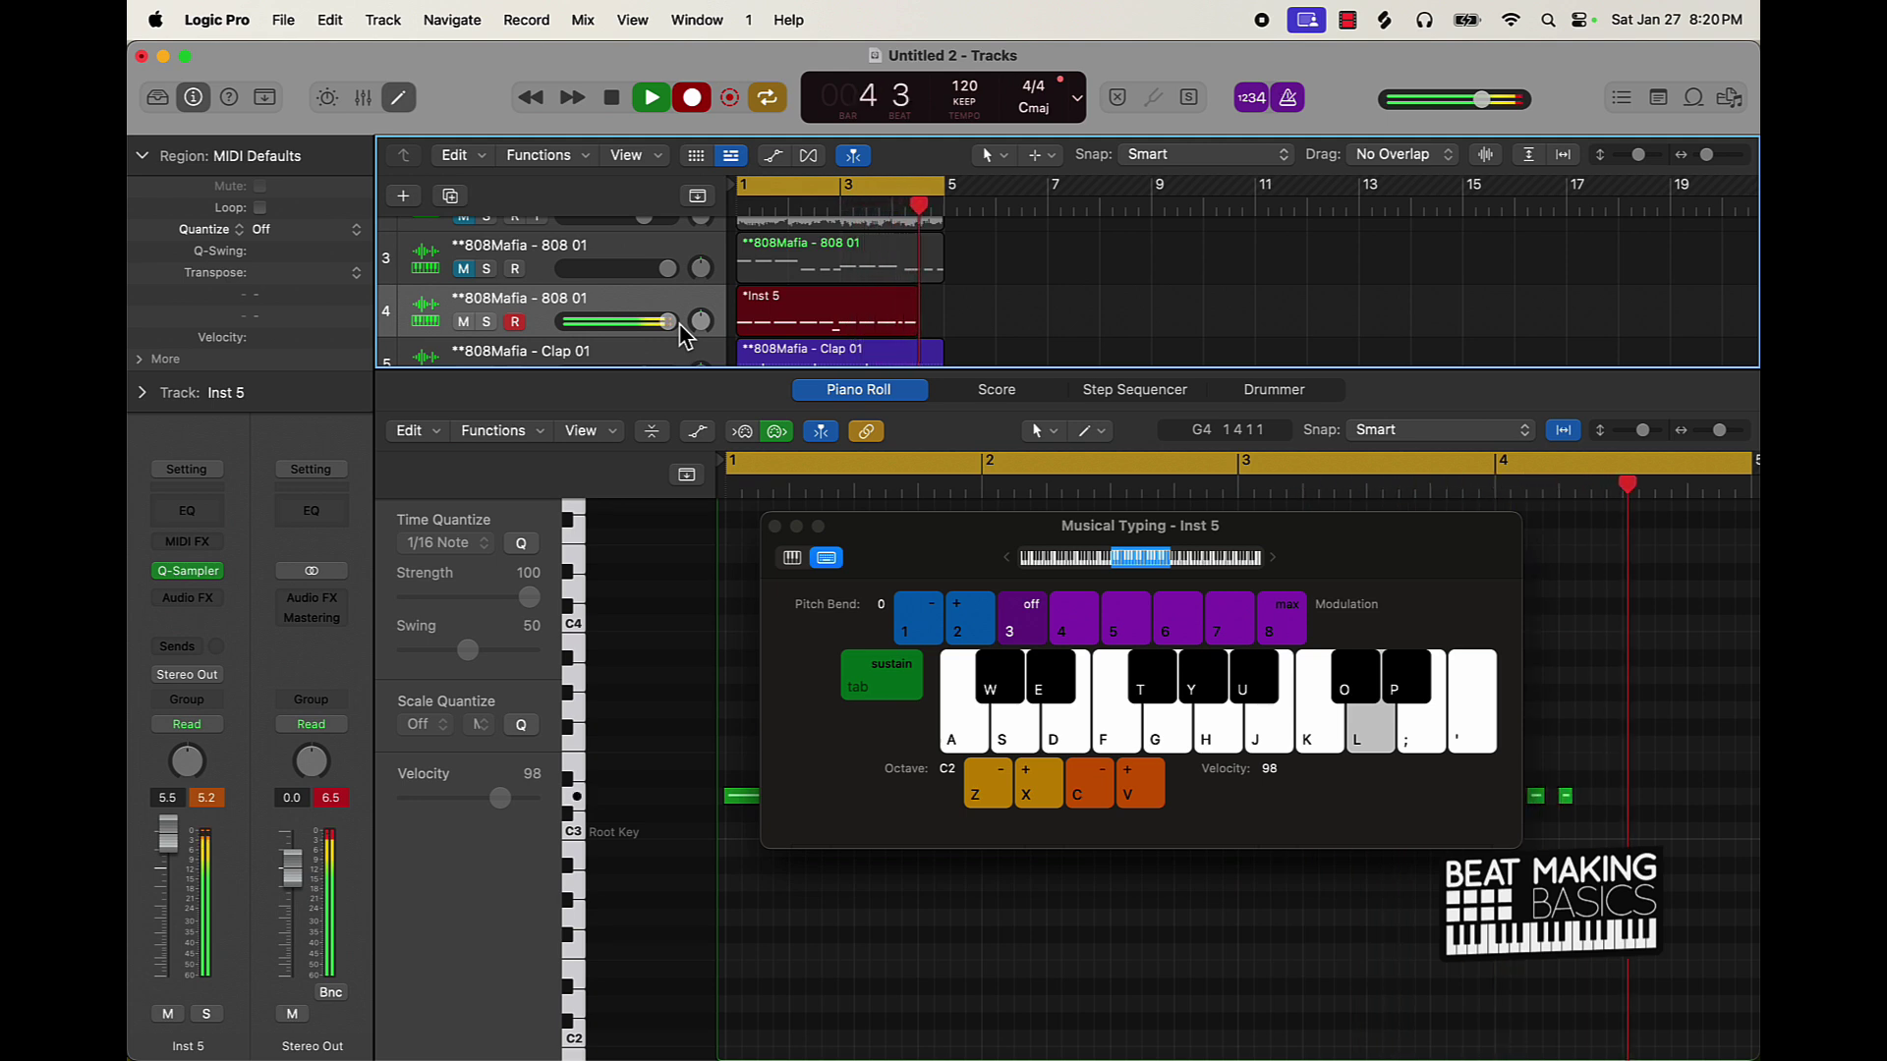
{"action": "key", "text": "space"}
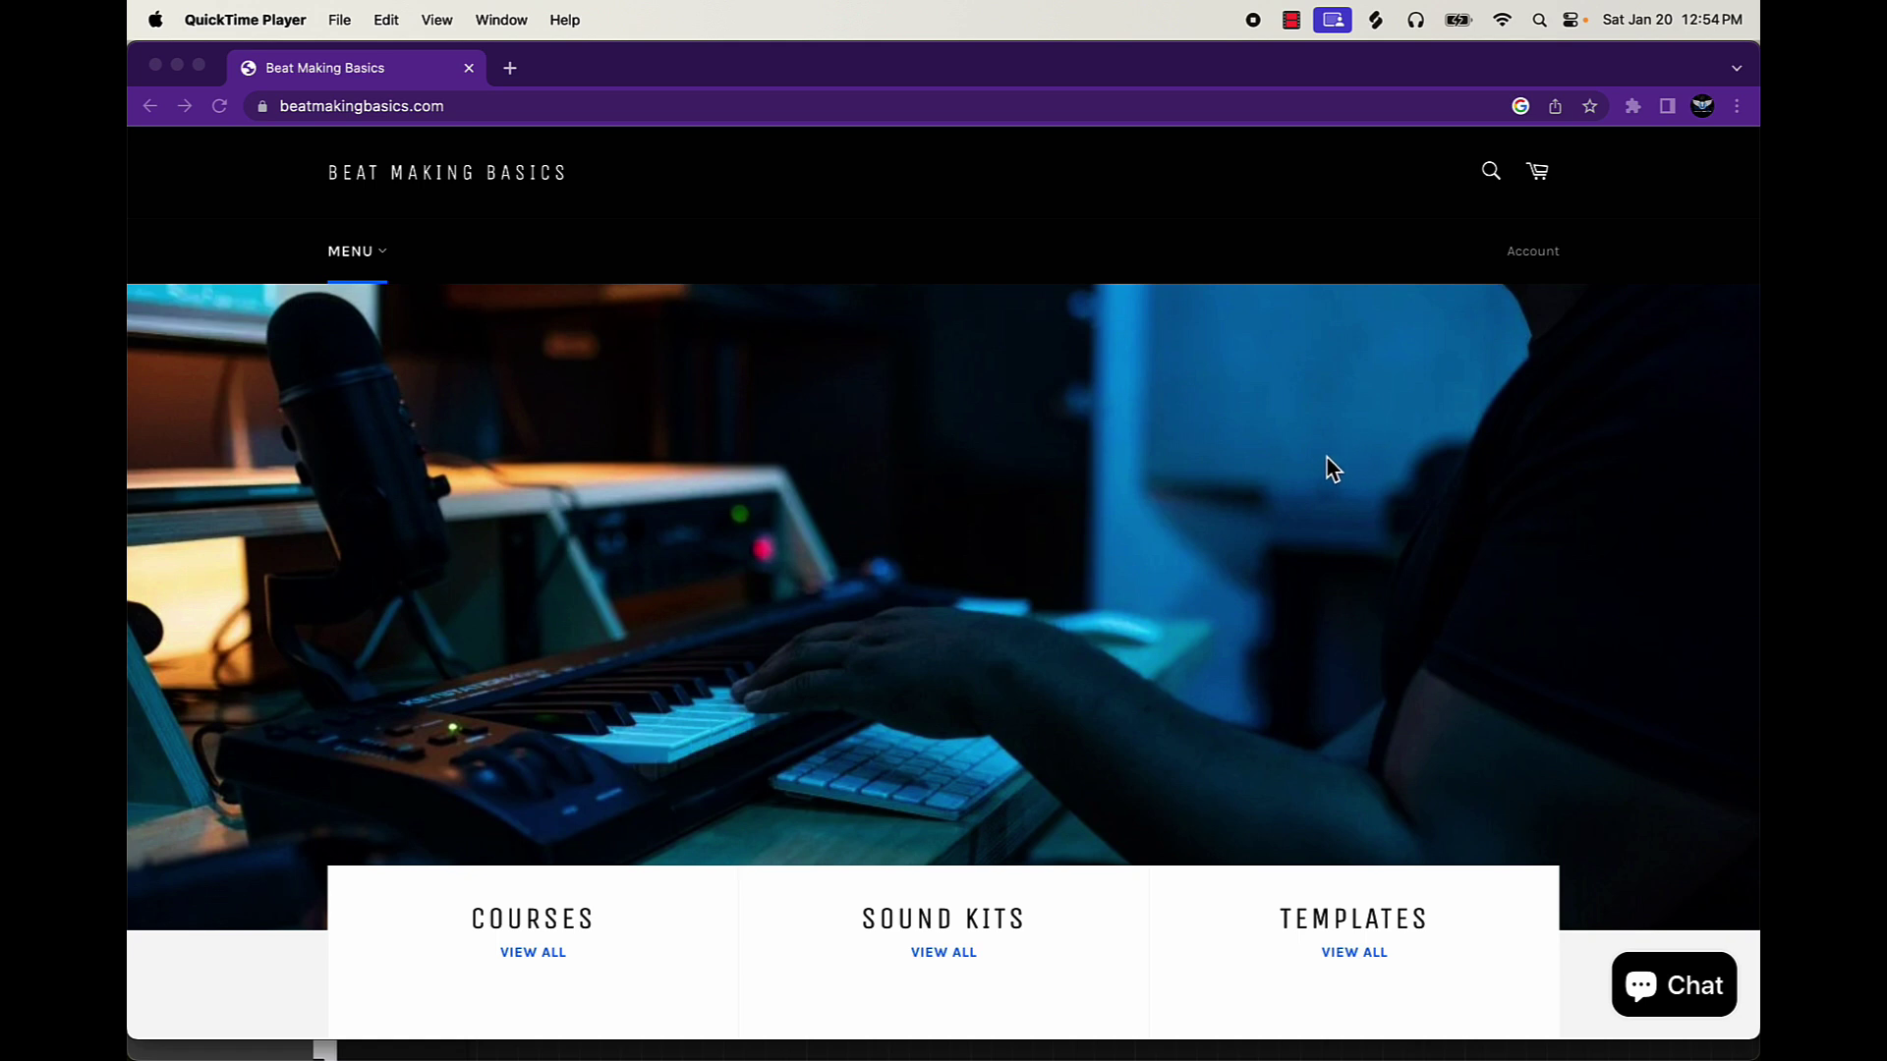
{"action": "scroll", "coordinate": [1330, 466], "scroll_direction": "down", "scroll_amount": 5}
{"action": "scroll", "coordinate": [1330, 468], "scroll_direction": "down", "scroll_amount": 3}
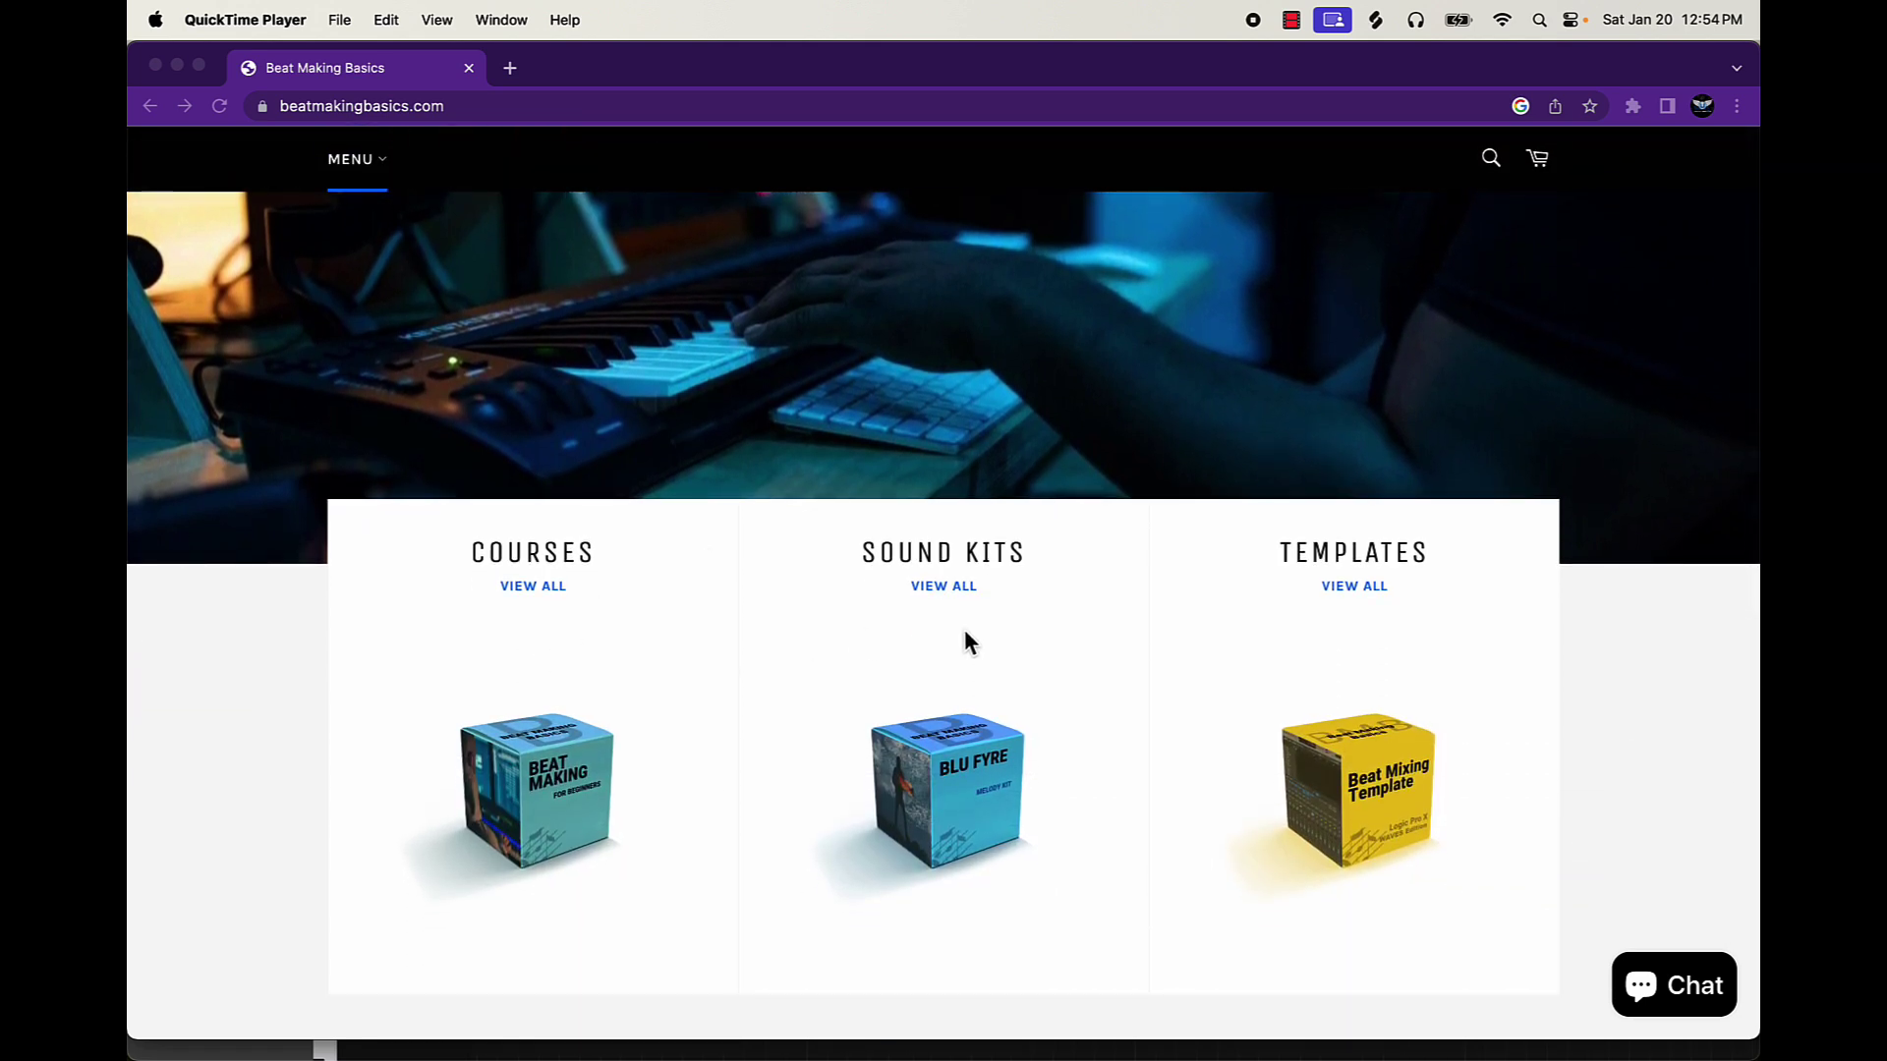
{"action": "scroll", "coordinate": [1290, 604], "scroll_direction": "down", "scroll_amount": 3}
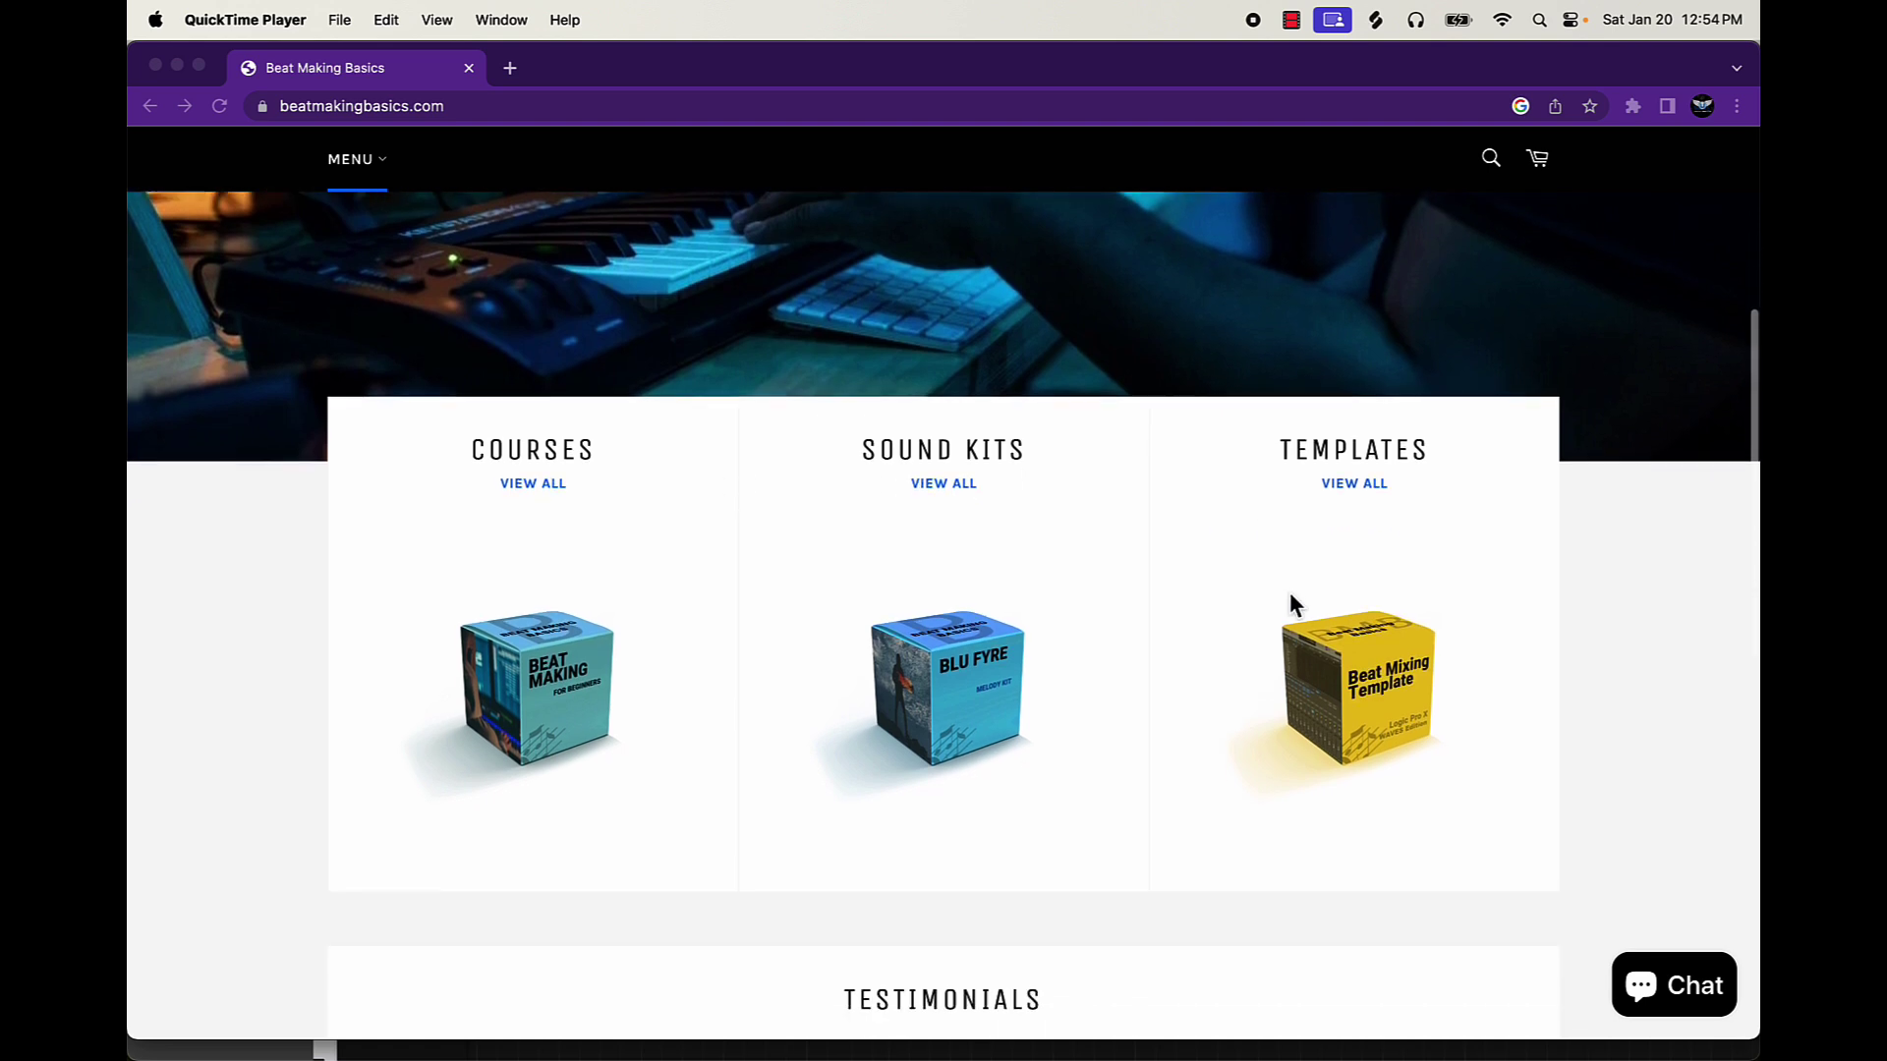
{"action": "scroll", "coordinate": [1289, 606], "scroll_direction": "down", "scroll_amount": 2}
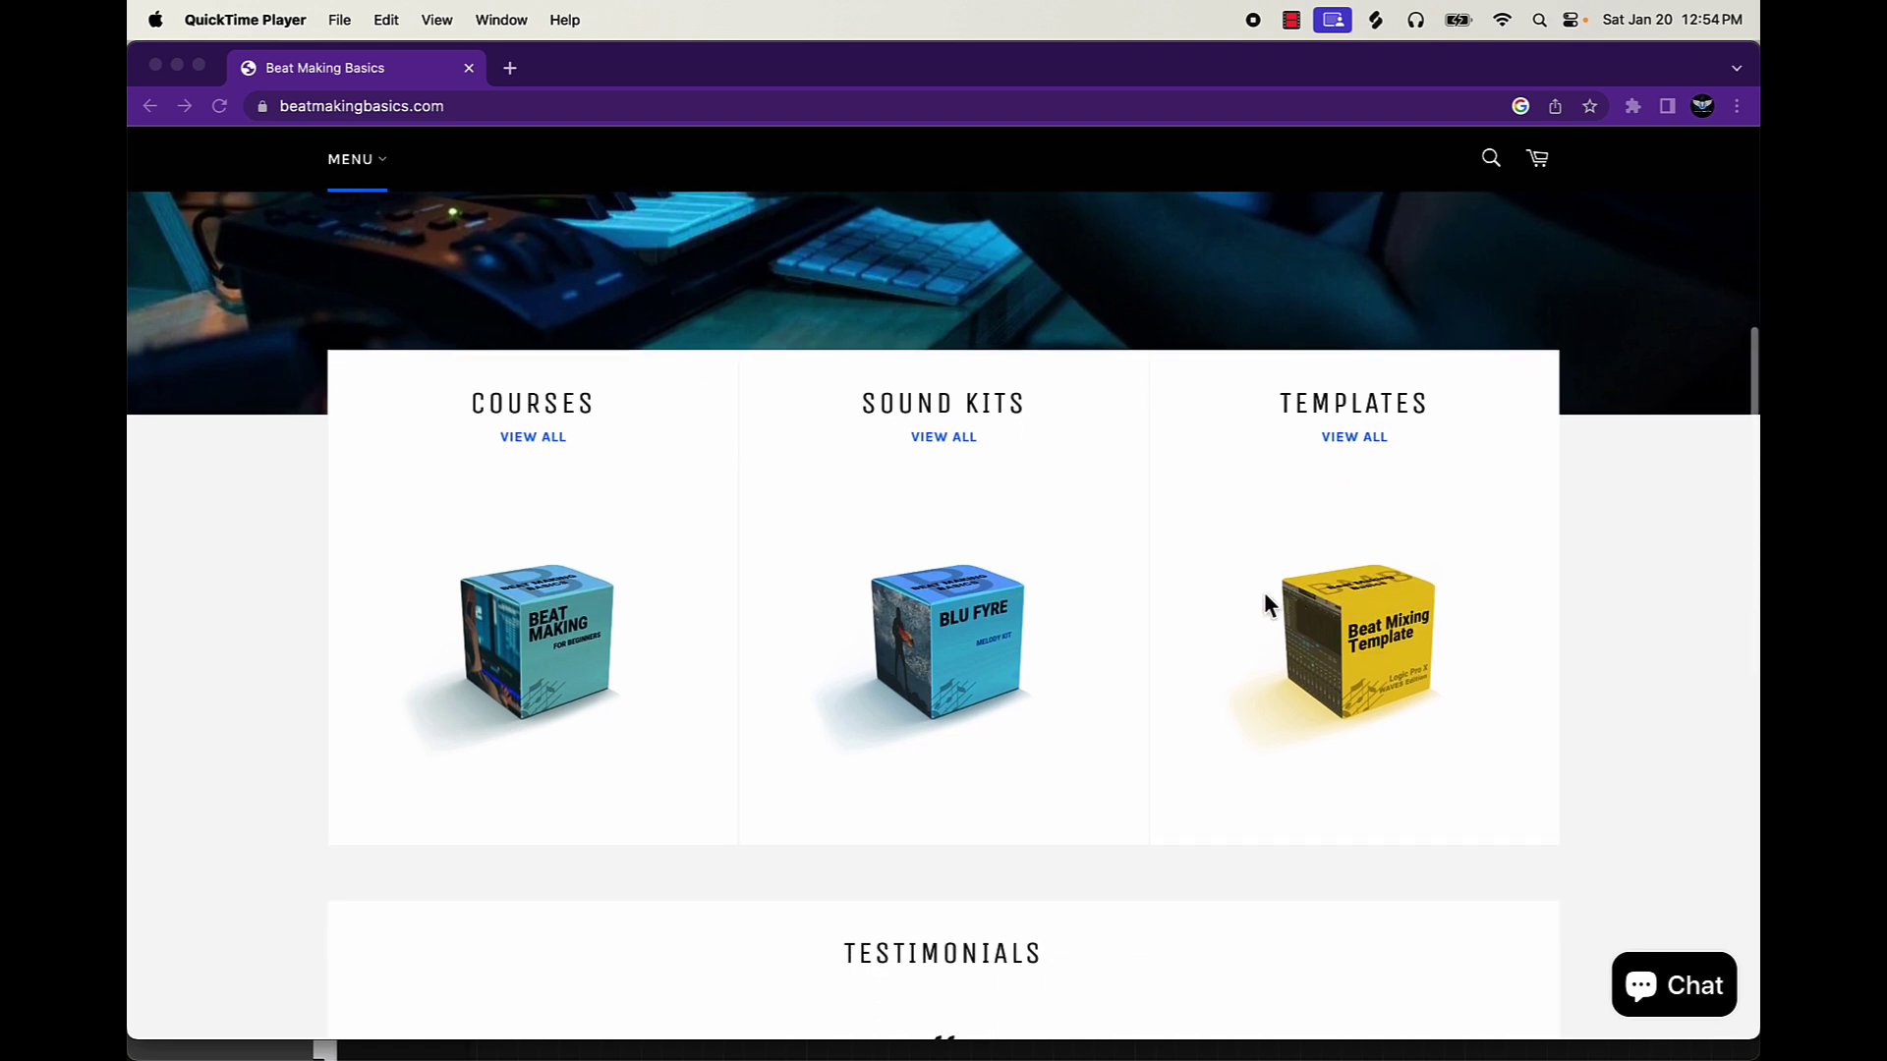
Step: Open the Beat Making Master Bundle from Courses and view its second and third product images
{"action": "left_click", "coordinate": [555, 666]}
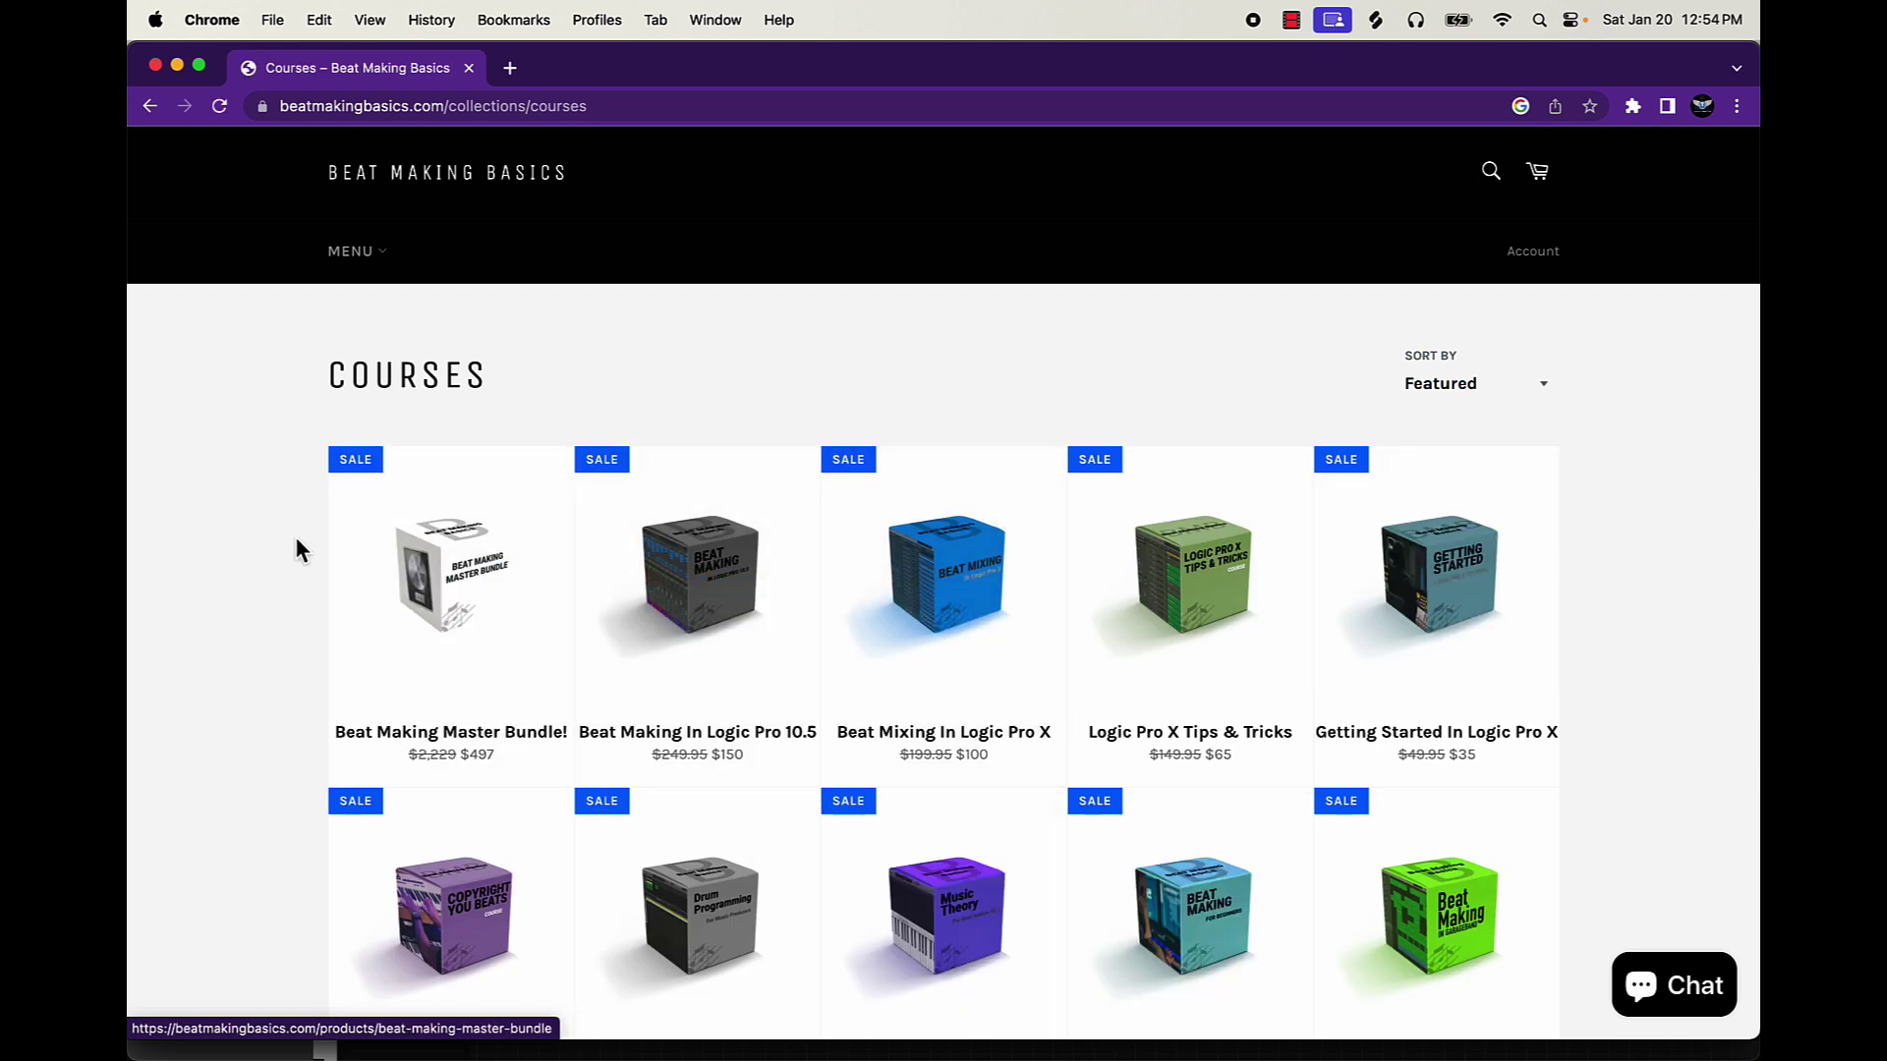
{"action": "left_click", "coordinate": [495, 540]}
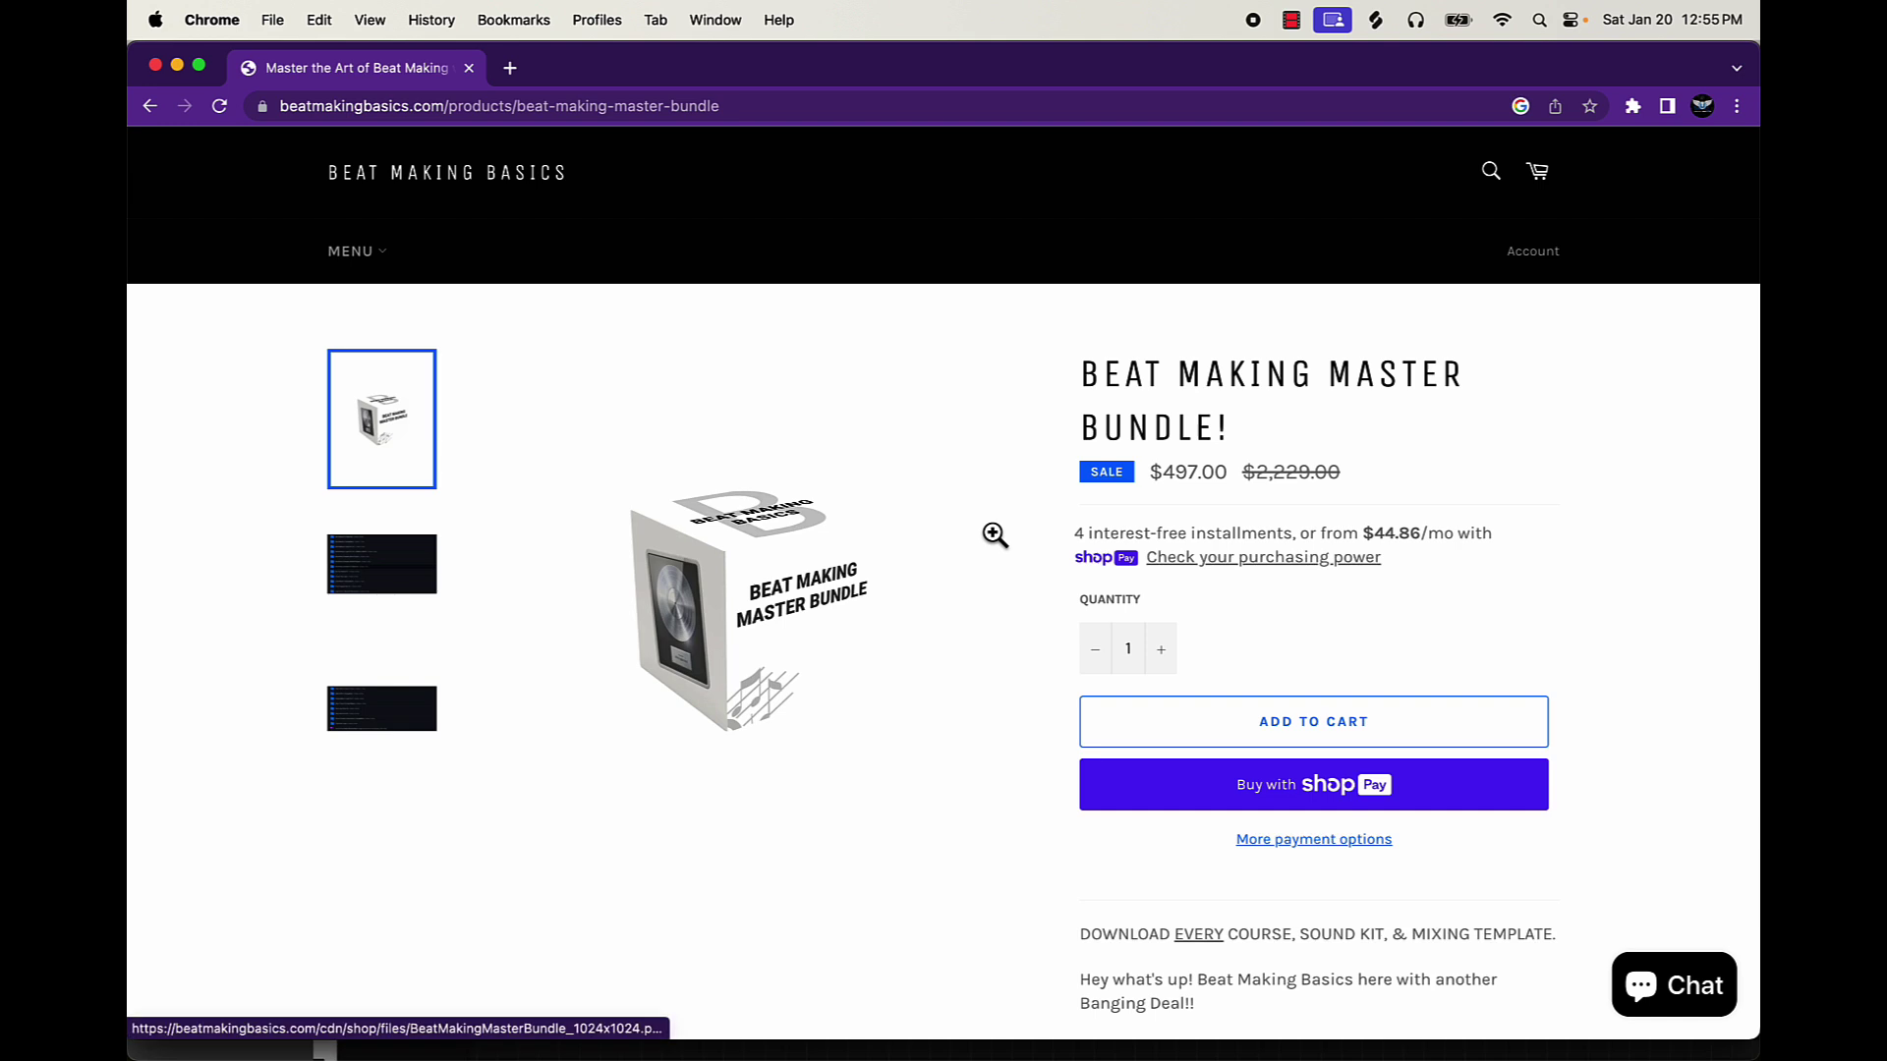
{"action": "left_click", "coordinate": [398, 575]}
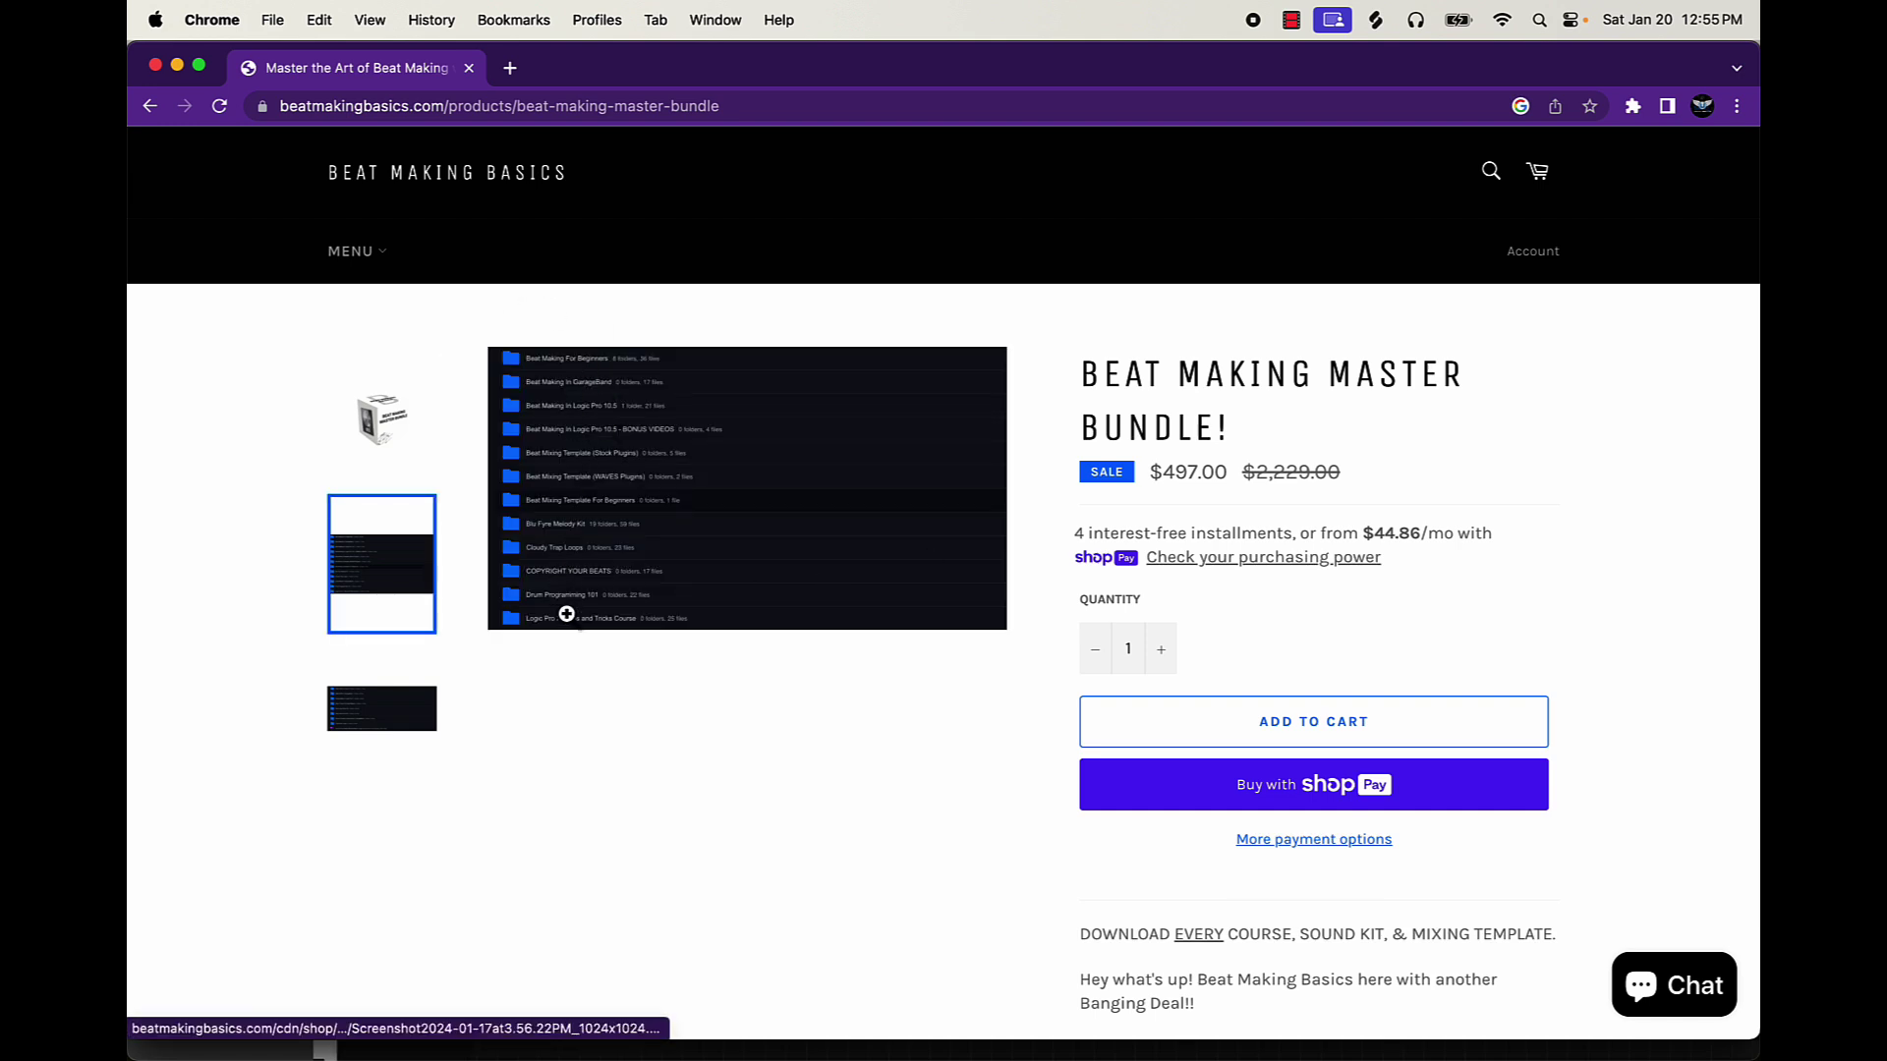
{"action": "left_click", "coordinate": [405, 734]}
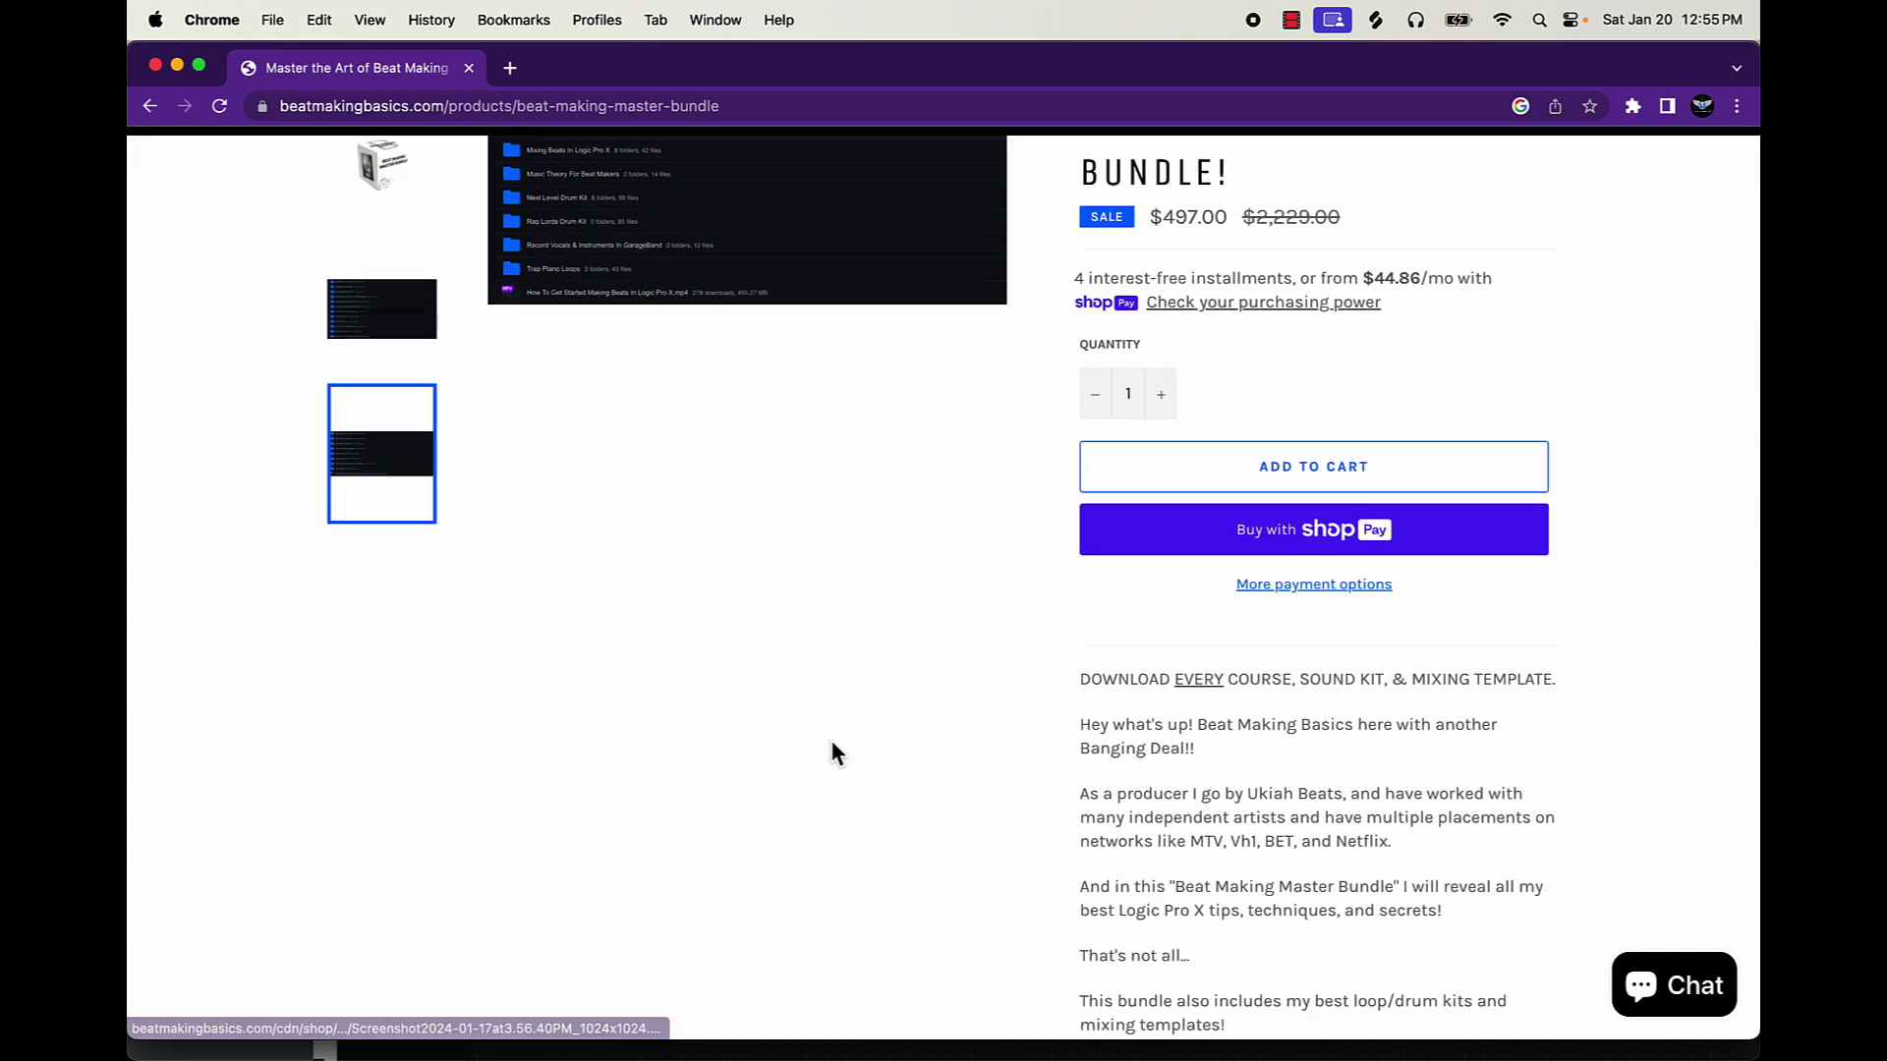
{"action": "scroll", "coordinate": [831, 739], "scroll_direction": "down", "scroll_amount": 5}
{"action": "scroll", "coordinate": [836, 737], "scroll_direction": "down", "scroll_amount": 5}
{"action": "scroll", "coordinate": [836, 734], "scroll_direction": "down", "scroll_amount": 5}
{"action": "scroll", "coordinate": [837, 734], "scroll_direction": "down", "scroll_amount": 5}
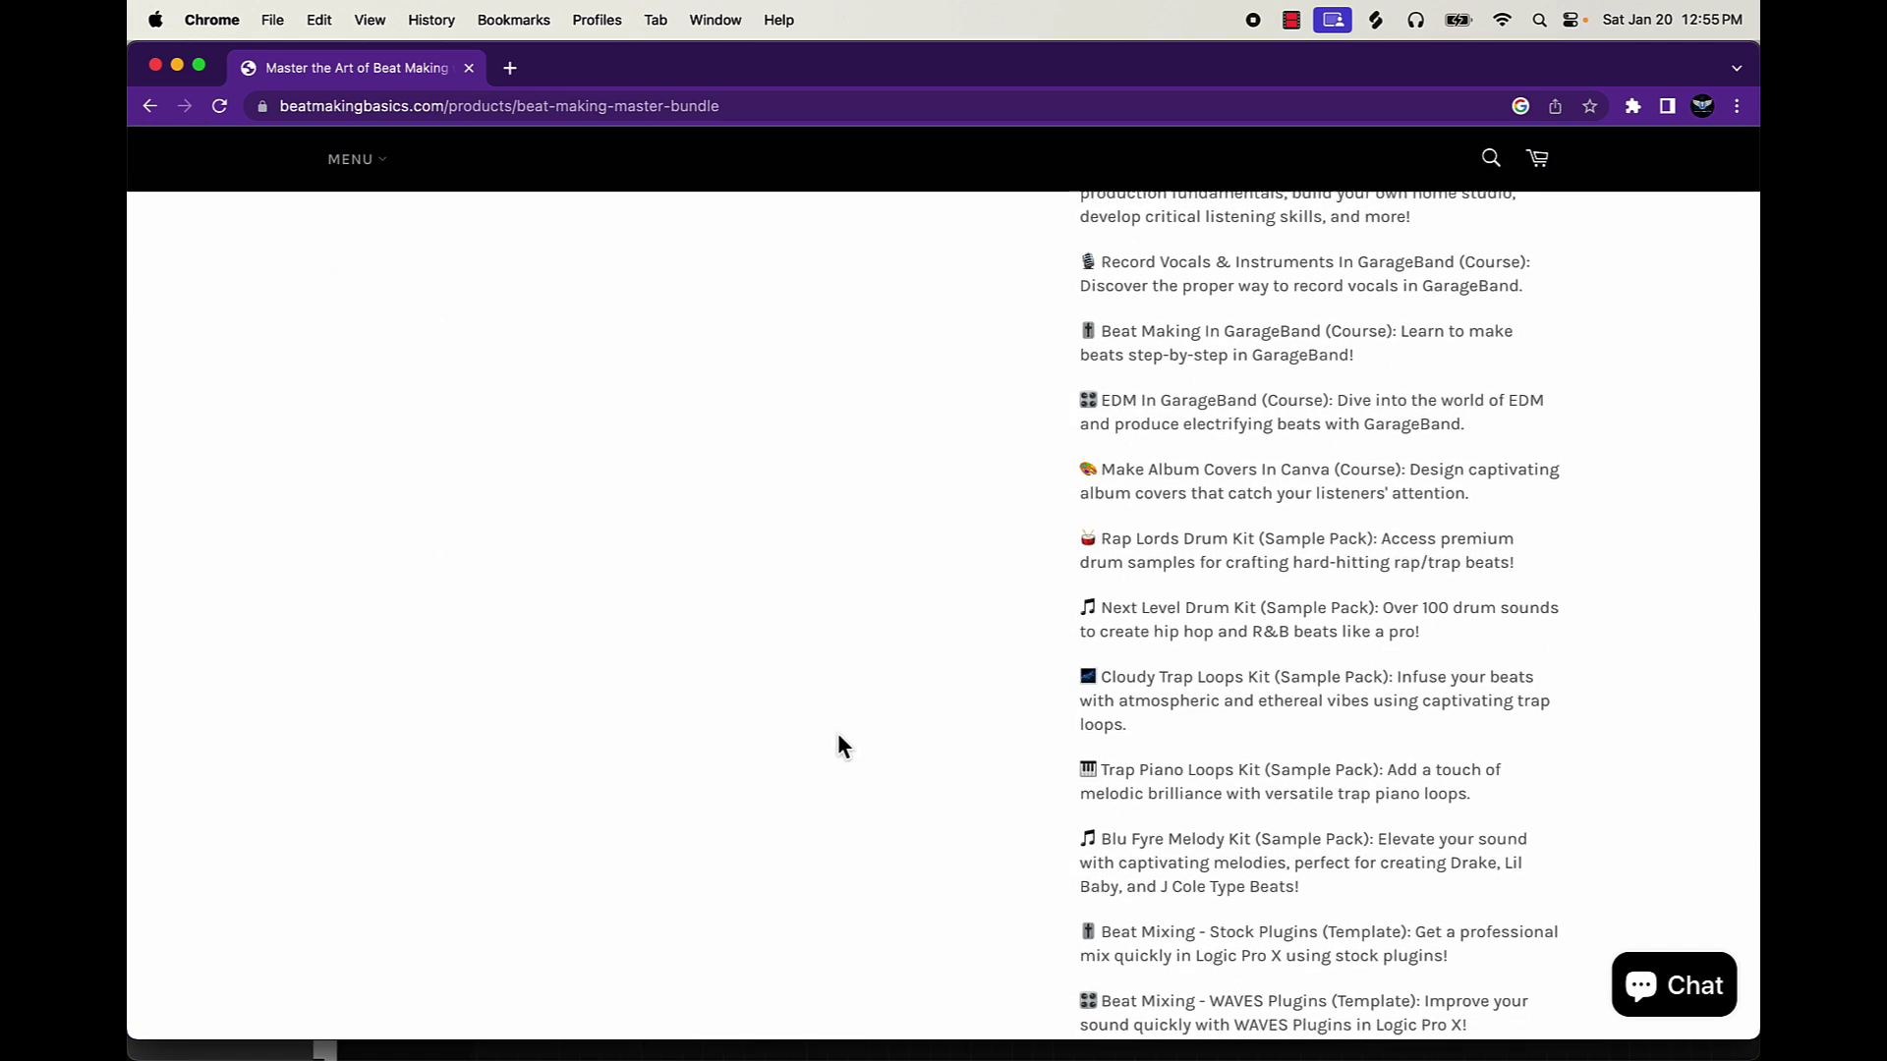
{"action": "scroll", "coordinate": [839, 733], "scroll_direction": "down", "scroll_amount": 4}
{"action": "scroll", "coordinate": [837, 734], "scroll_direction": "down", "scroll_amount": 3}
{"action": "scroll", "coordinate": [839, 732], "scroll_direction": "down", "scroll_amount": 2}
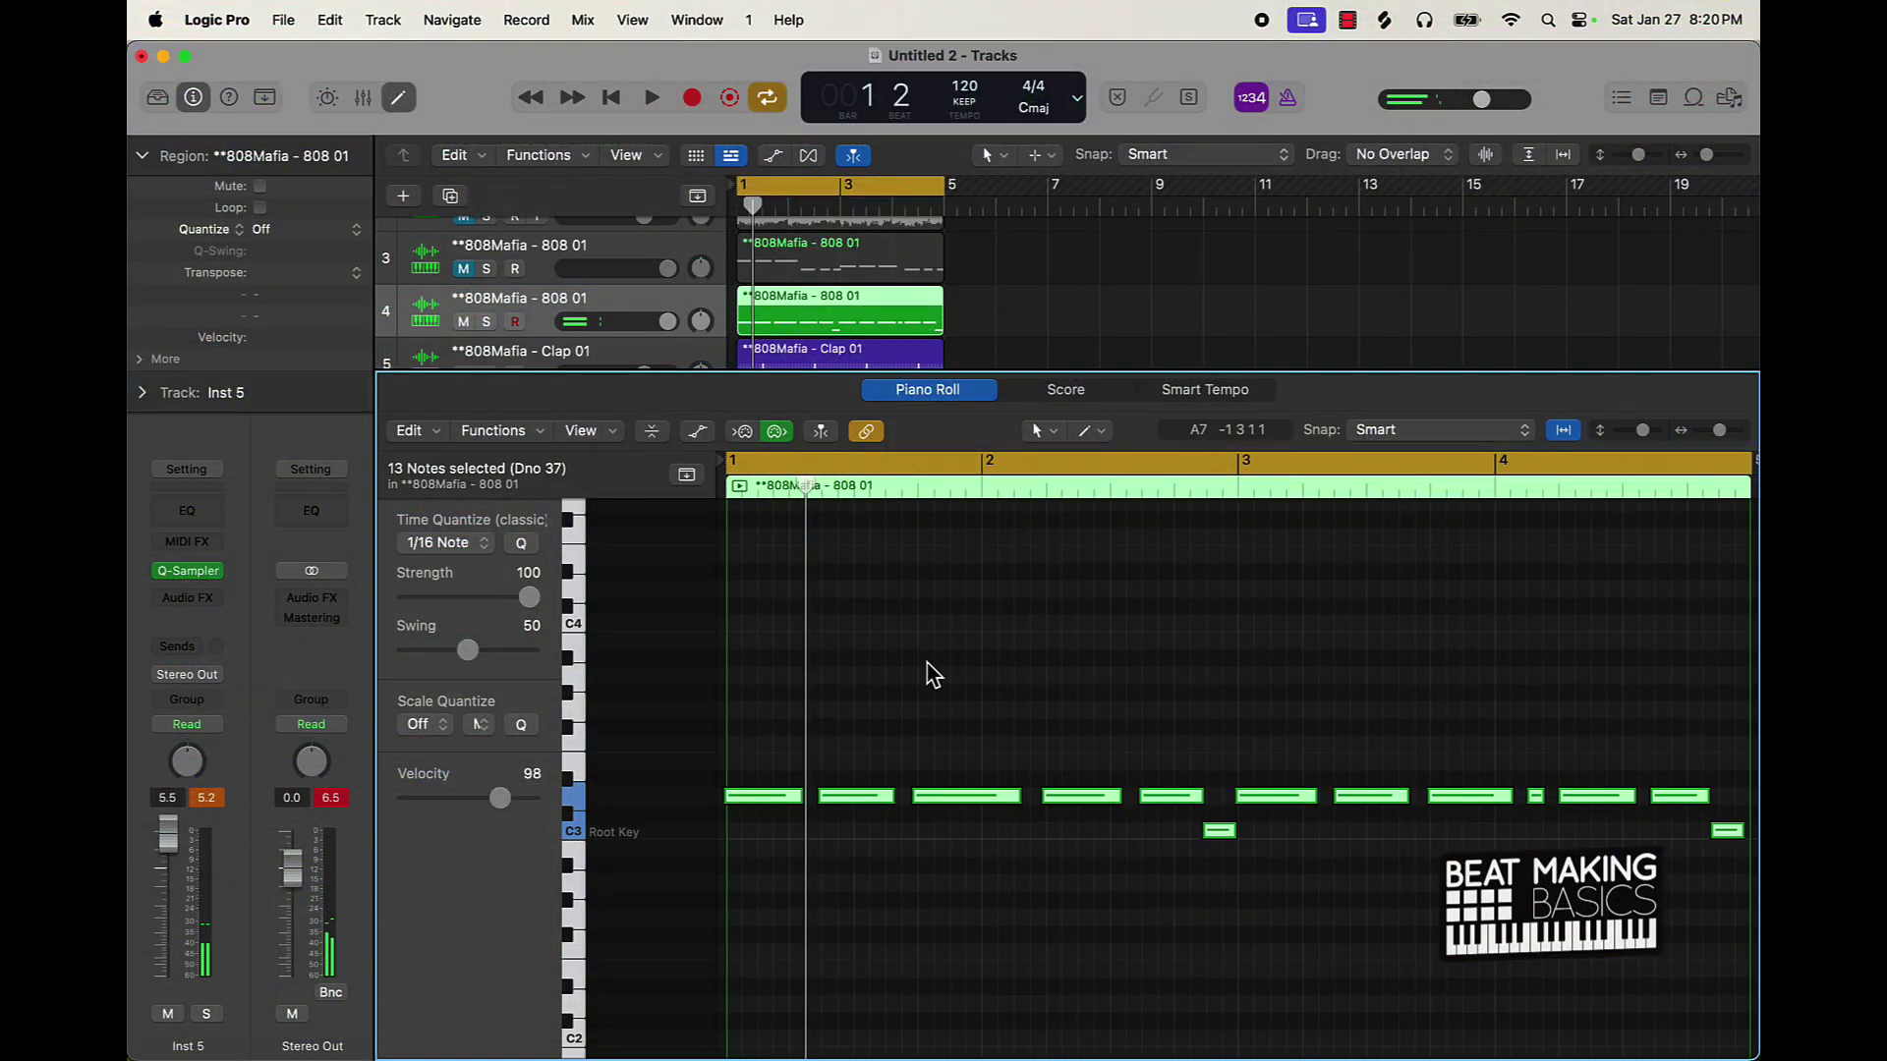
Step: Quantize the 808 bass notes to 1/16 and trim overlaps among the selected notes
{"action": "left_click", "coordinate": [520, 544]}
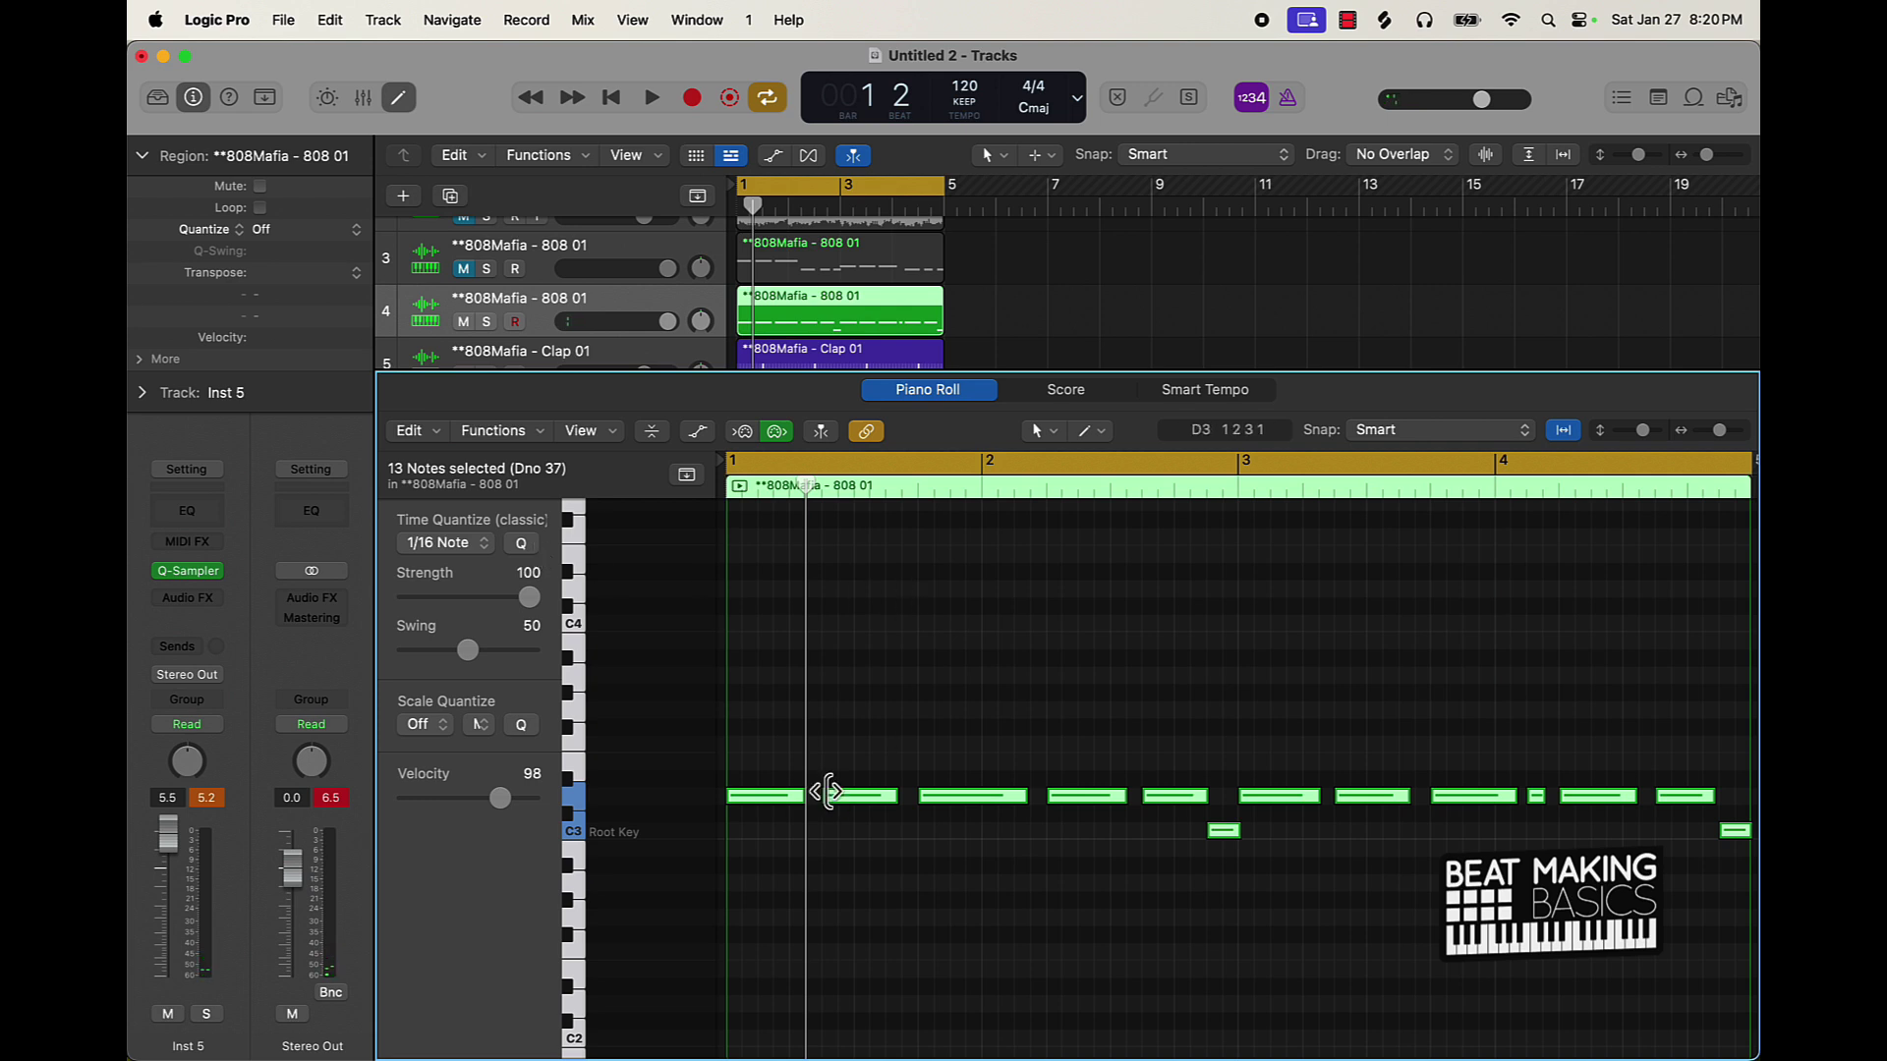
{"action": "right_click", "coordinate": [766, 809]}
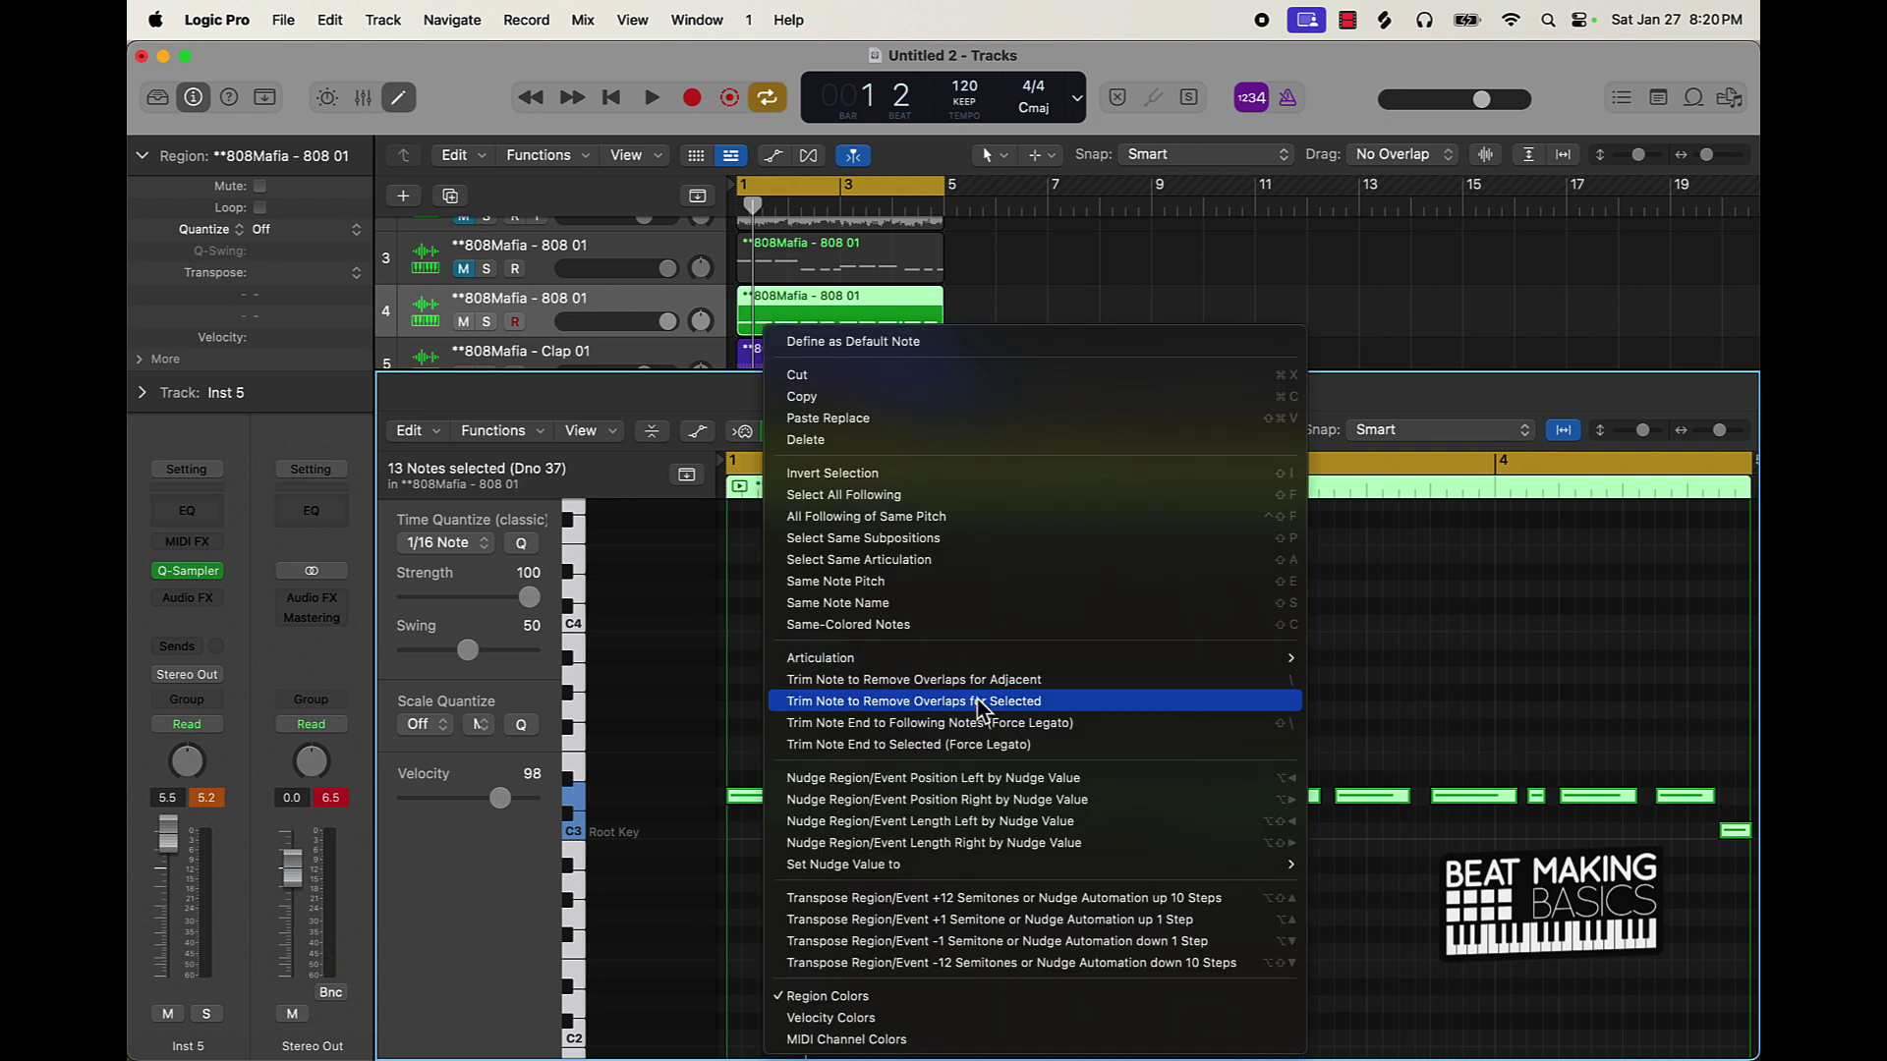
{"action": "left_click", "coordinate": [980, 725]}
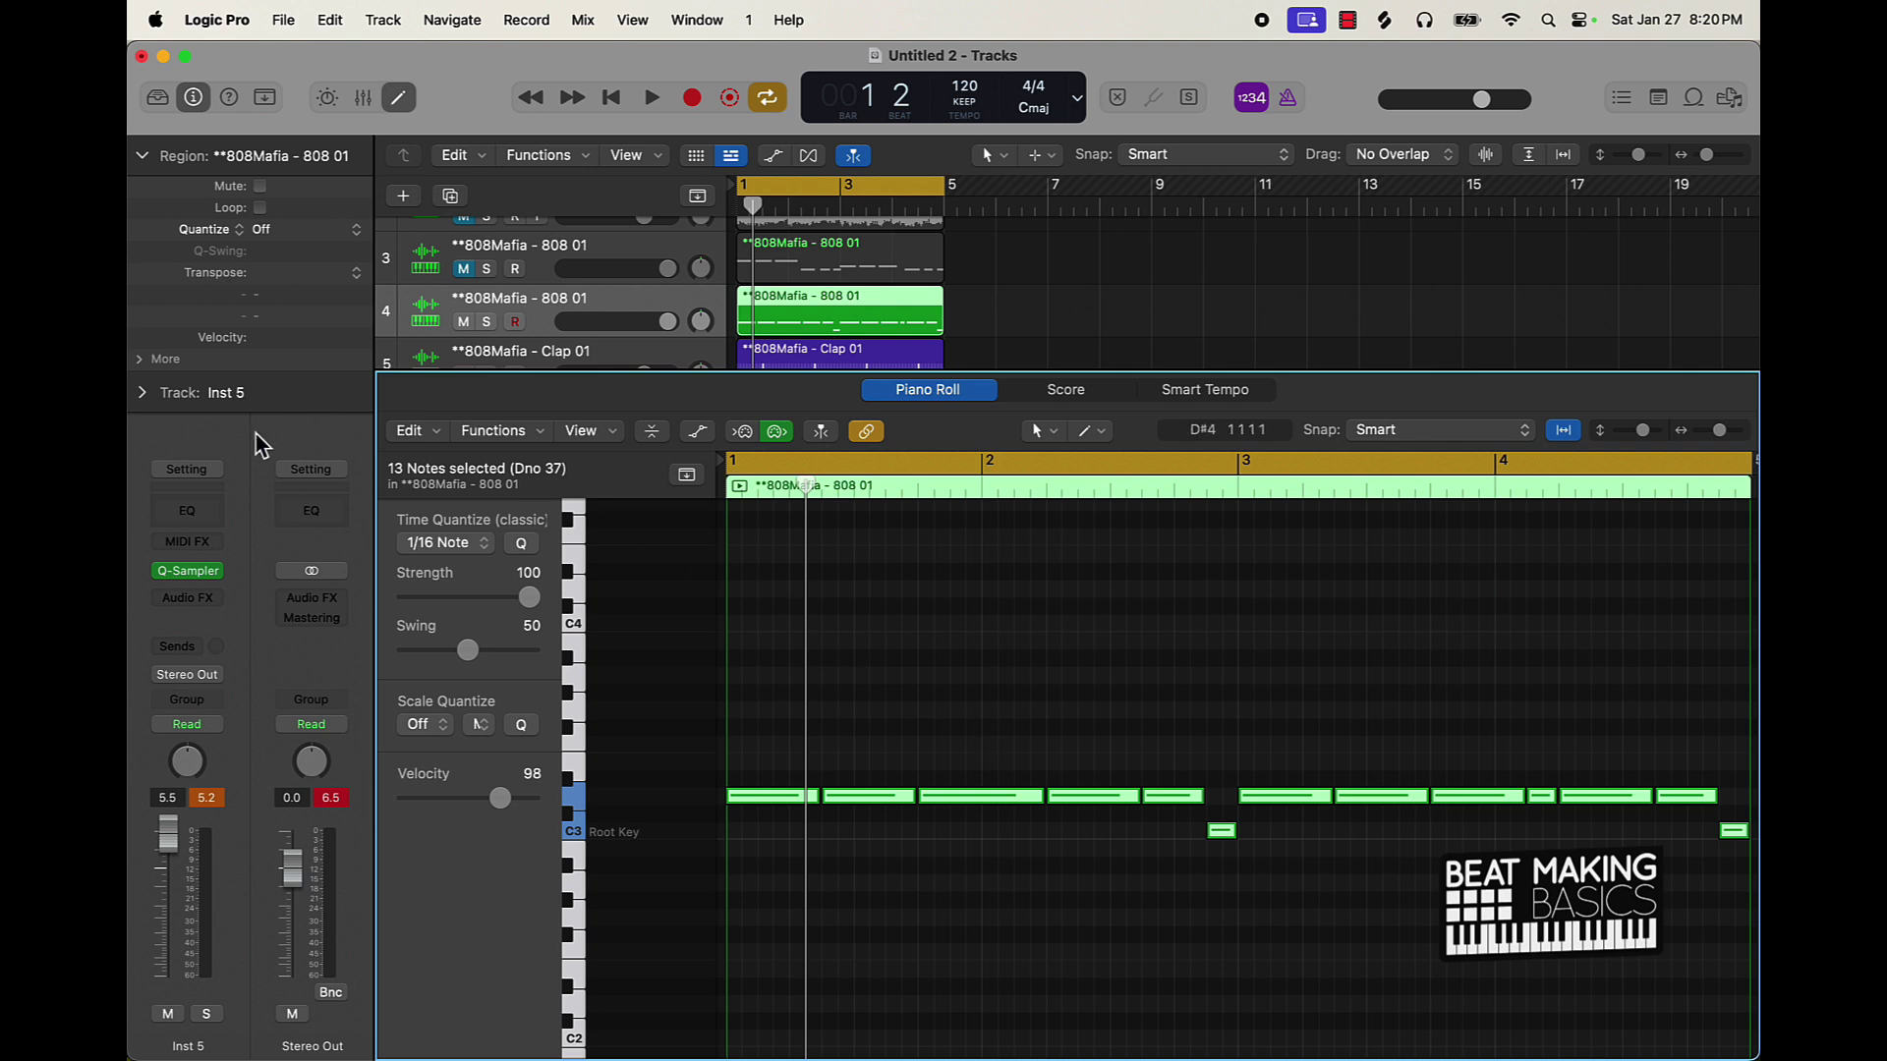
Step: Deselect the 808 region and close the piano roll editor
{"action": "left_click", "coordinate": [1072, 326]}
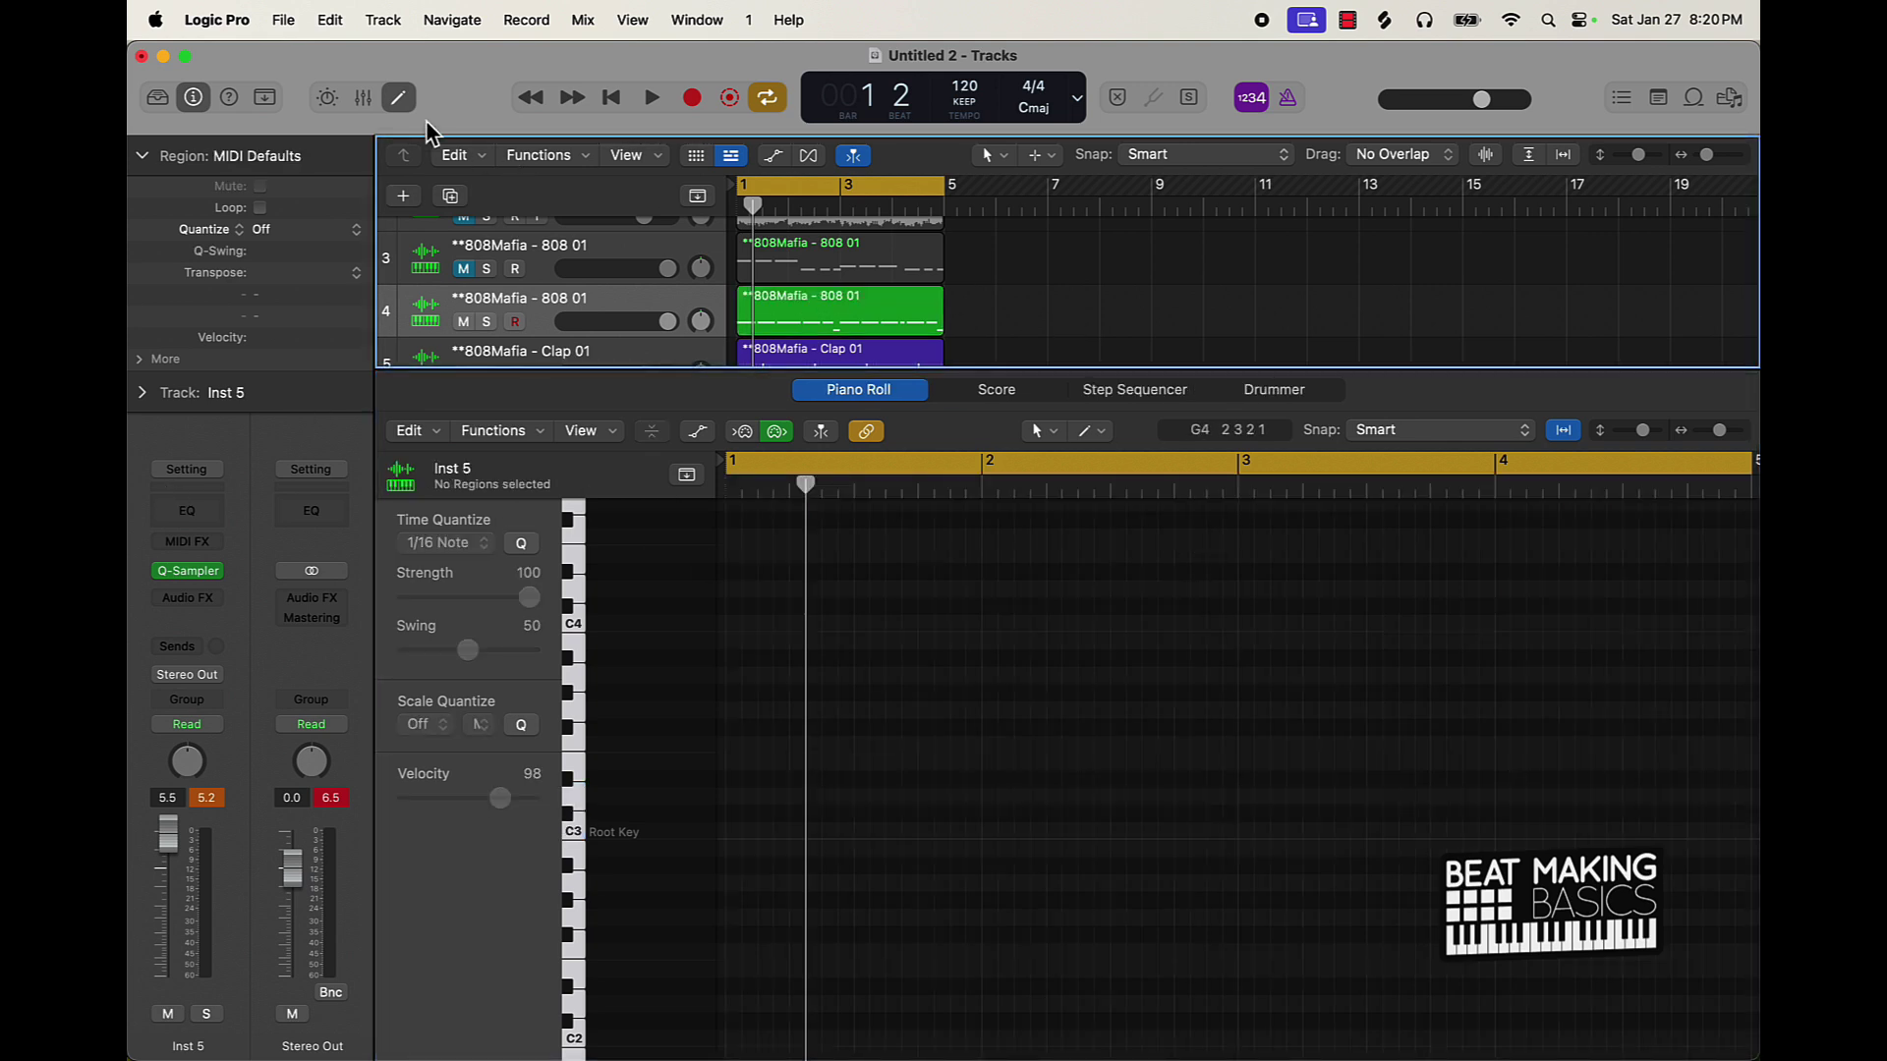
{"action": "left_click", "coordinate": [403, 104]}
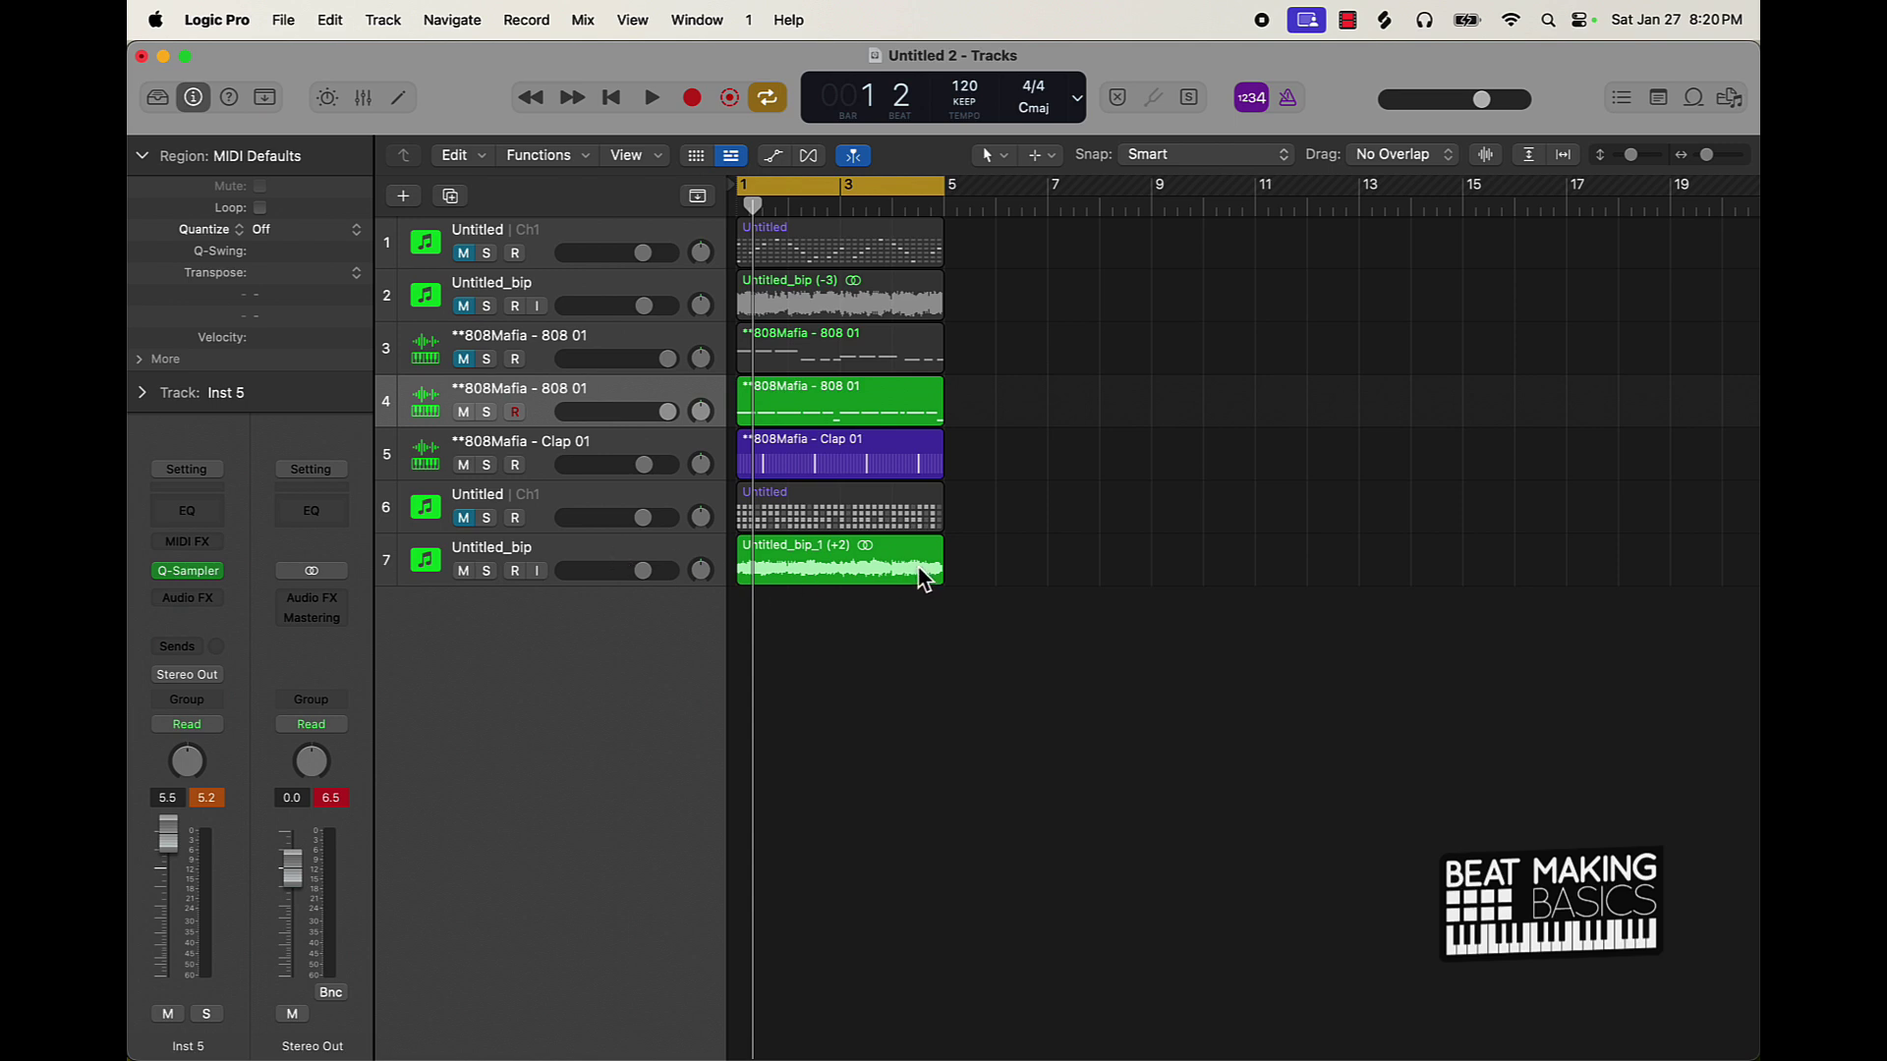
Step: Make a Quick Sampler track from the bounced region: Classic mode, Reverse playback, Follow Tempo on
{"action": "left_click_drag", "start_coordinate": [922, 576], "coordinate": [548, 649]}
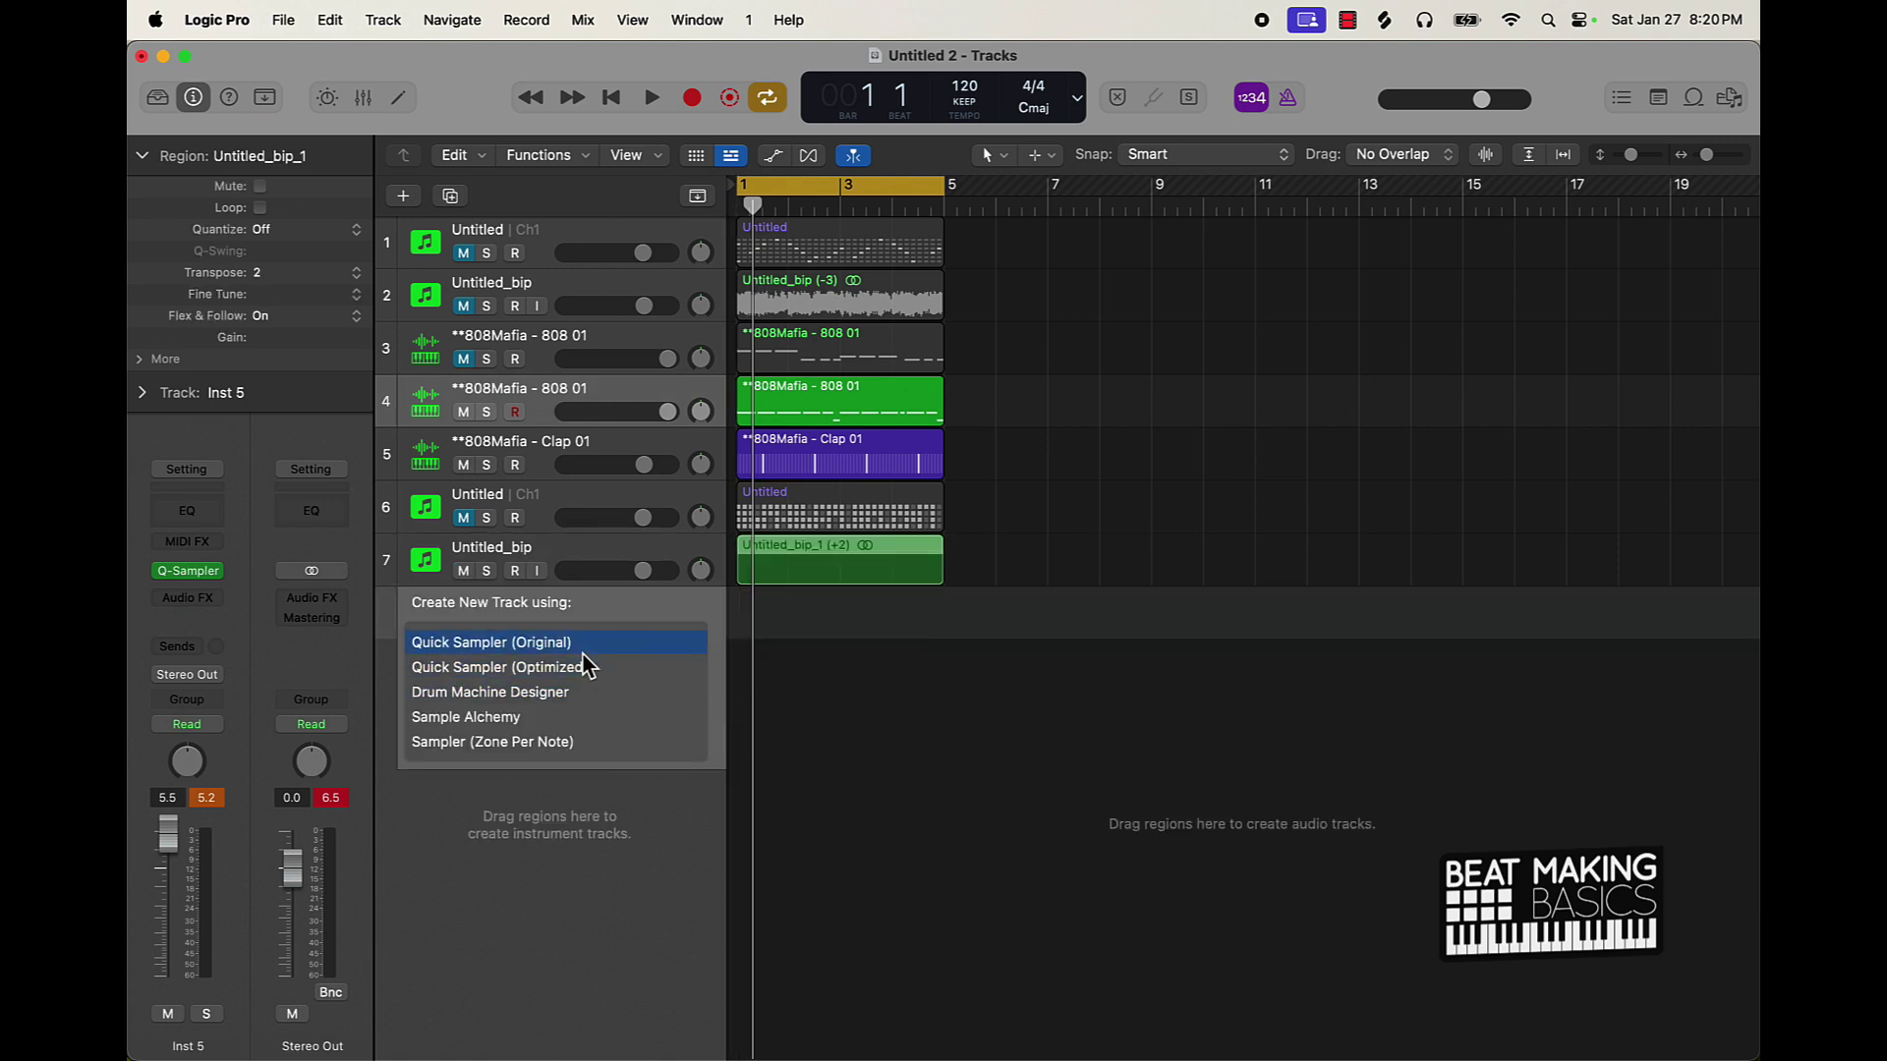
{"action": "left_click", "coordinate": [491, 644]}
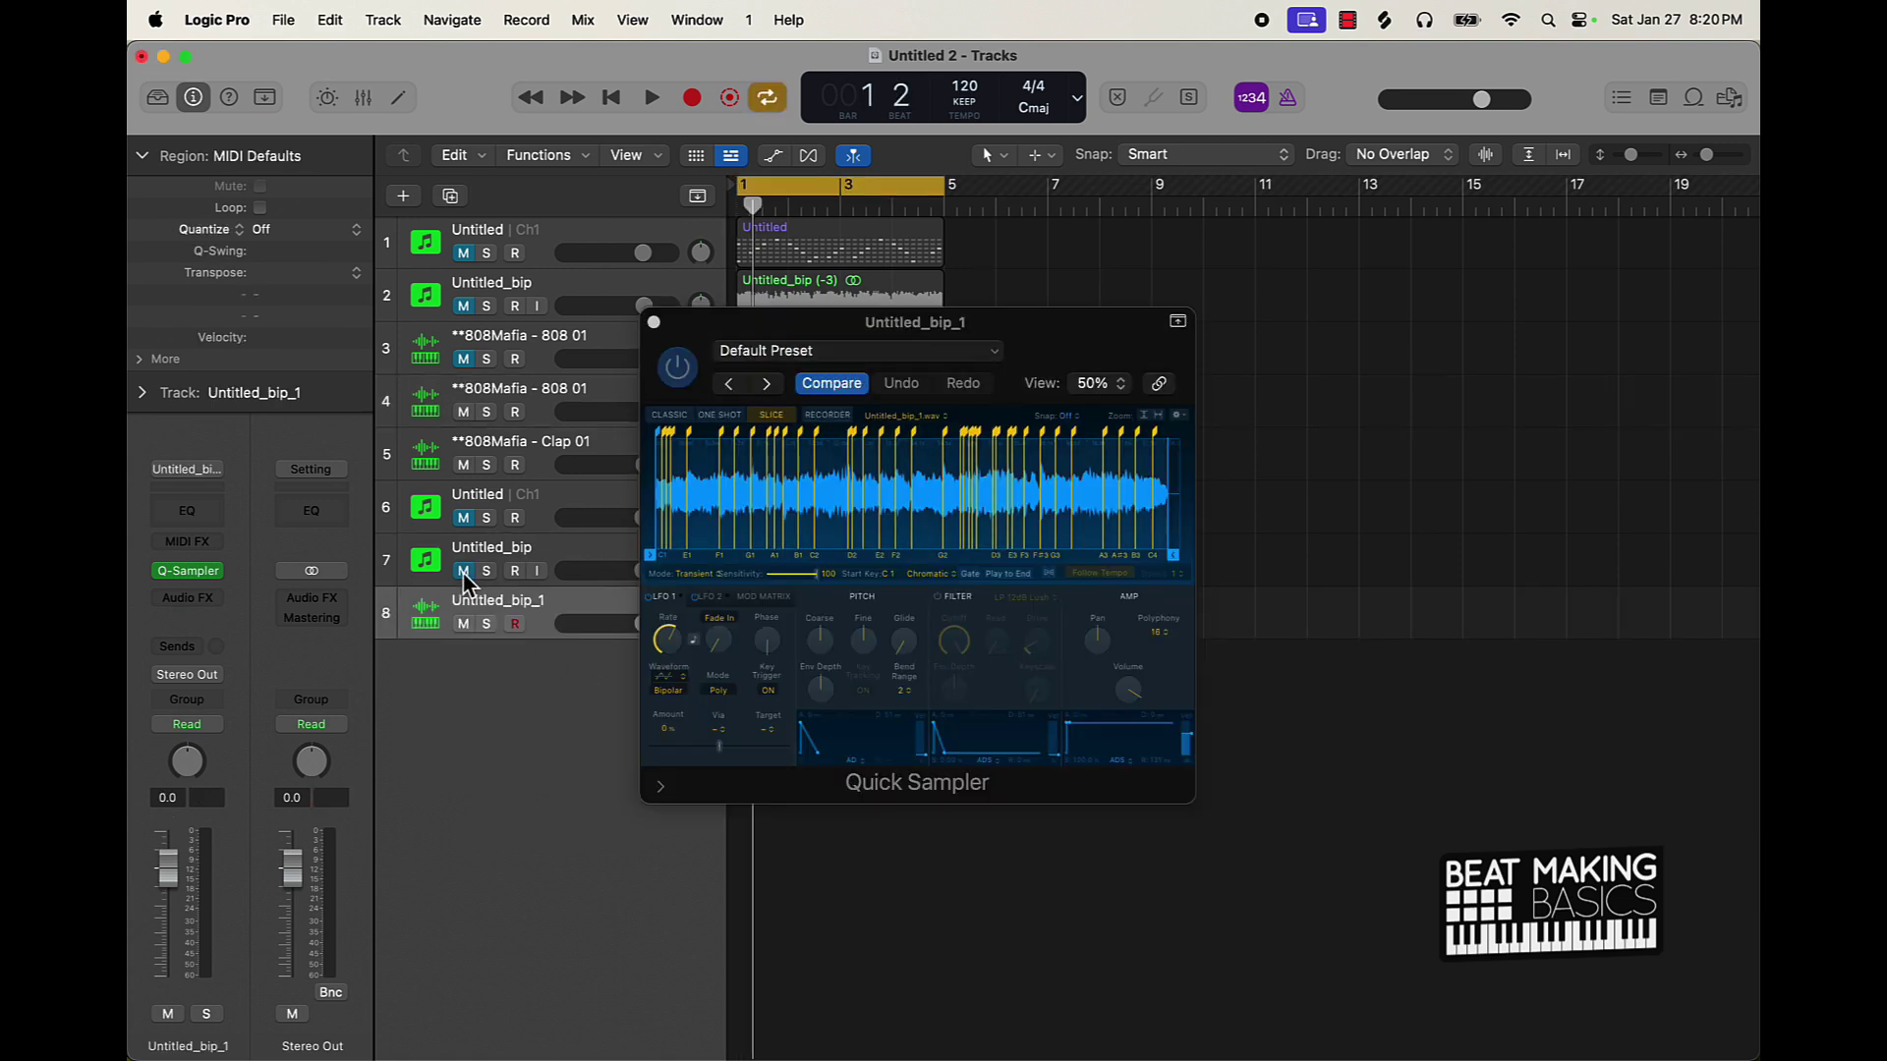
{"action": "left_click", "coordinate": [671, 415]}
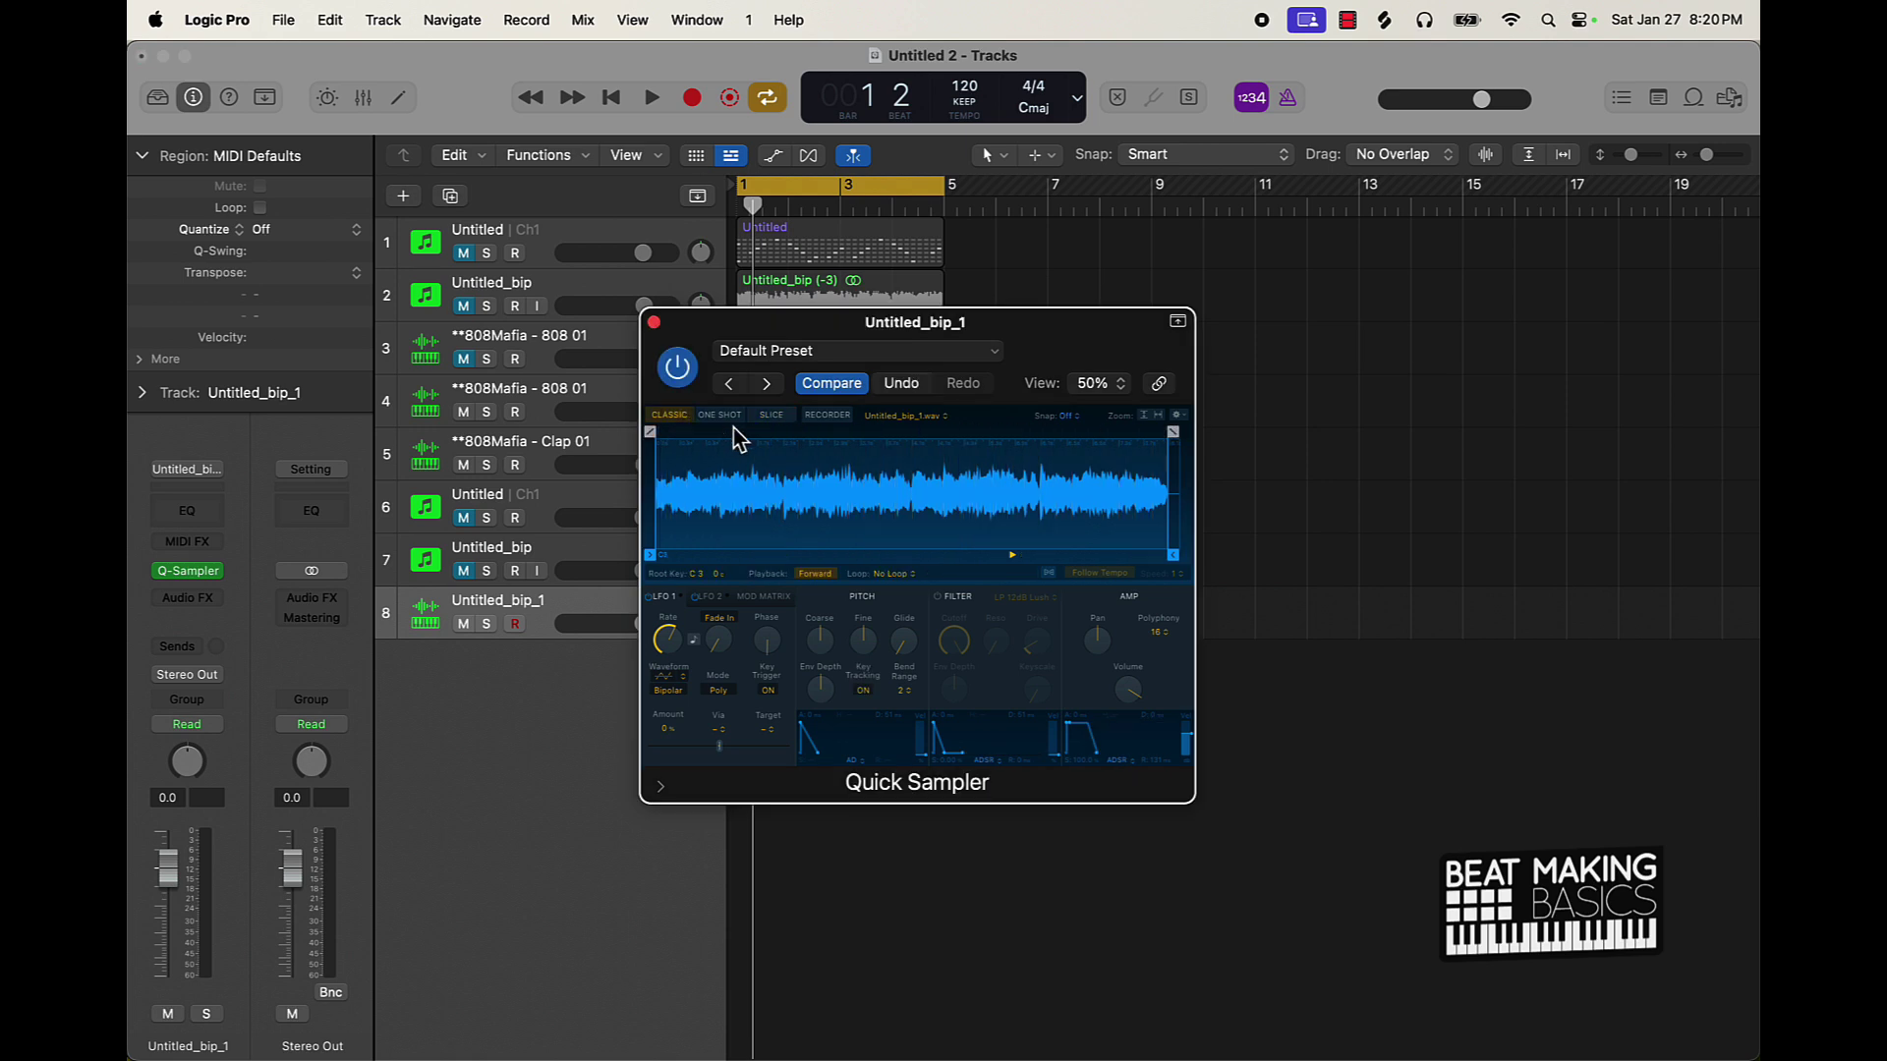
{"action": "left_click", "coordinate": [815, 573]}
{"action": "left_click", "coordinate": [1049, 574]}
Step: Audition the reversed sample across several octaves with Musical Typing, then close the keyboard window
{"action": "key", "text": "ctrl+k"}
{"action": "key", "text": "k"}
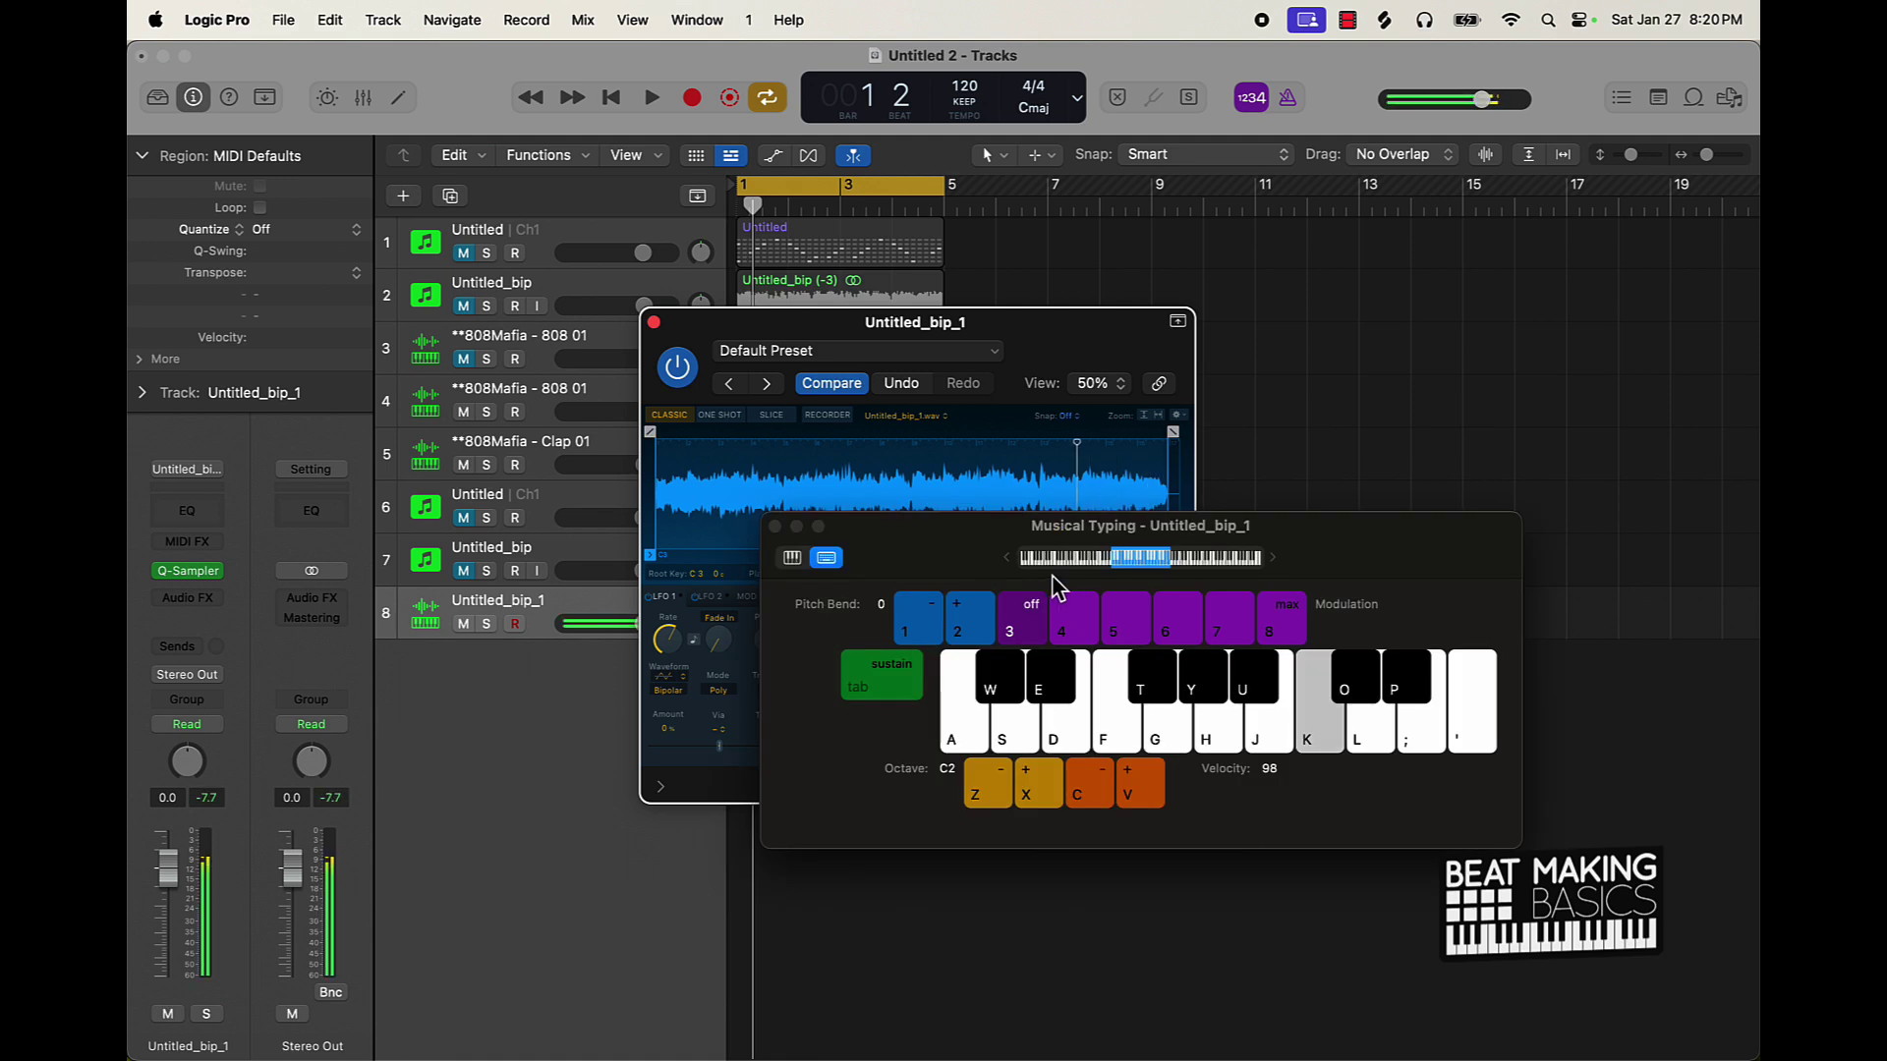
{"action": "key", "text": "l"}
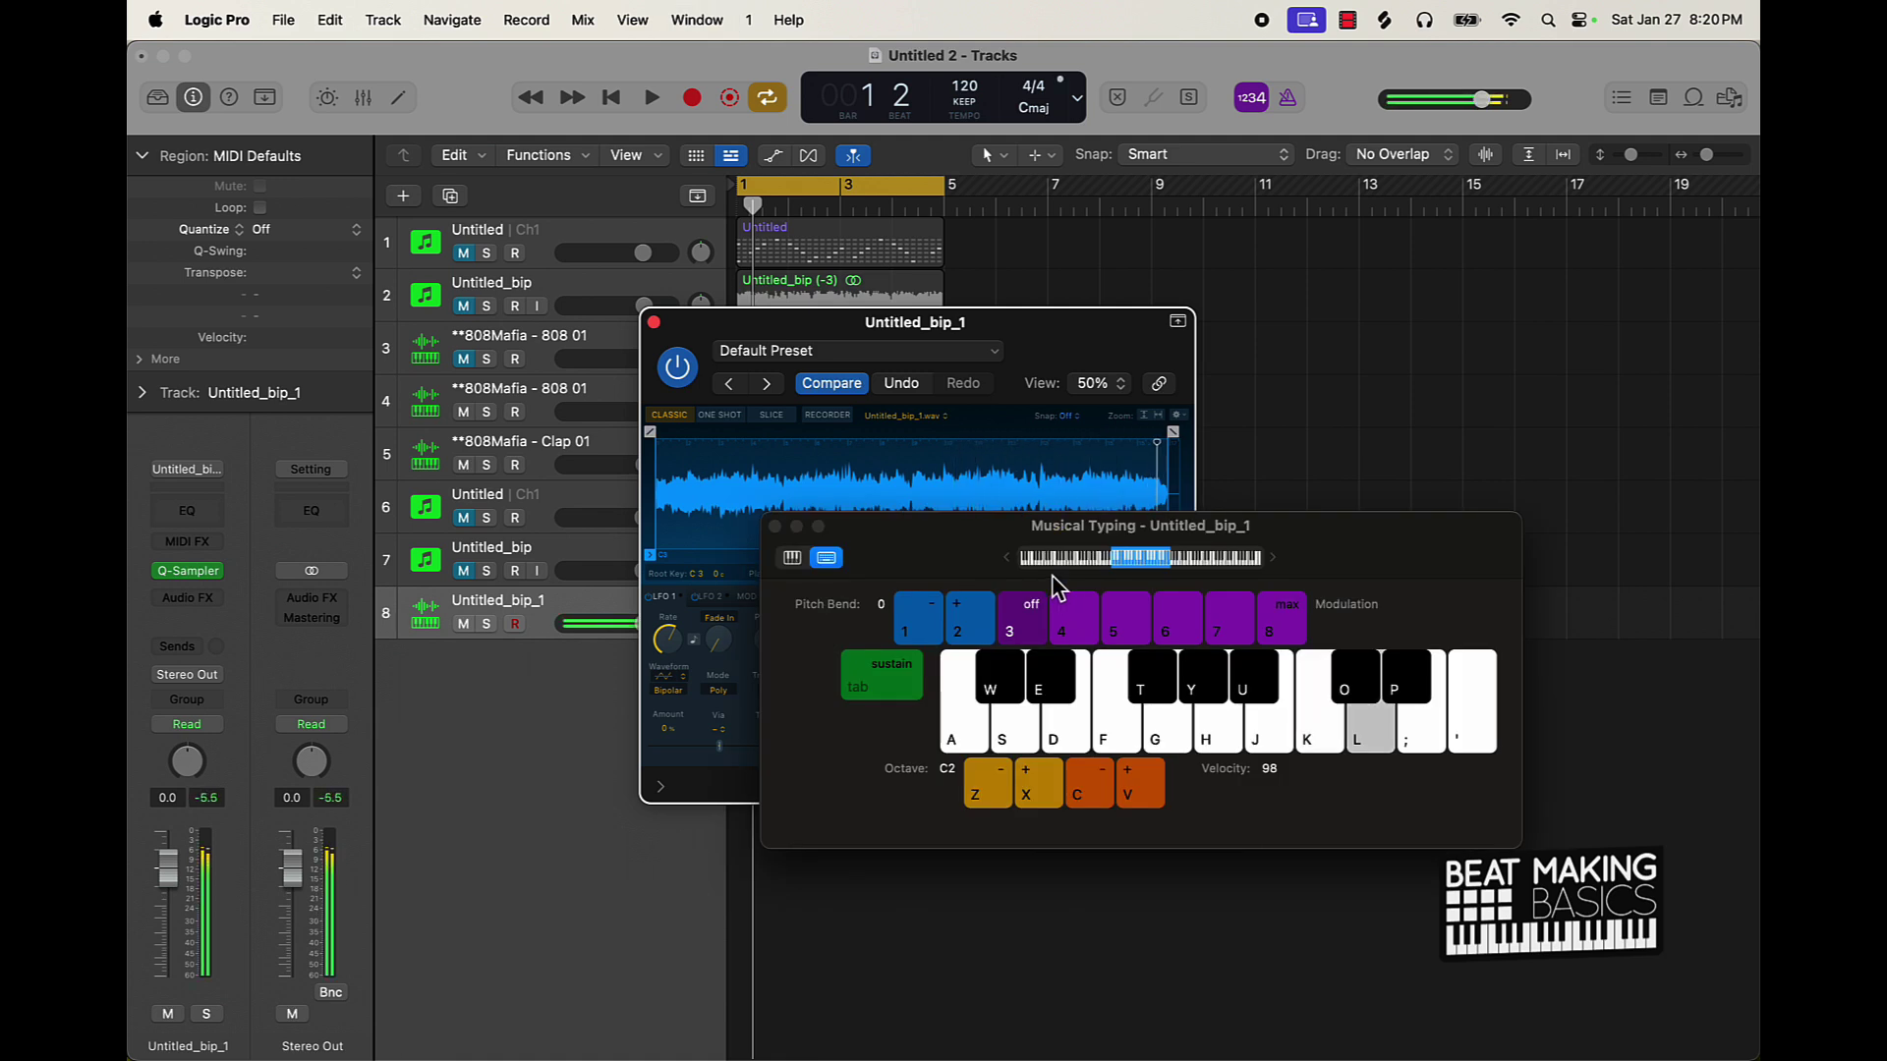
{"action": "key", "text": "k"}
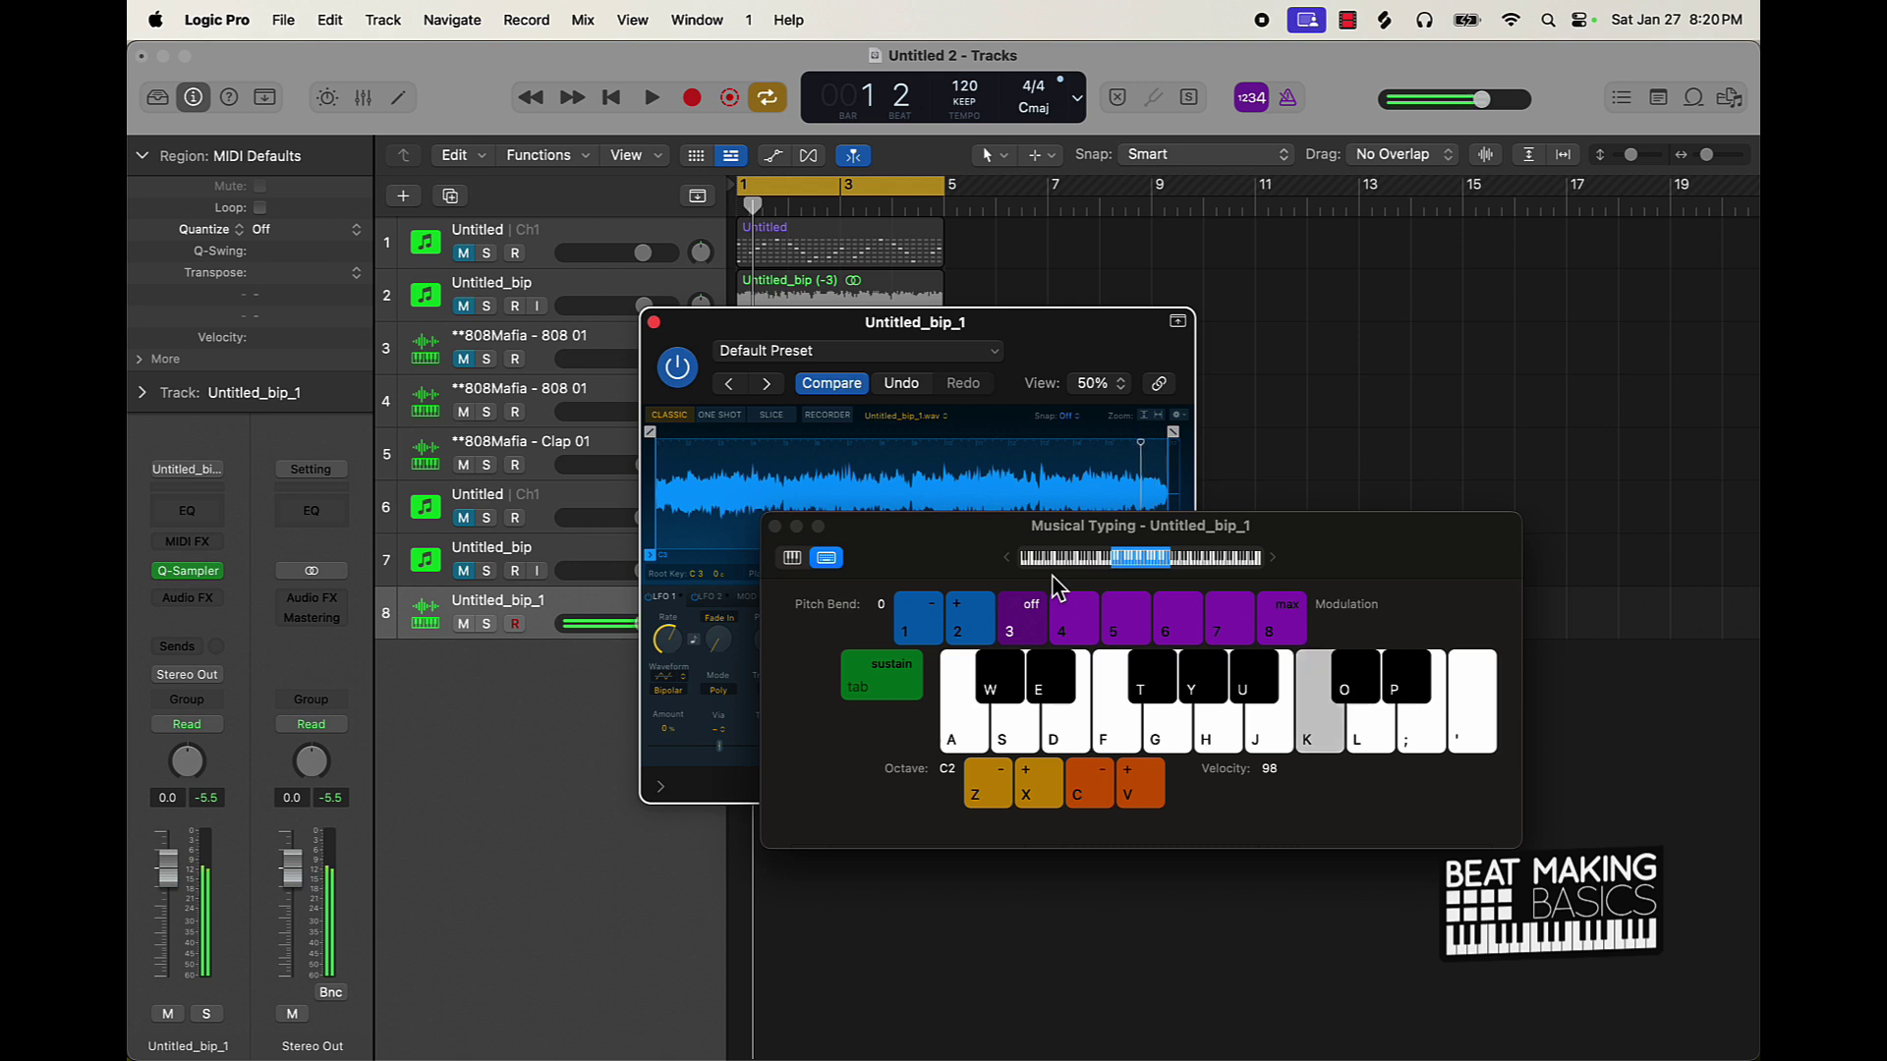
{"action": "key", "text": "z"}
{"action": "key", "text": "k"}
{"action": "key", "text": "x"}
{"action": "key", "text": "k"}
{"action": "key", "text": "x"}
{"action": "key", "text": "k"}
{"action": "key", "text": "z"}
{"action": "key", "text": "k"}
{"action": "left_click", "coordinate": [663, 332]}
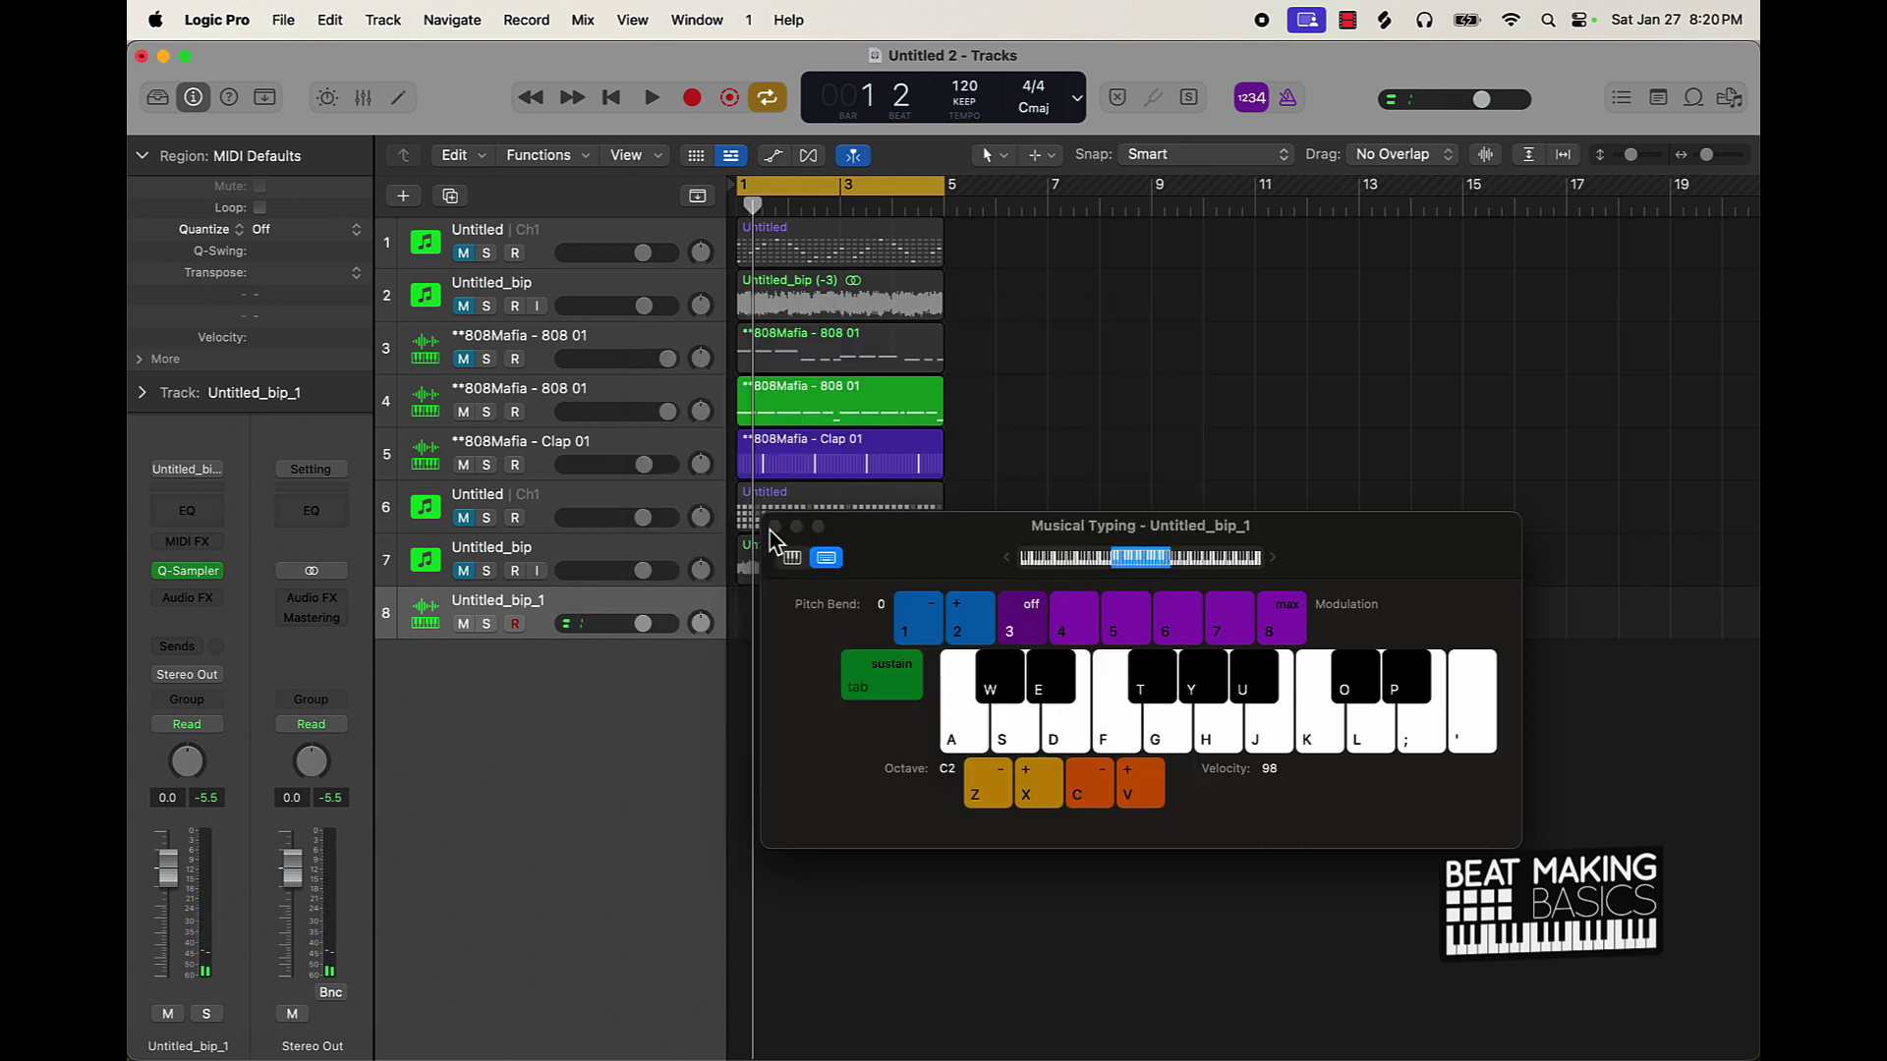
{"action": "left_click", "coordinate": [773, 528]}
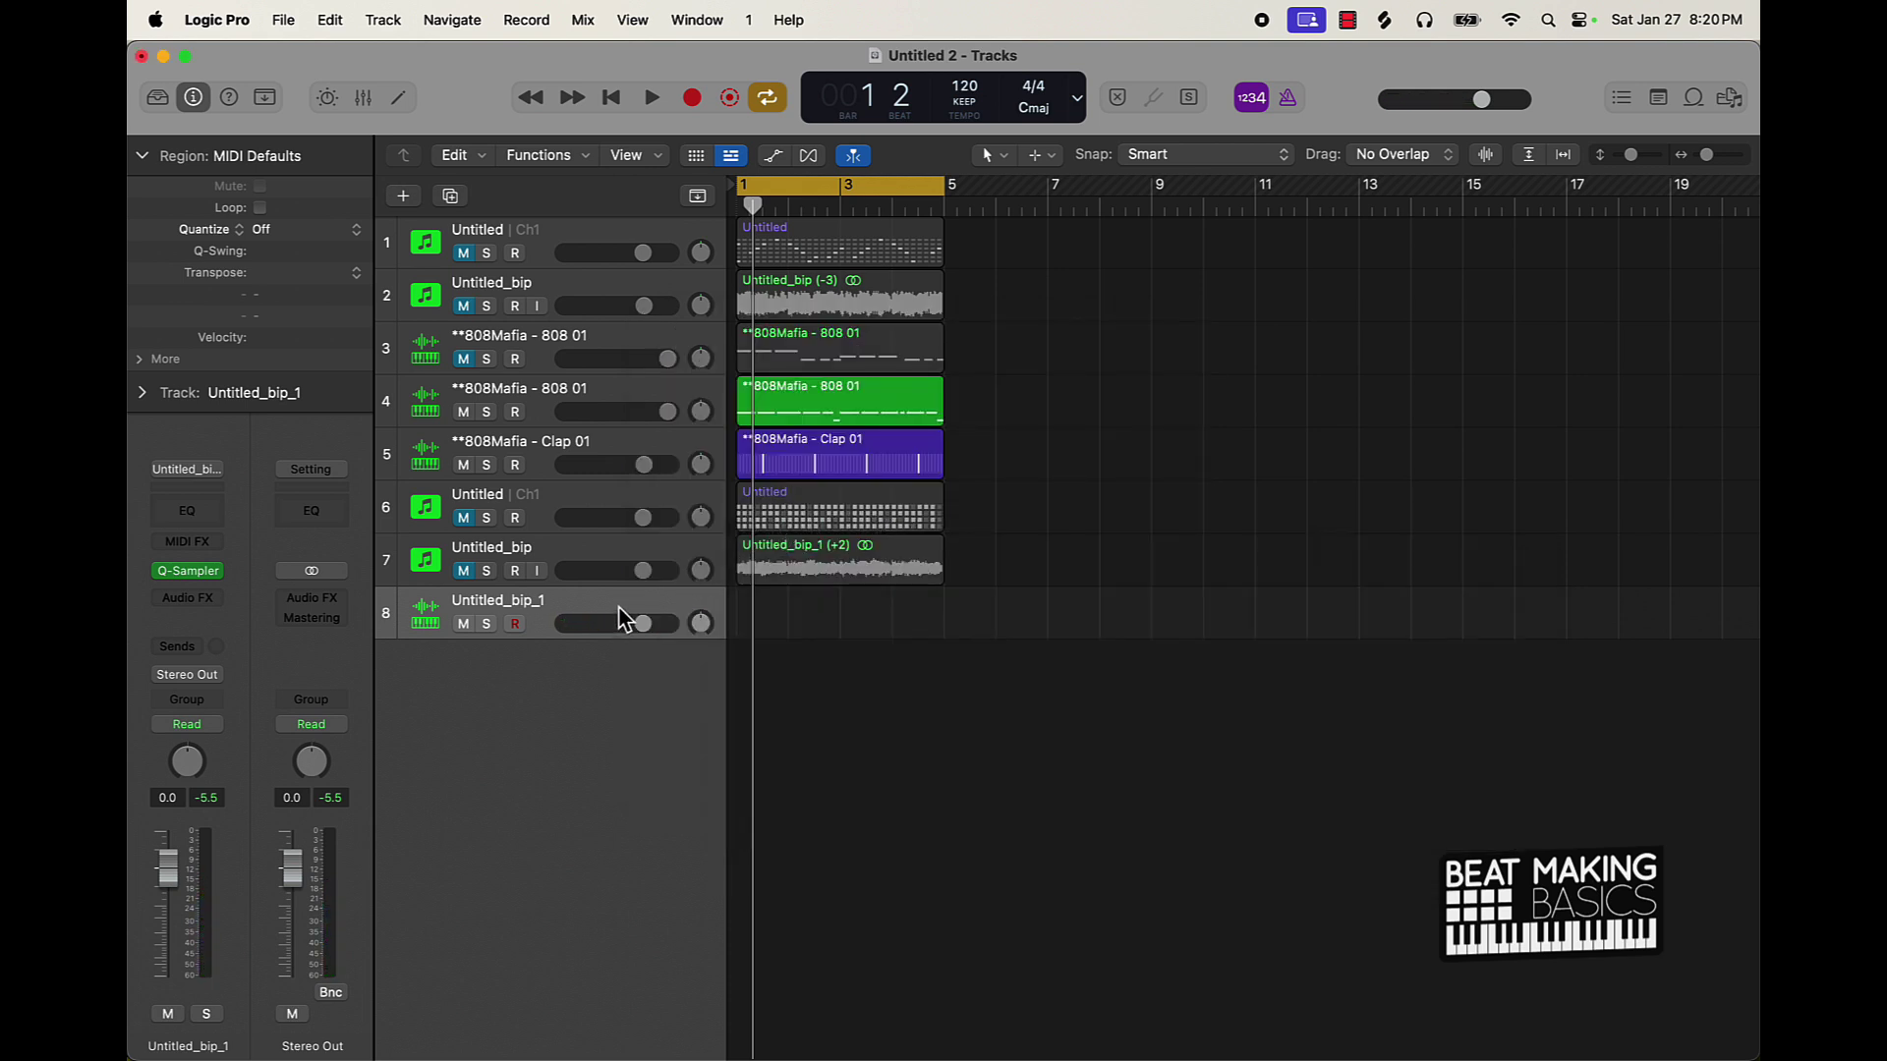
Step: Delete the selected track 8, the Untitled_bip_1 Quick Sampler, from the project
{"action": "key", "text": "BackSpace"}
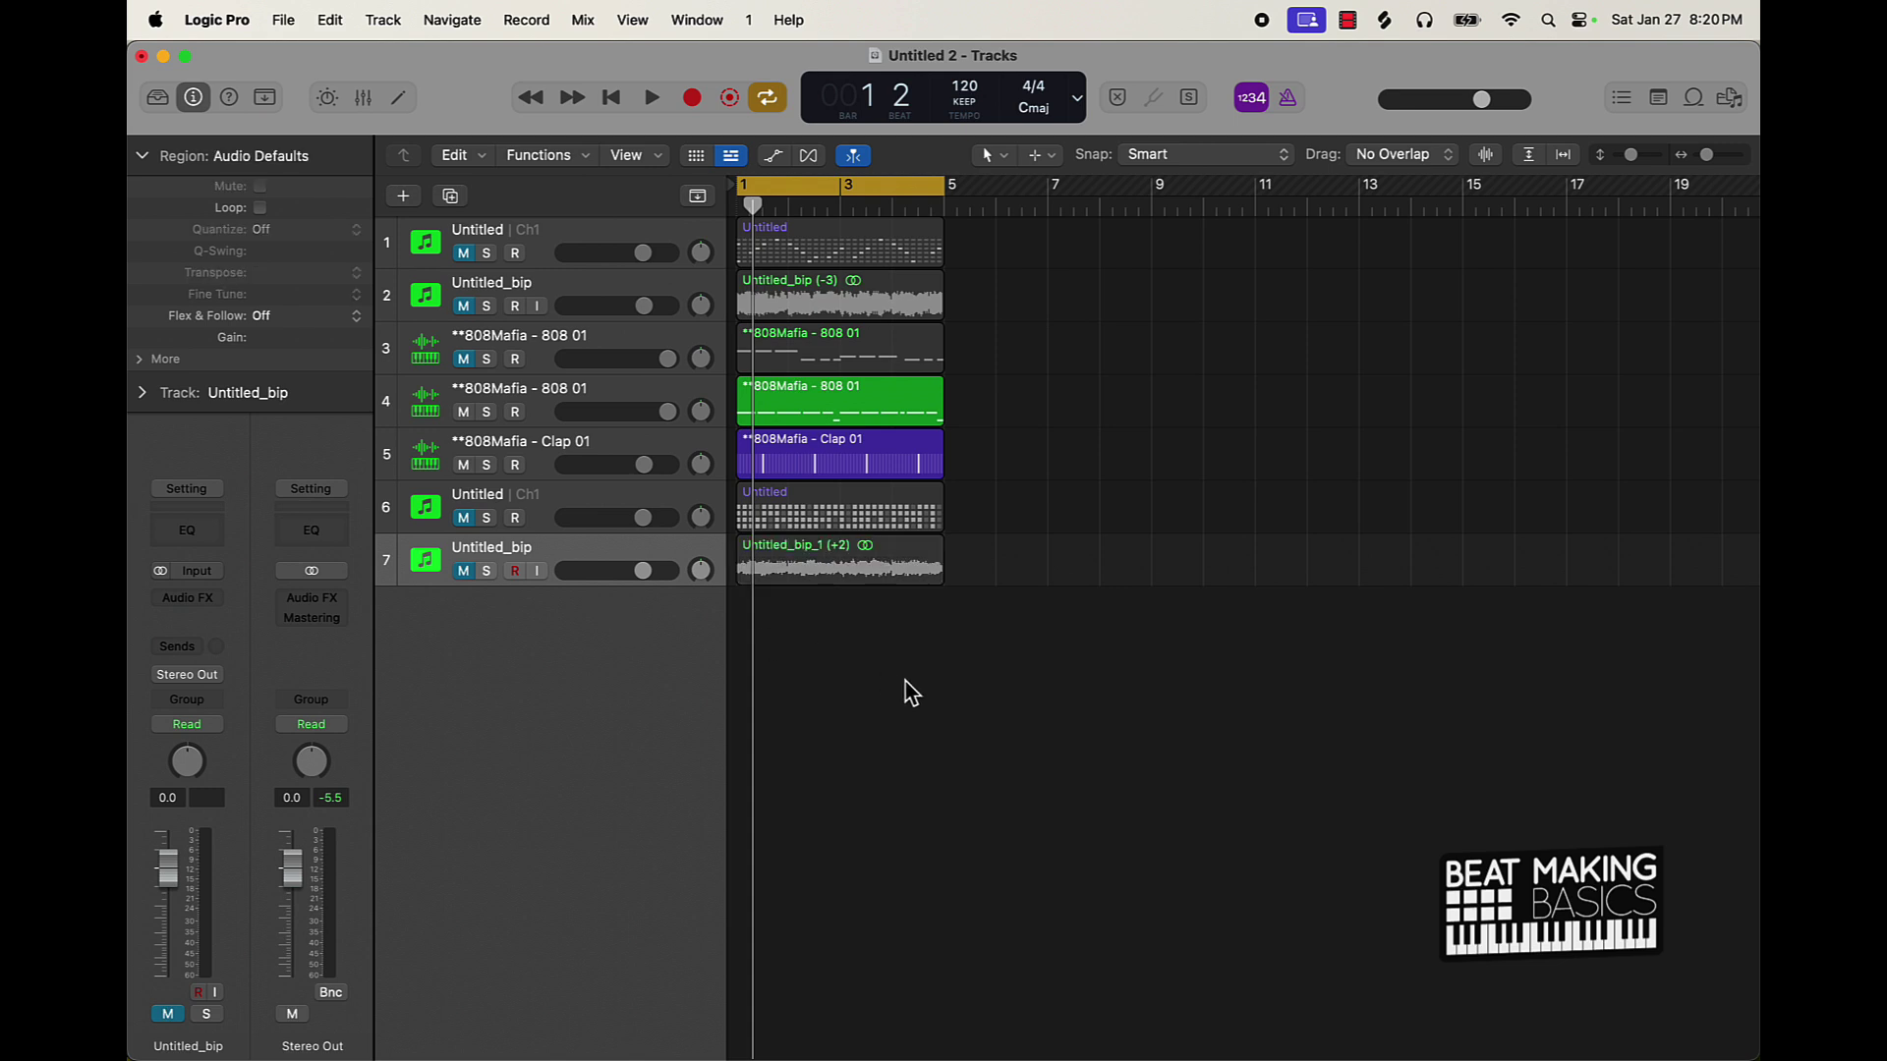